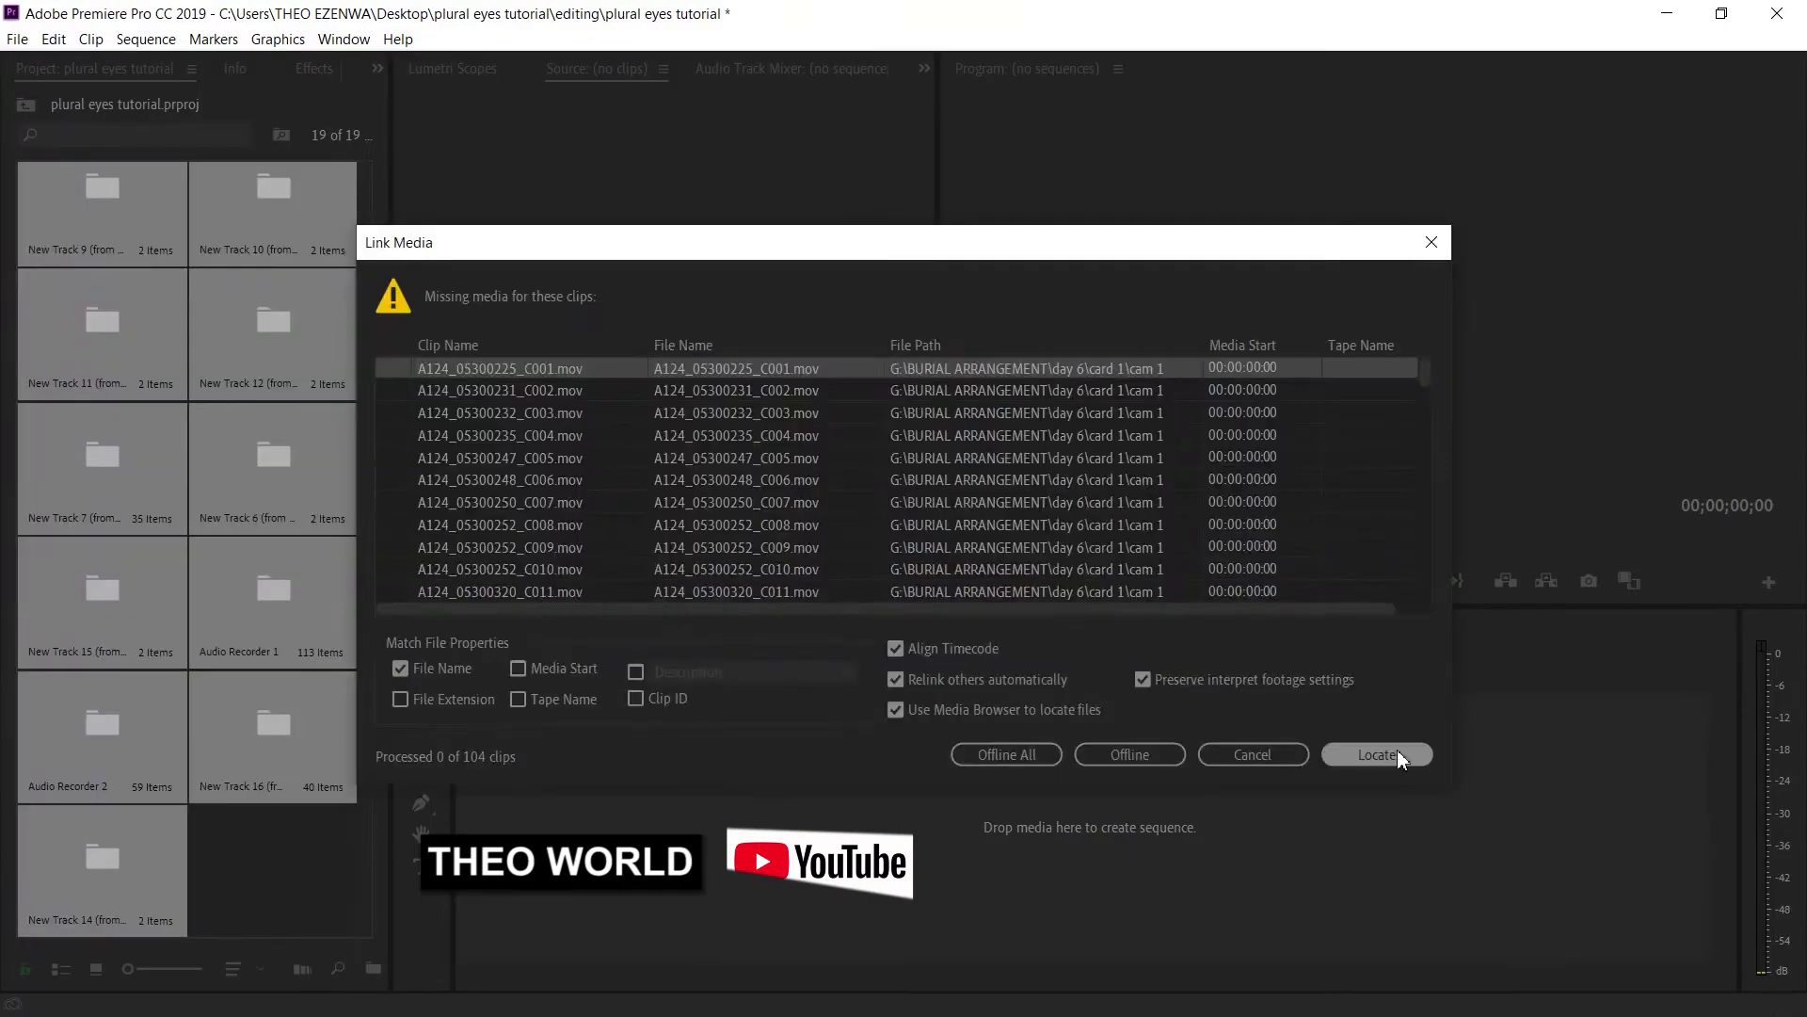
Zoom the day 6 timeline out to about 30 minutes and scrub through its clips.
left_click(1397, 750)
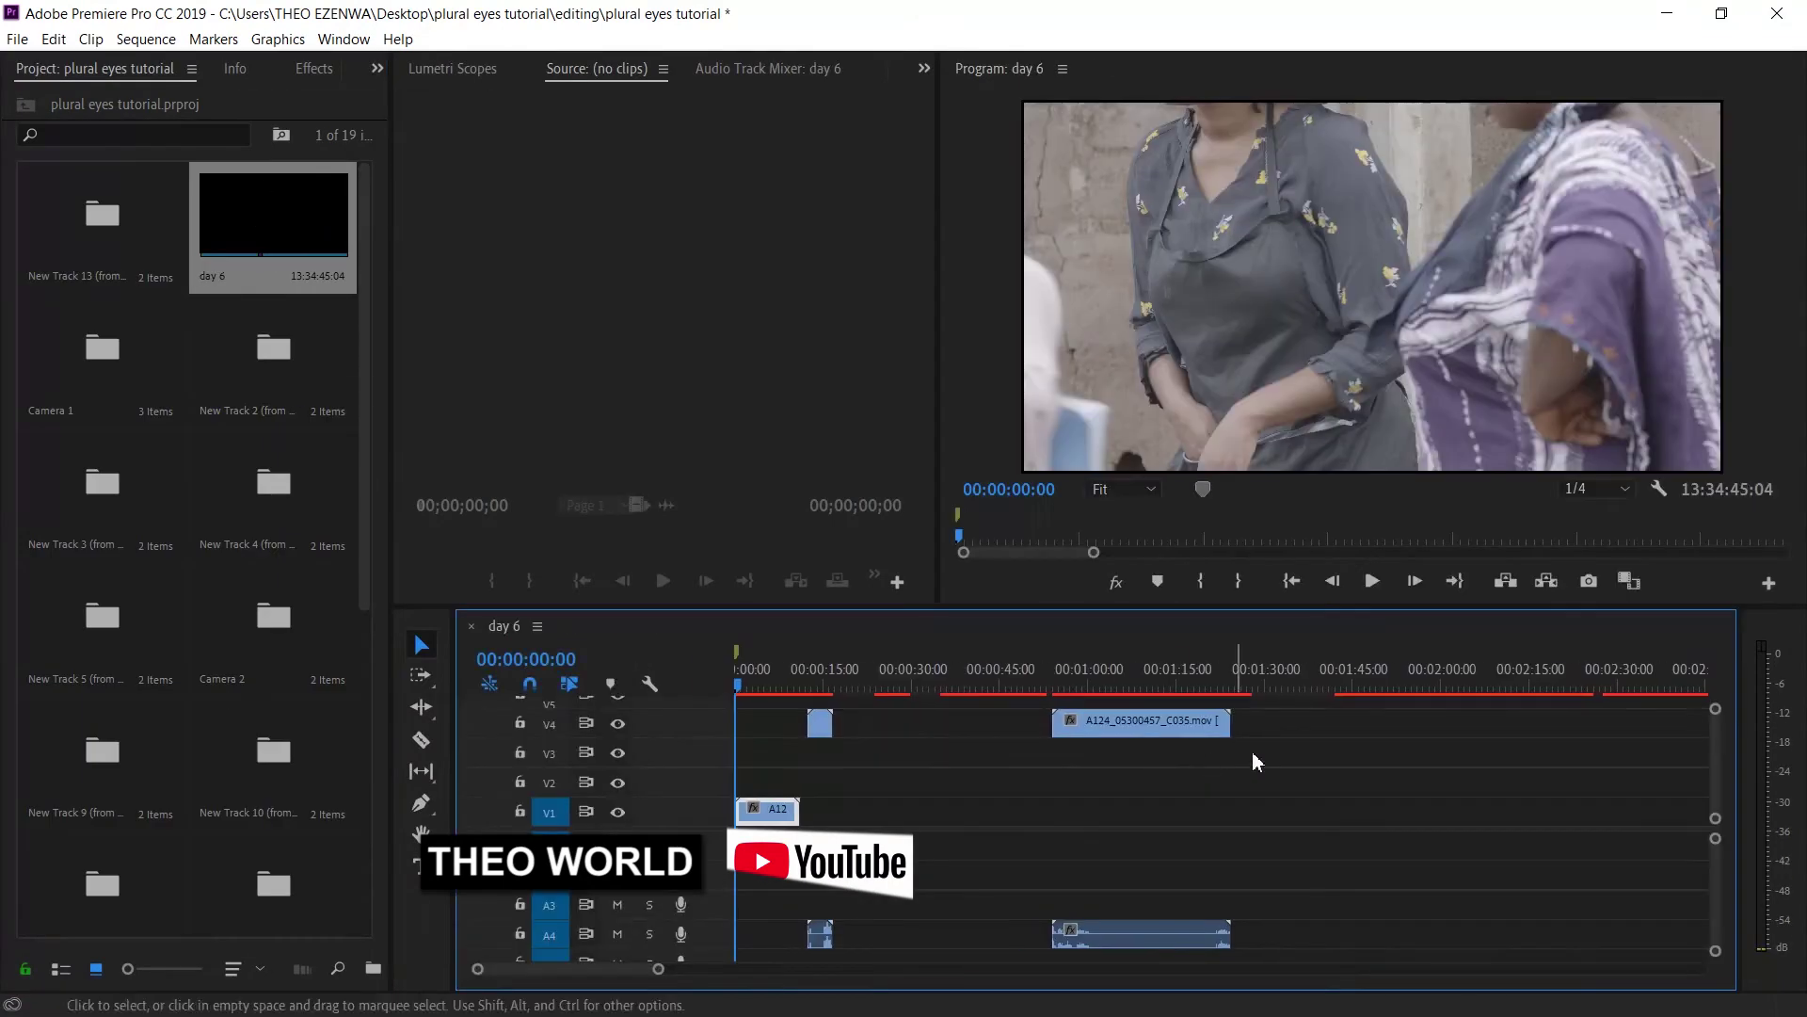
mouse_move(658, 968)
left_mouse_down()
mouse_move(612, 968)
mouse_move(656, 967)
left_mouse_up()
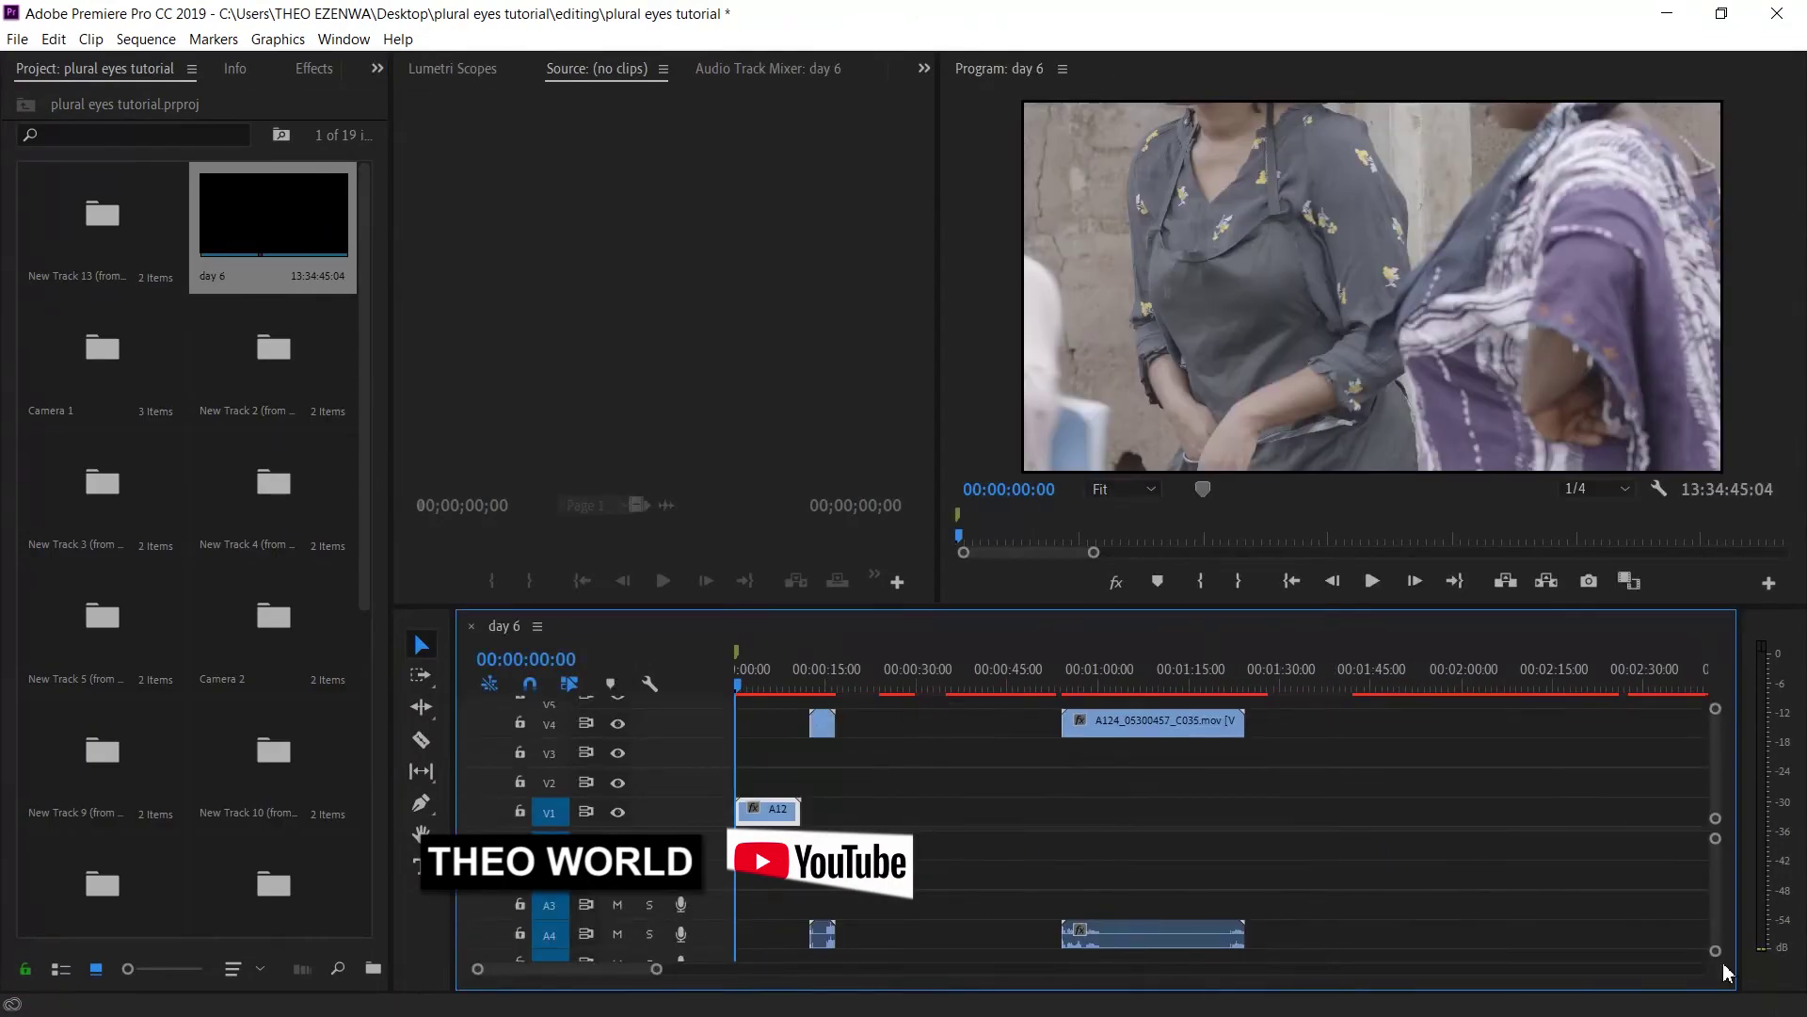
left_click_drag(744, 664, 1229, 680)
left_click_drag(656, 968, 905, 968)
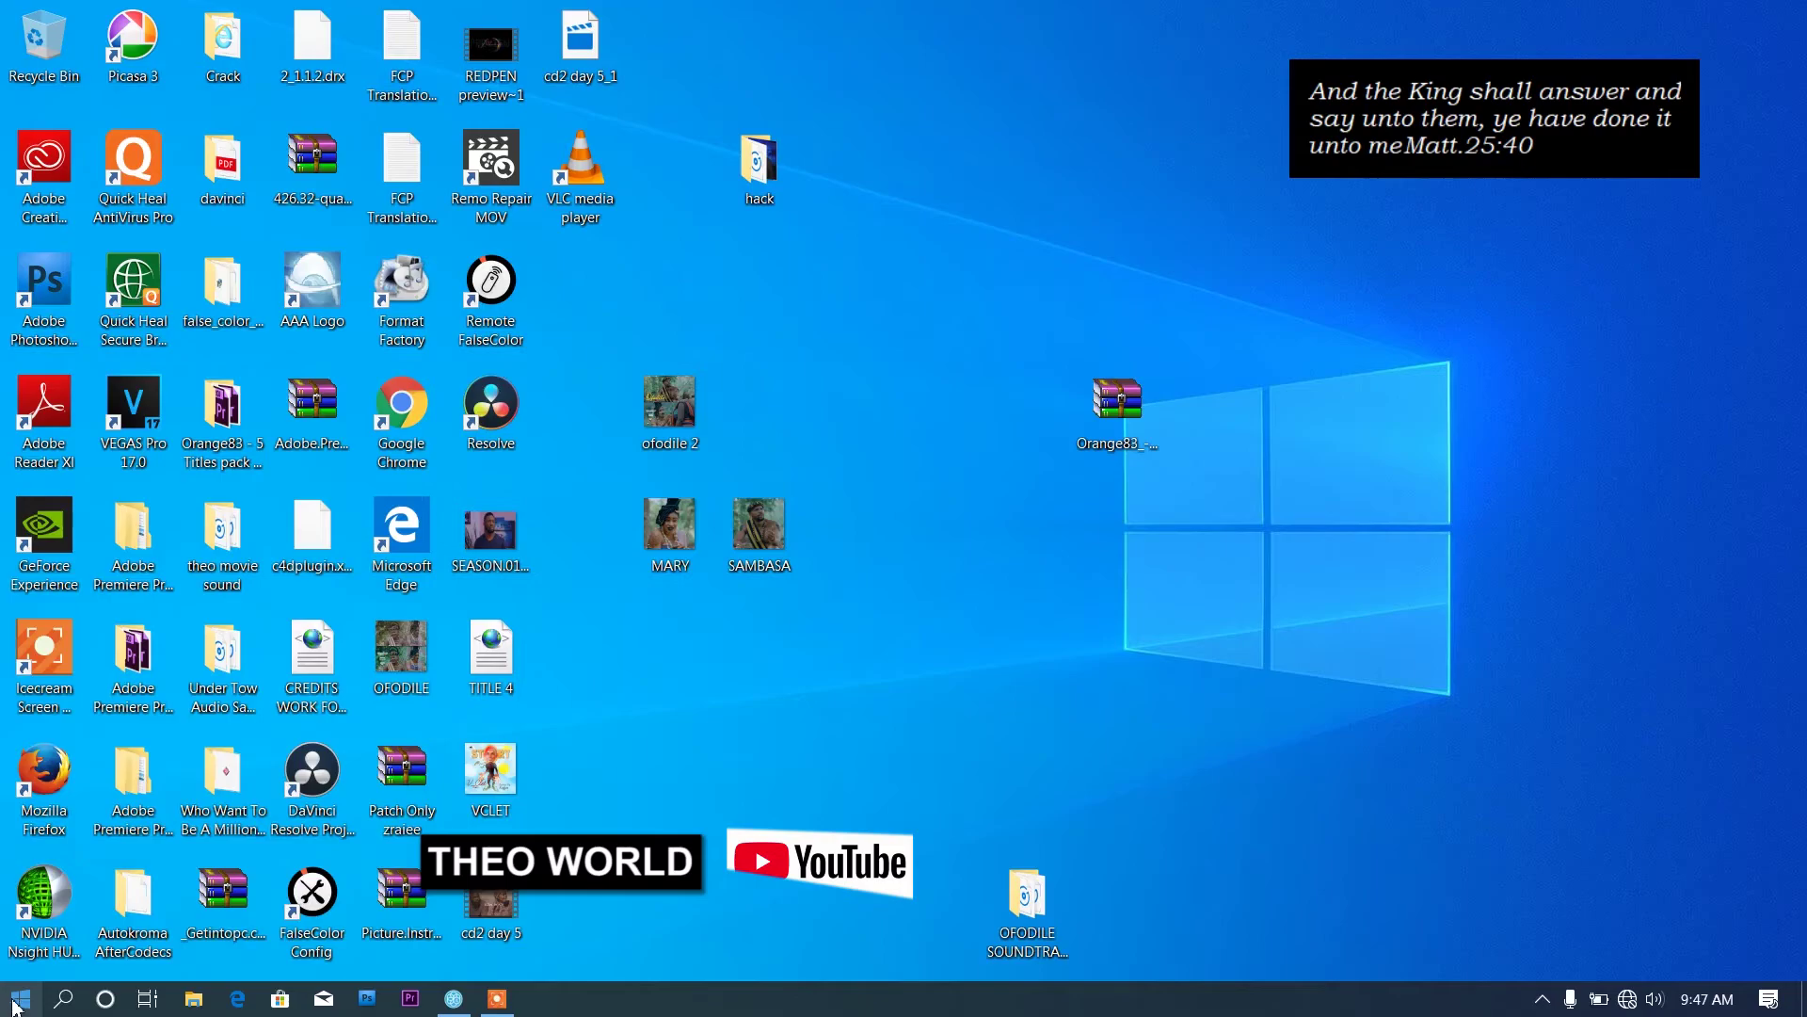
Open the Windows Start menu from the taskbar.
left_click(15, 1001)
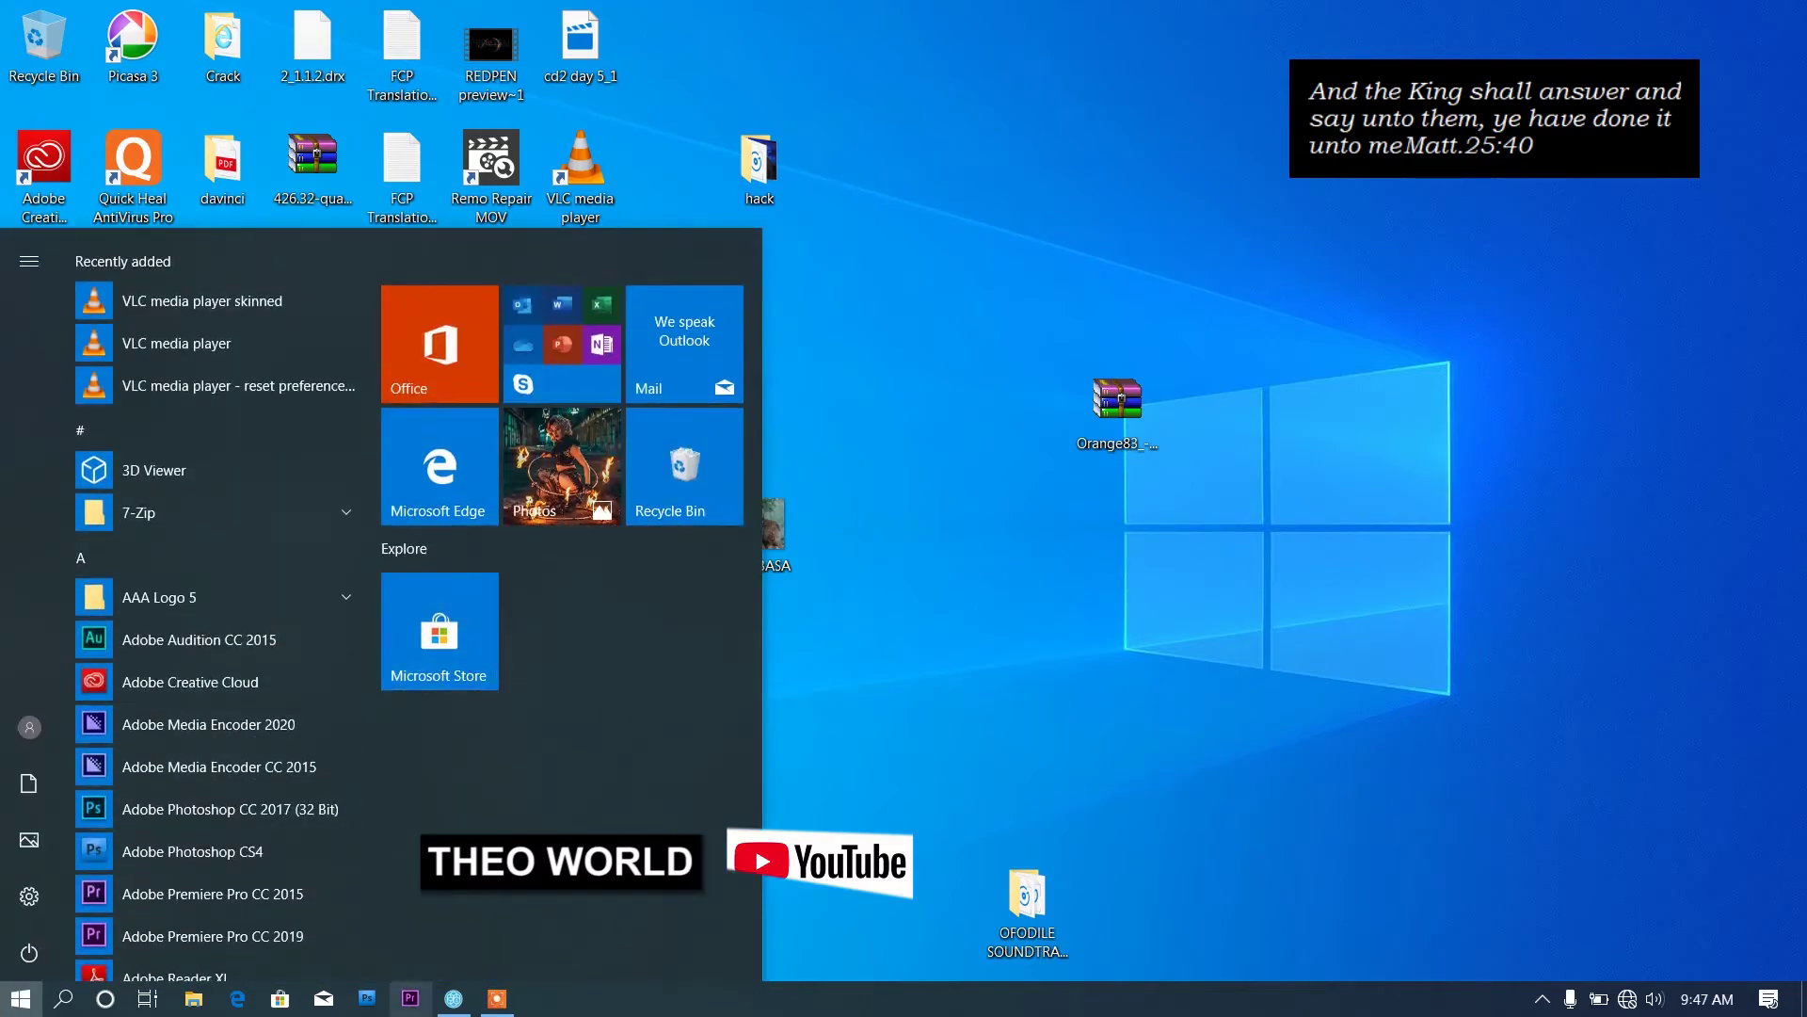
In PluralEyes, start adding media and browse the backup G: drive into BURIAL ARRANGEMENT.
left_click(455, 1000)
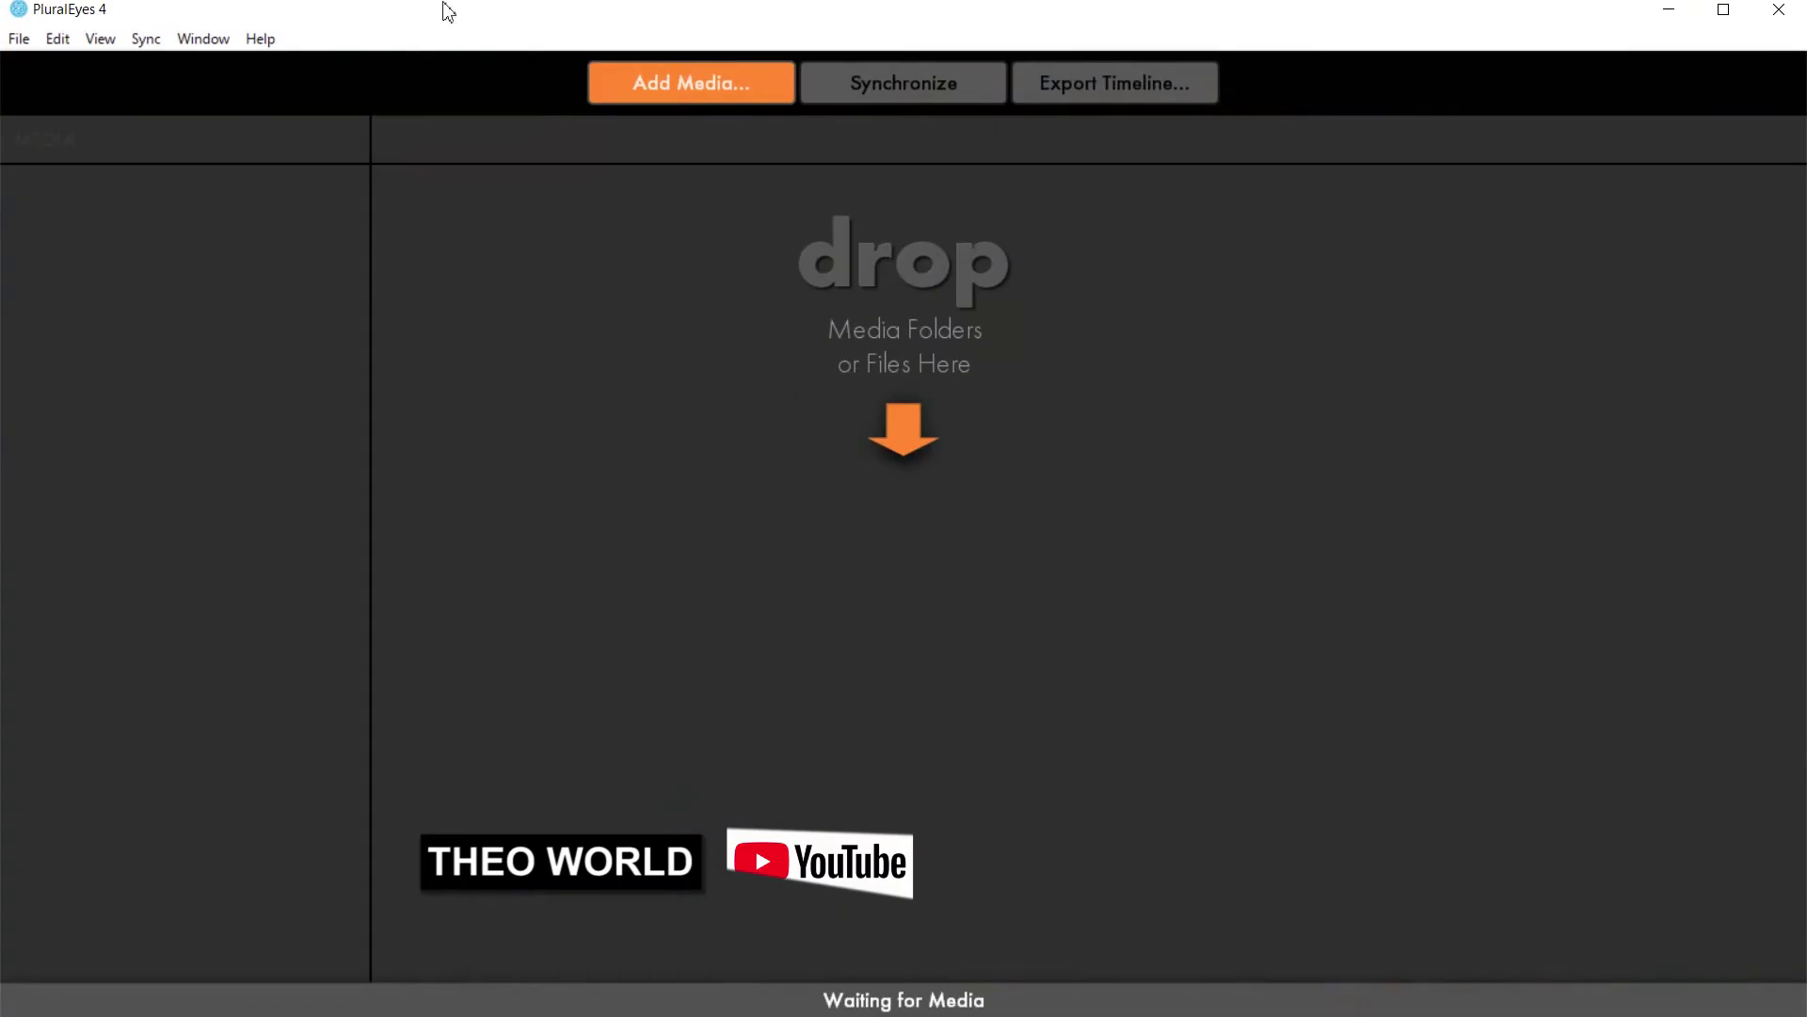
left_click(637, 95)
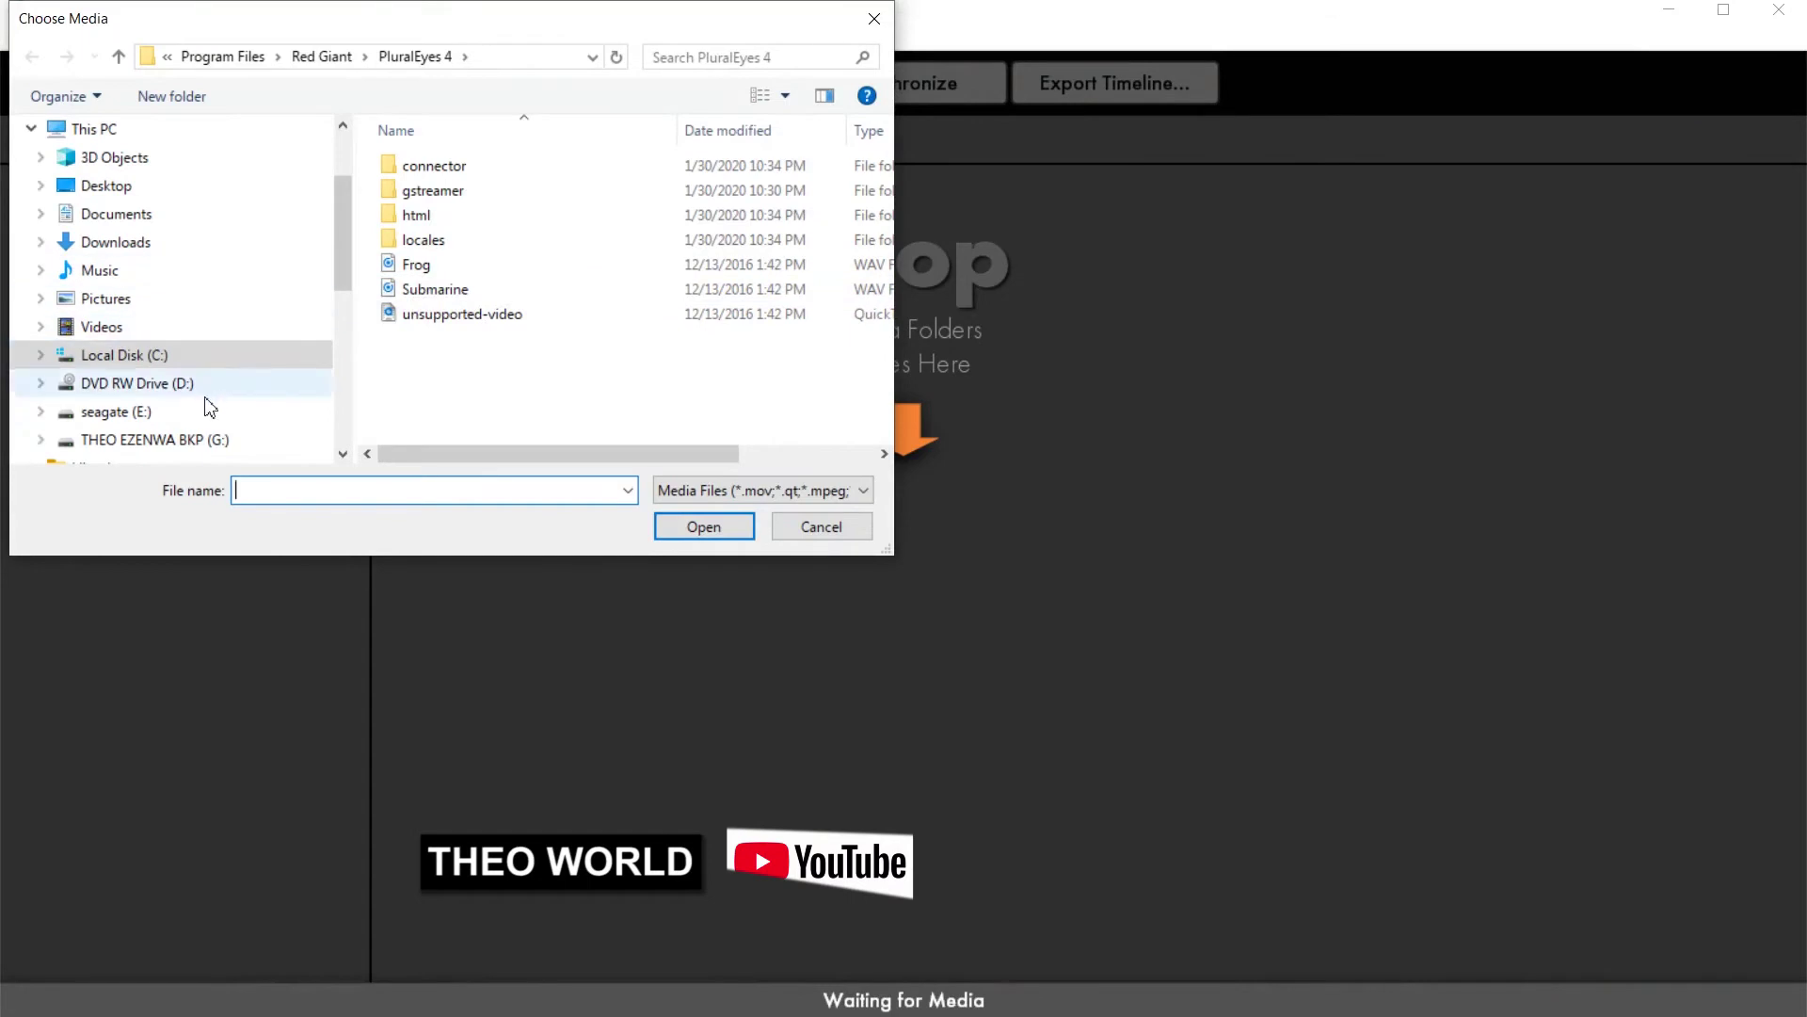
left_click(141, 412)
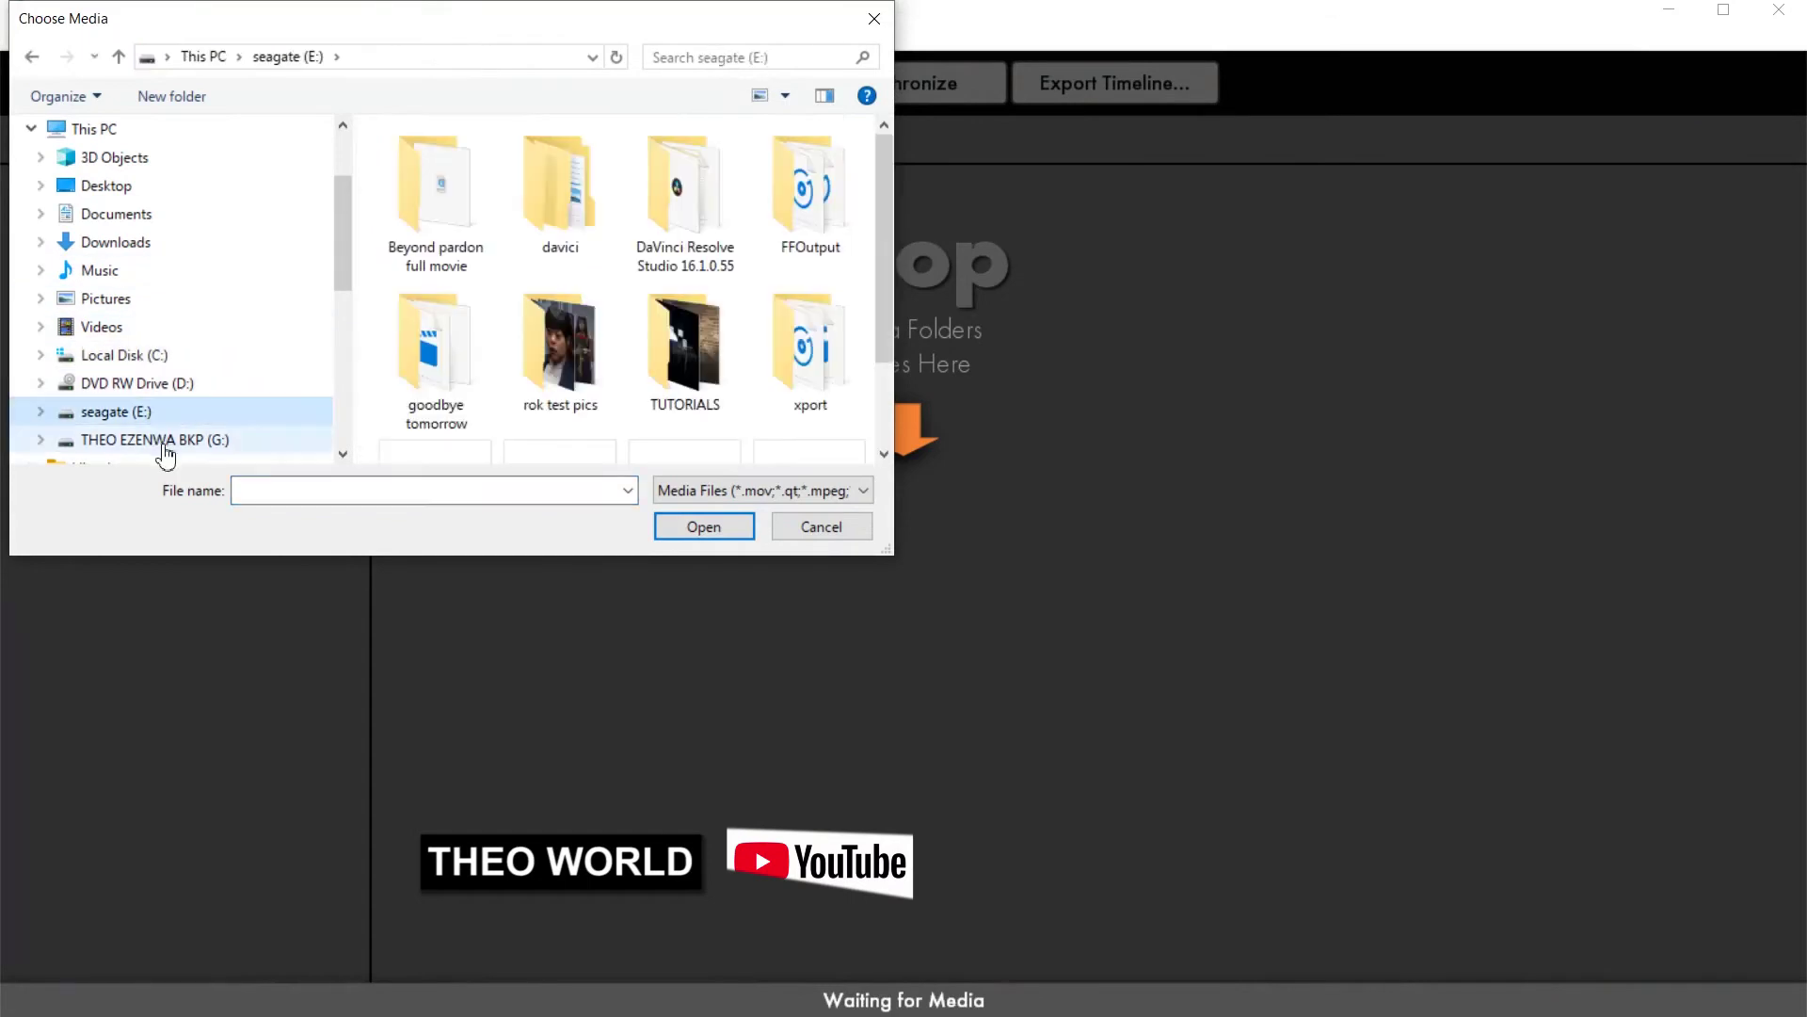
left_click(155, 440)
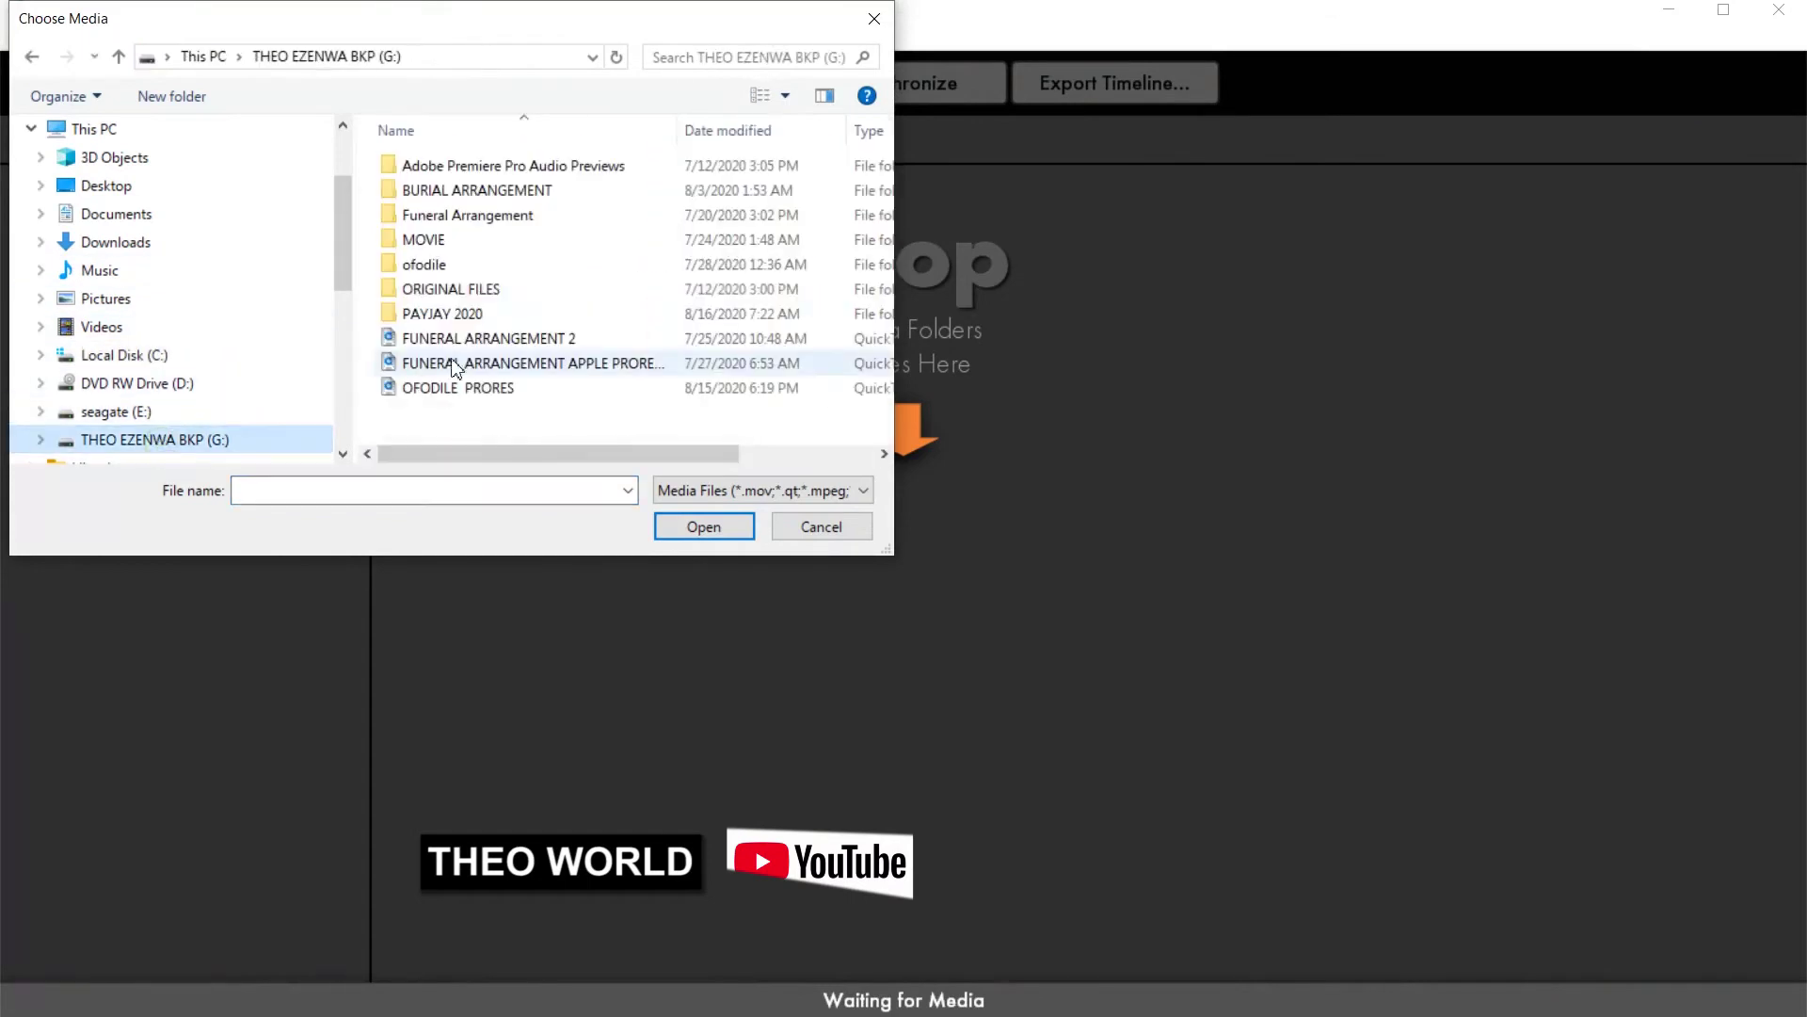
double_click(497, 192)
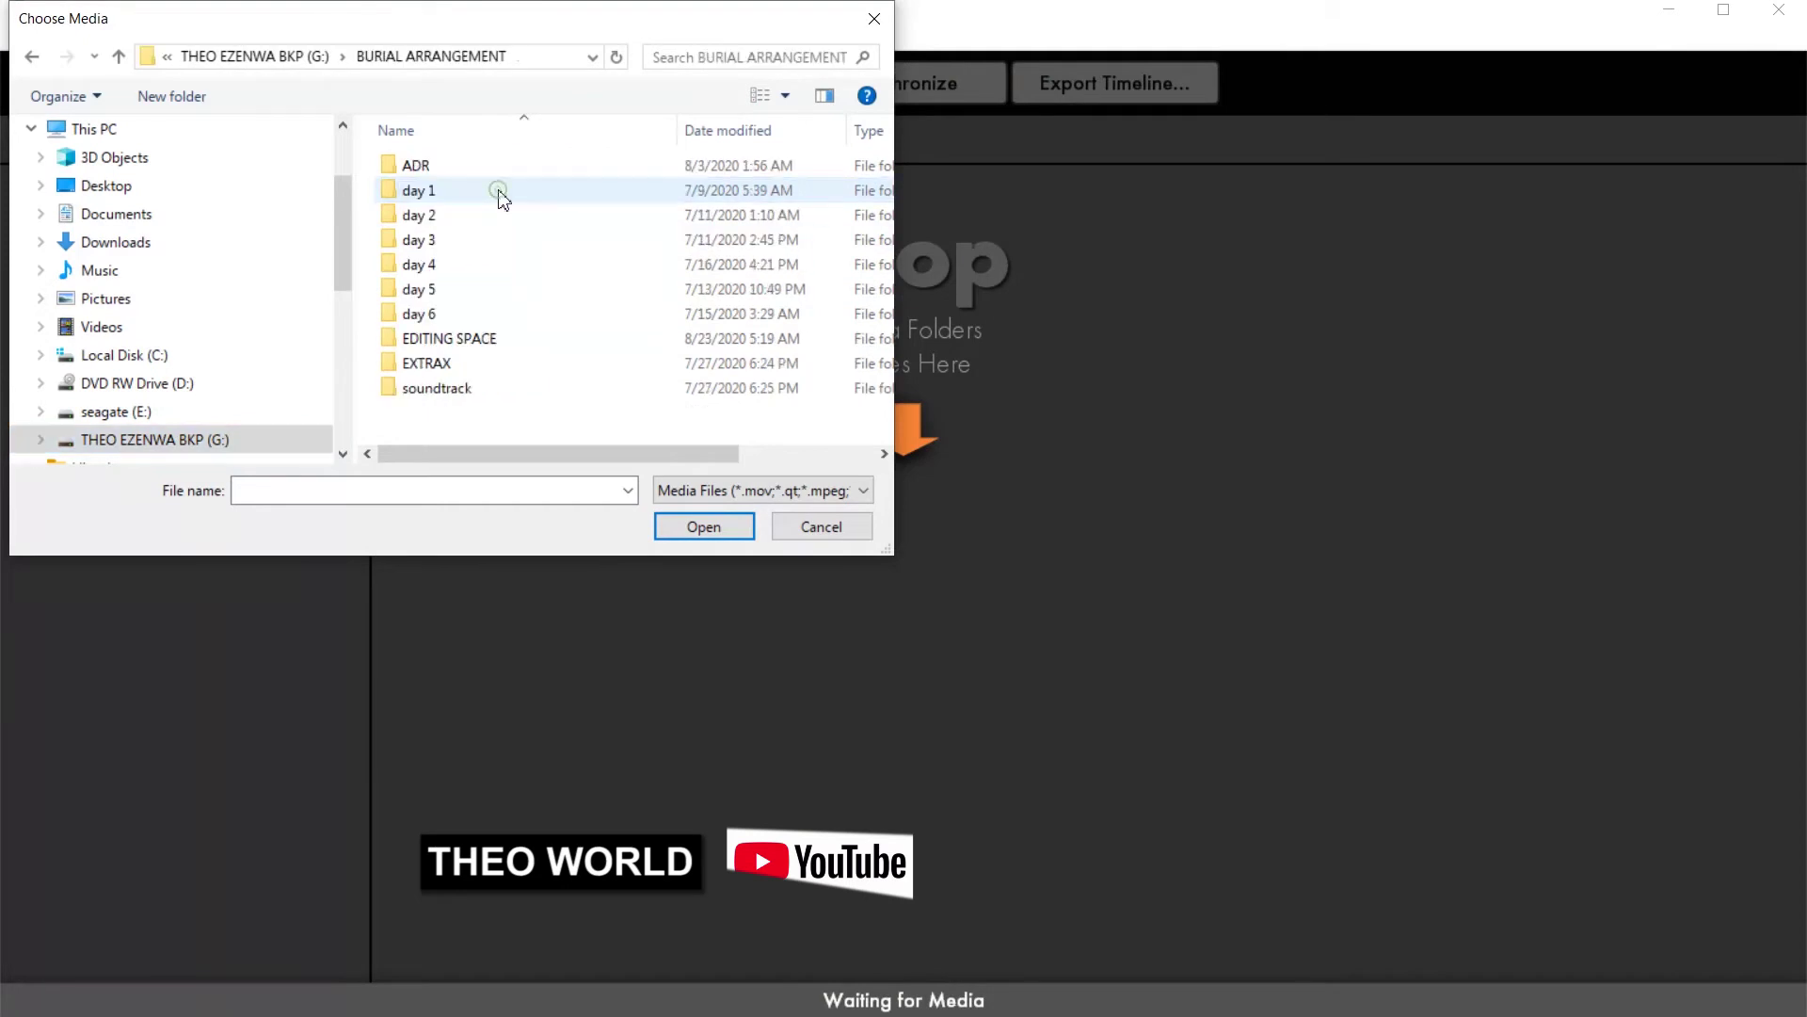
Open day 6 > card 2, select the MixPre sound files and add them.
left_click(430, 320)
double_click(431, 320)
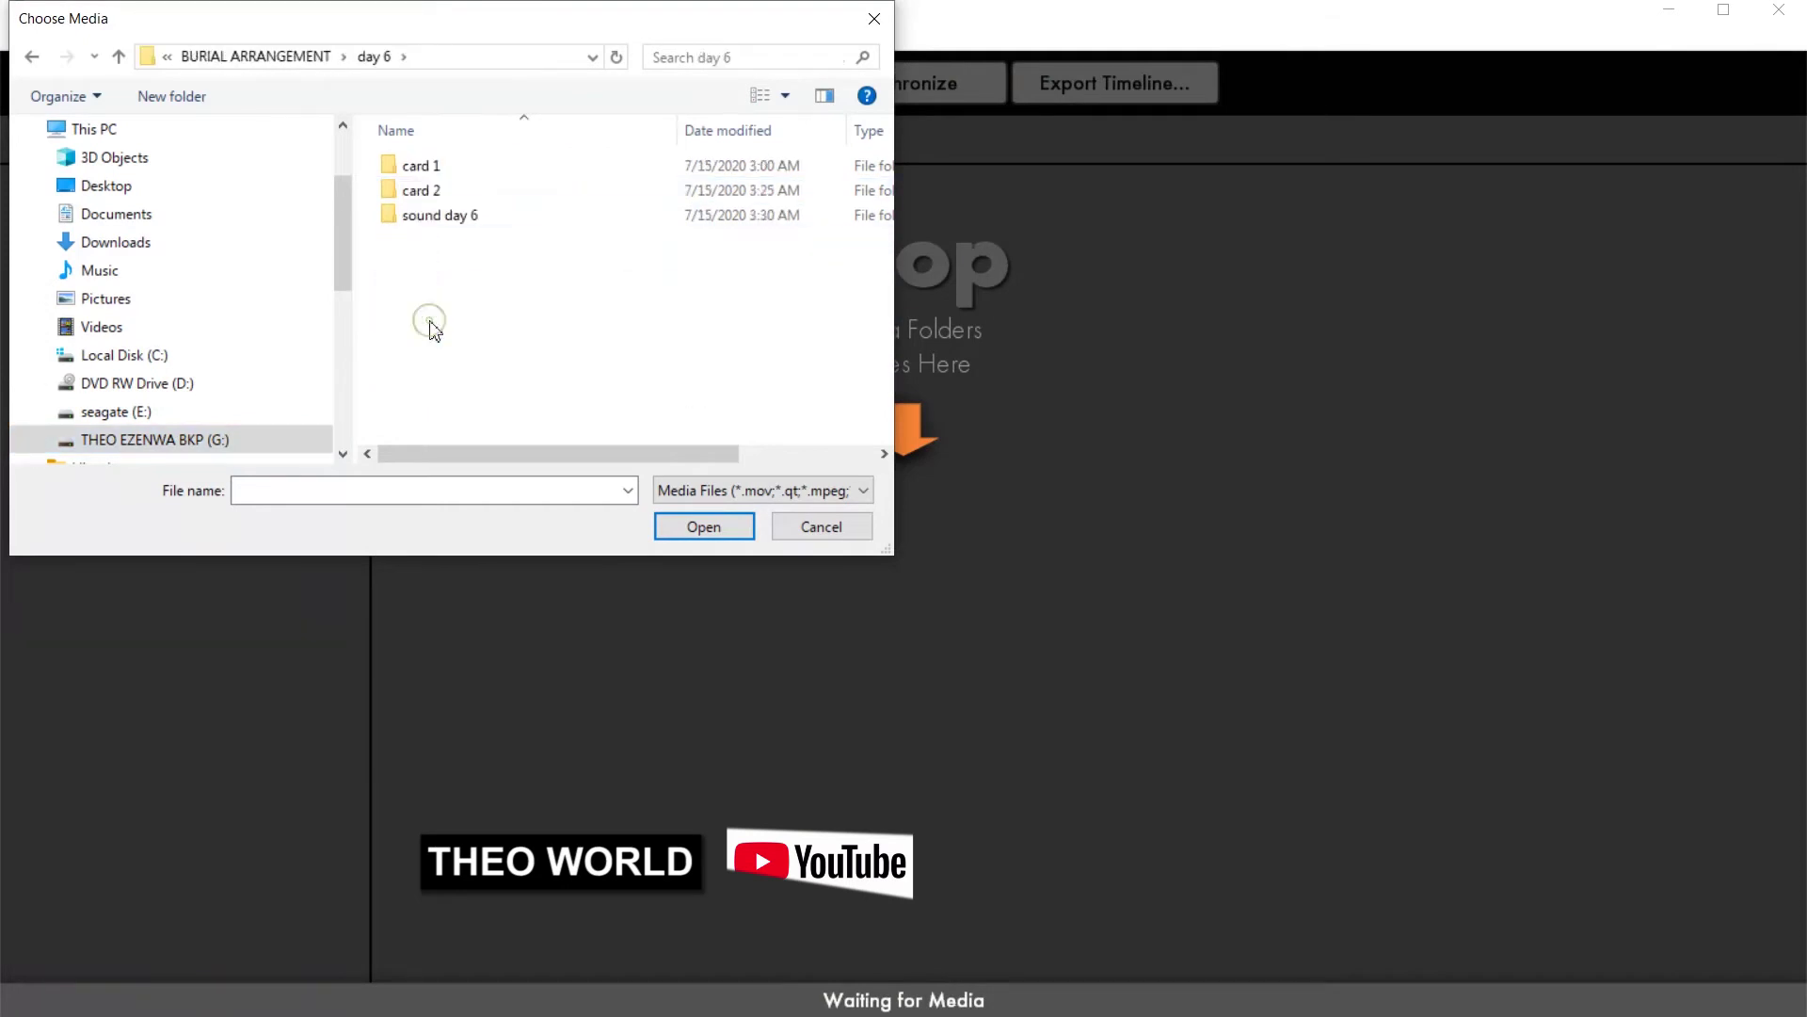
left_click(423, 197)
double_click(422, 195)
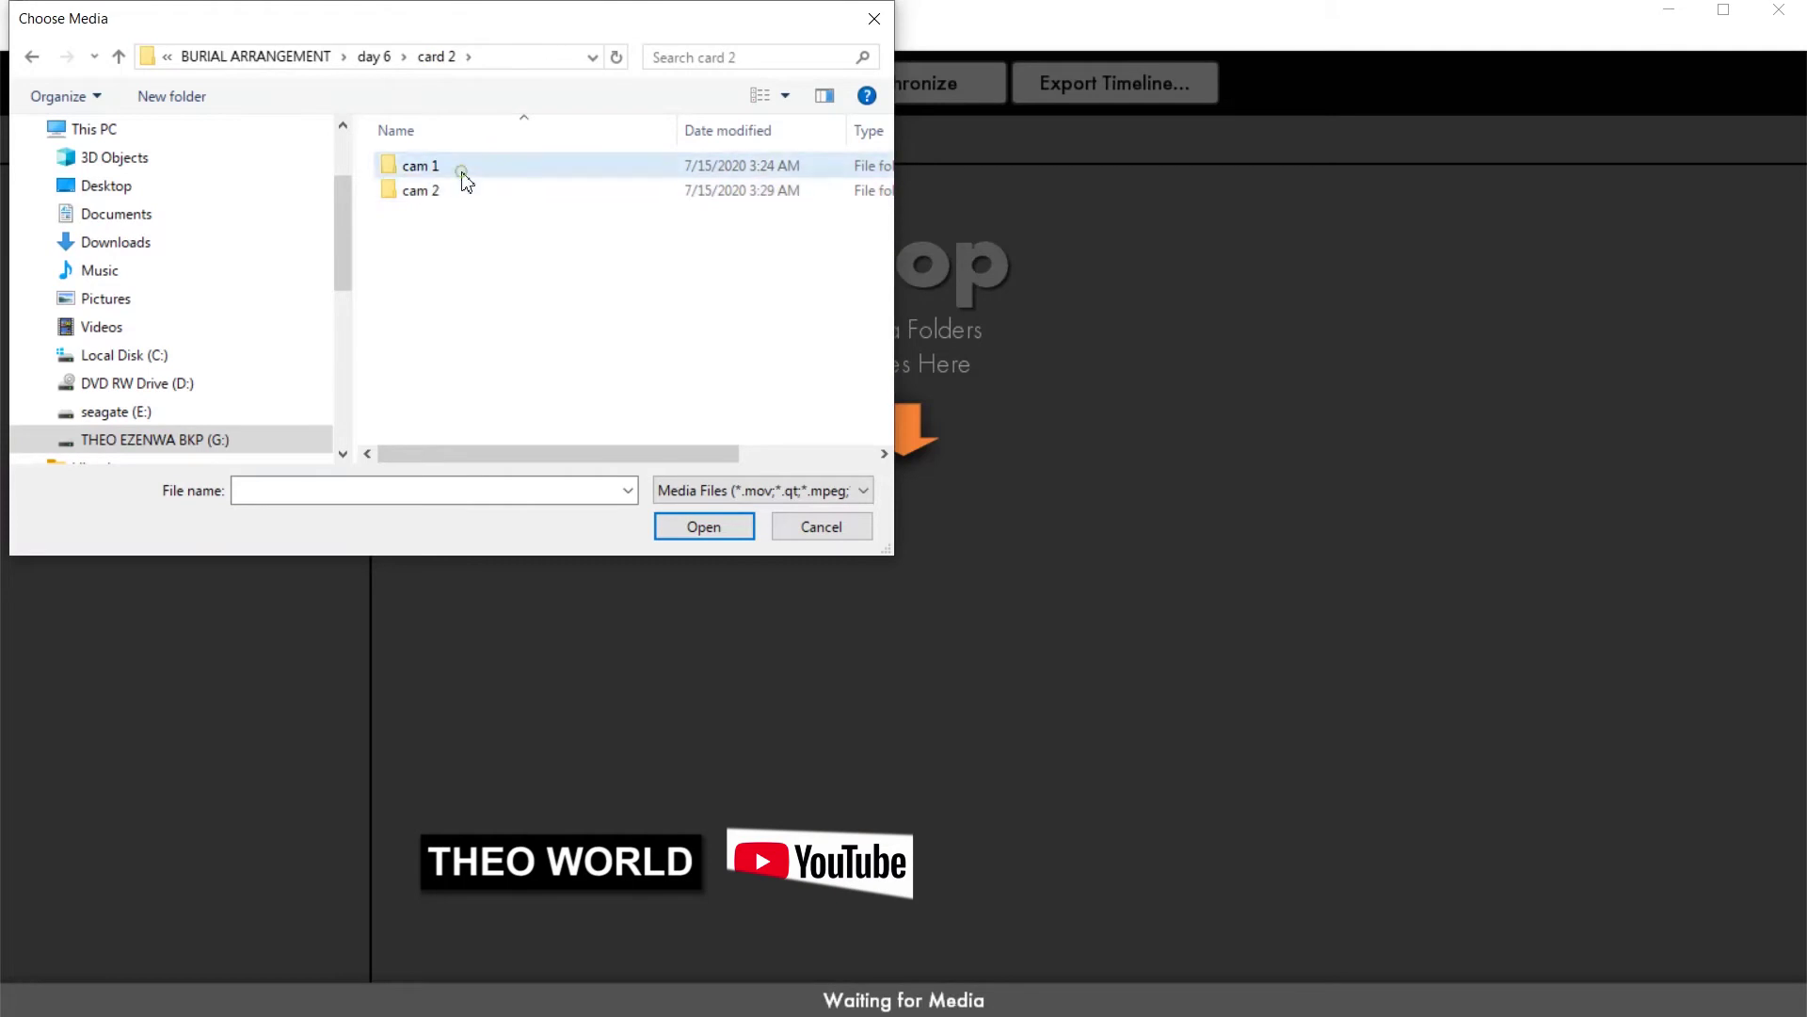
left_click_drag(464, 171, 429, 266)
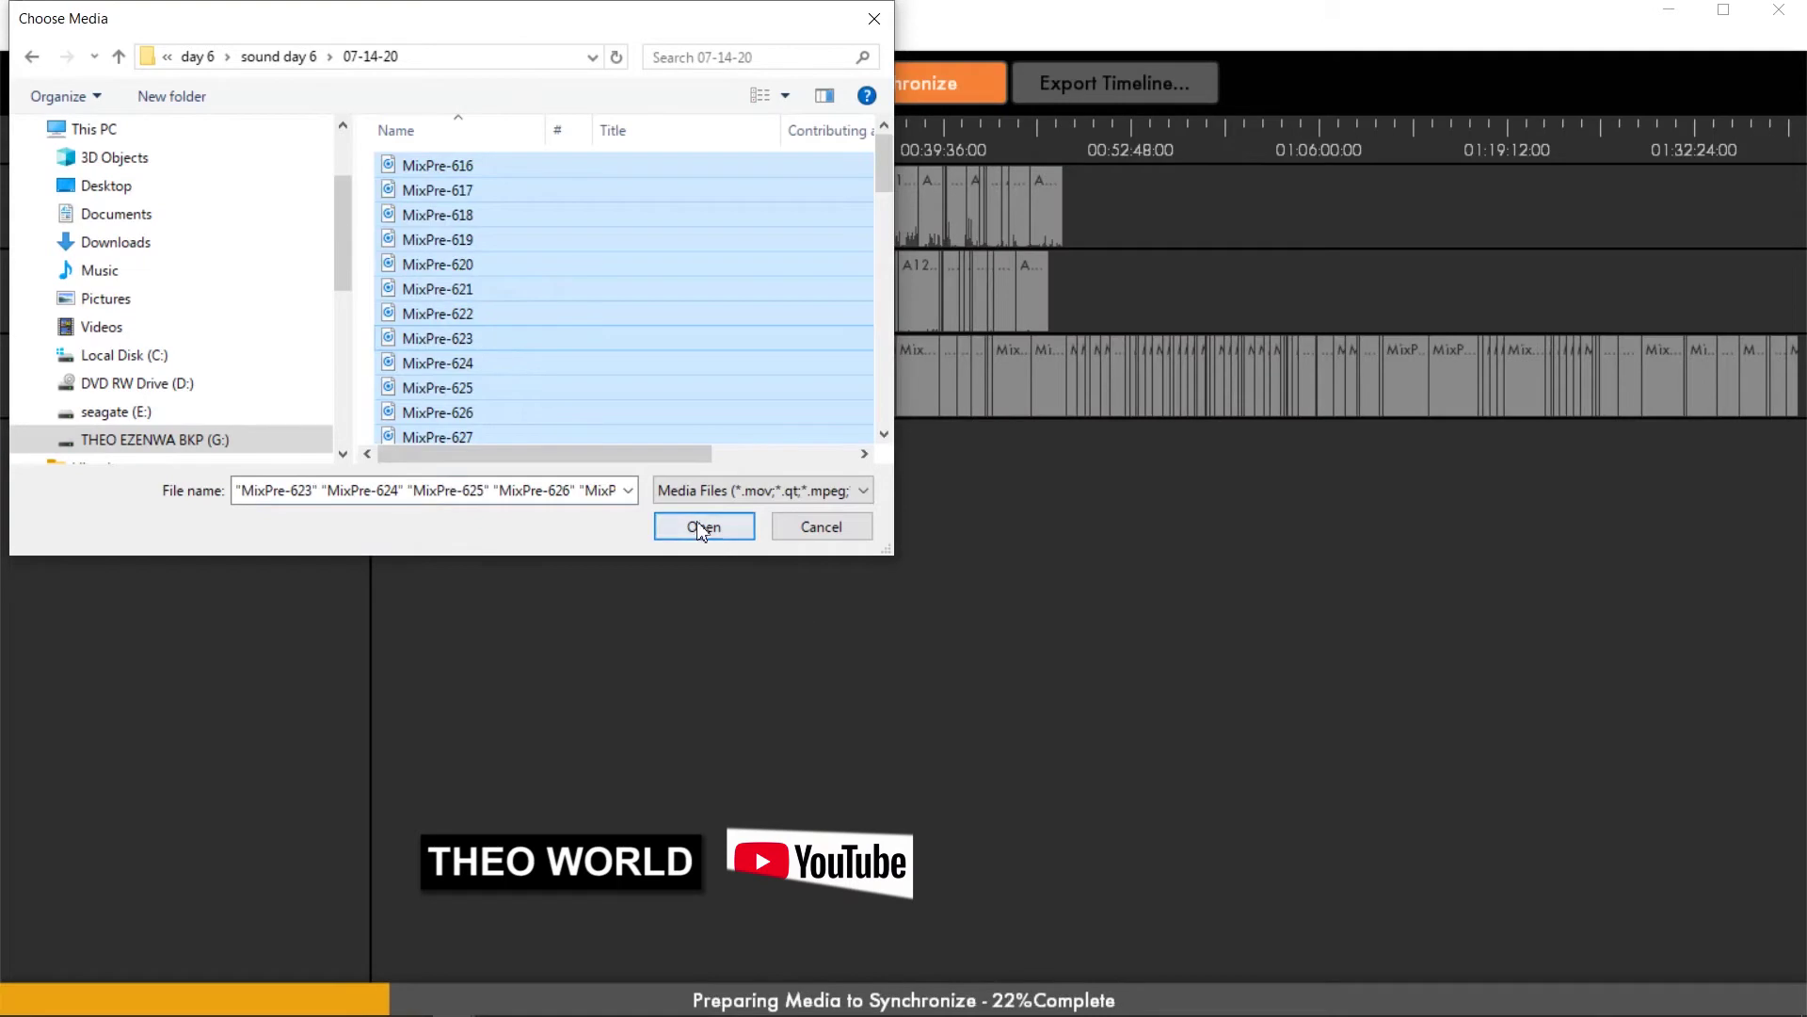
left_click(702, 528)
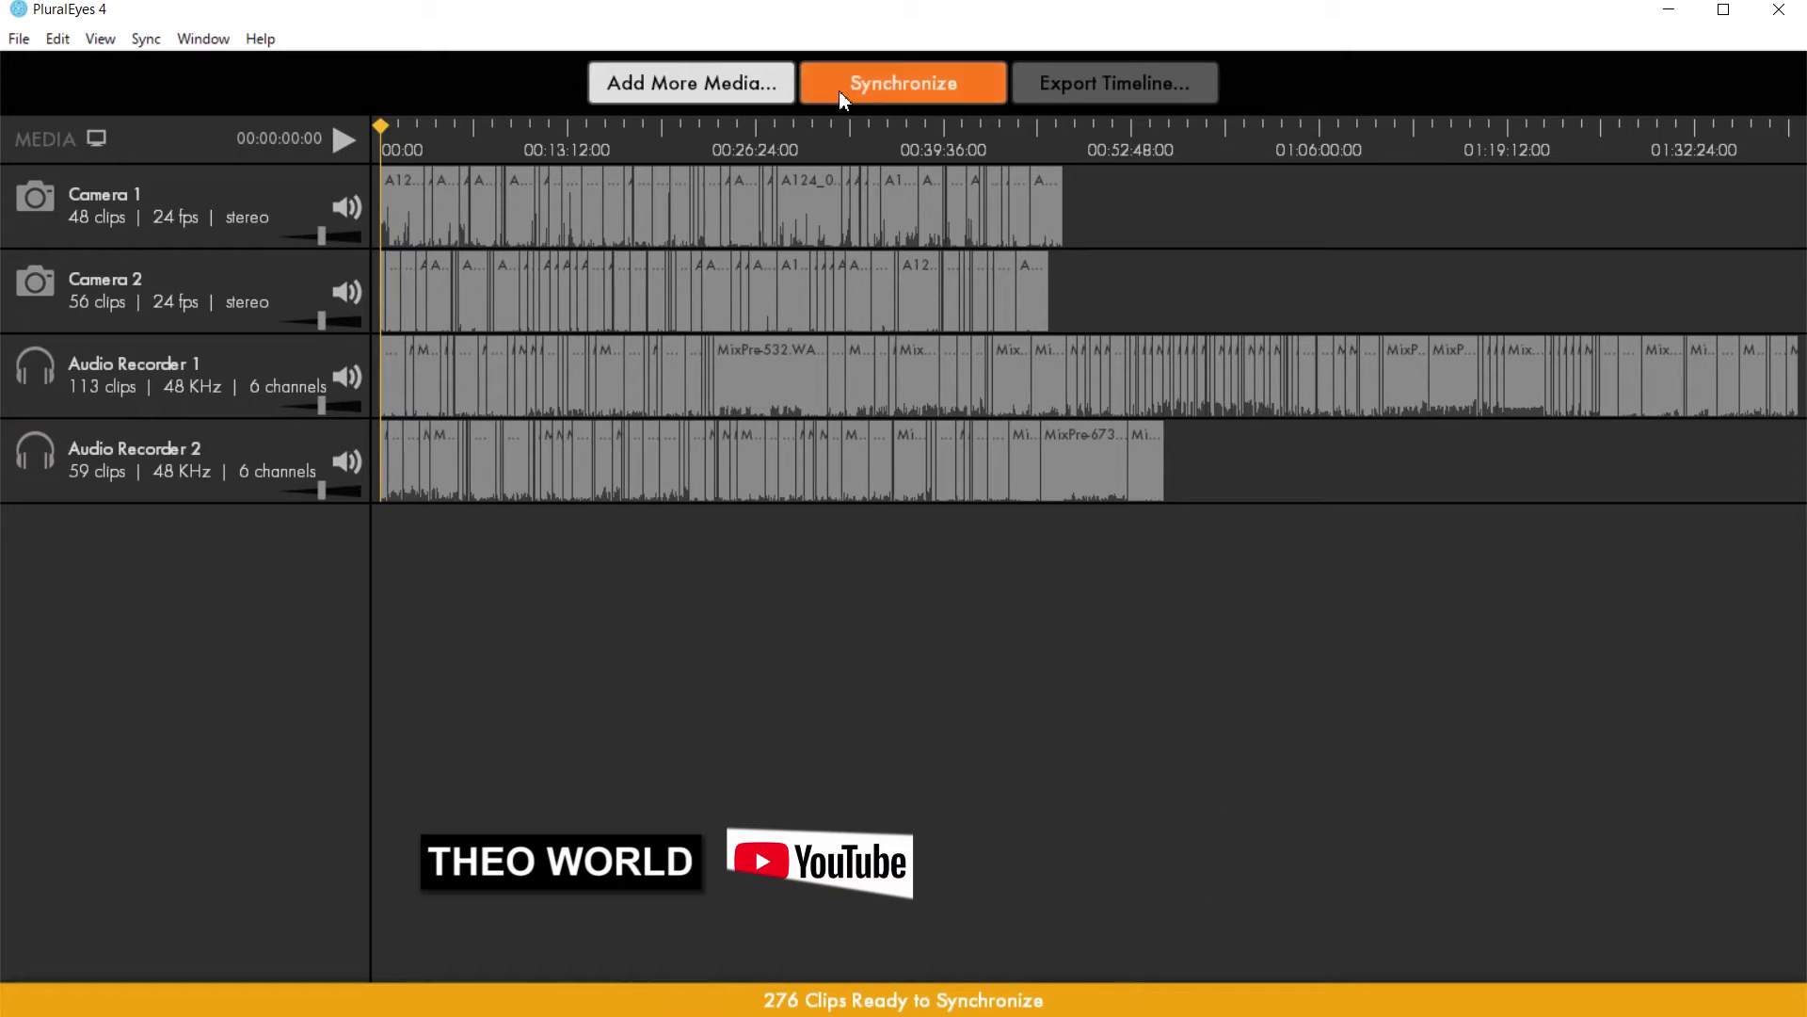
Synchronize all 276 clips and check progress until 139 are synced.
left_click(881, 87)
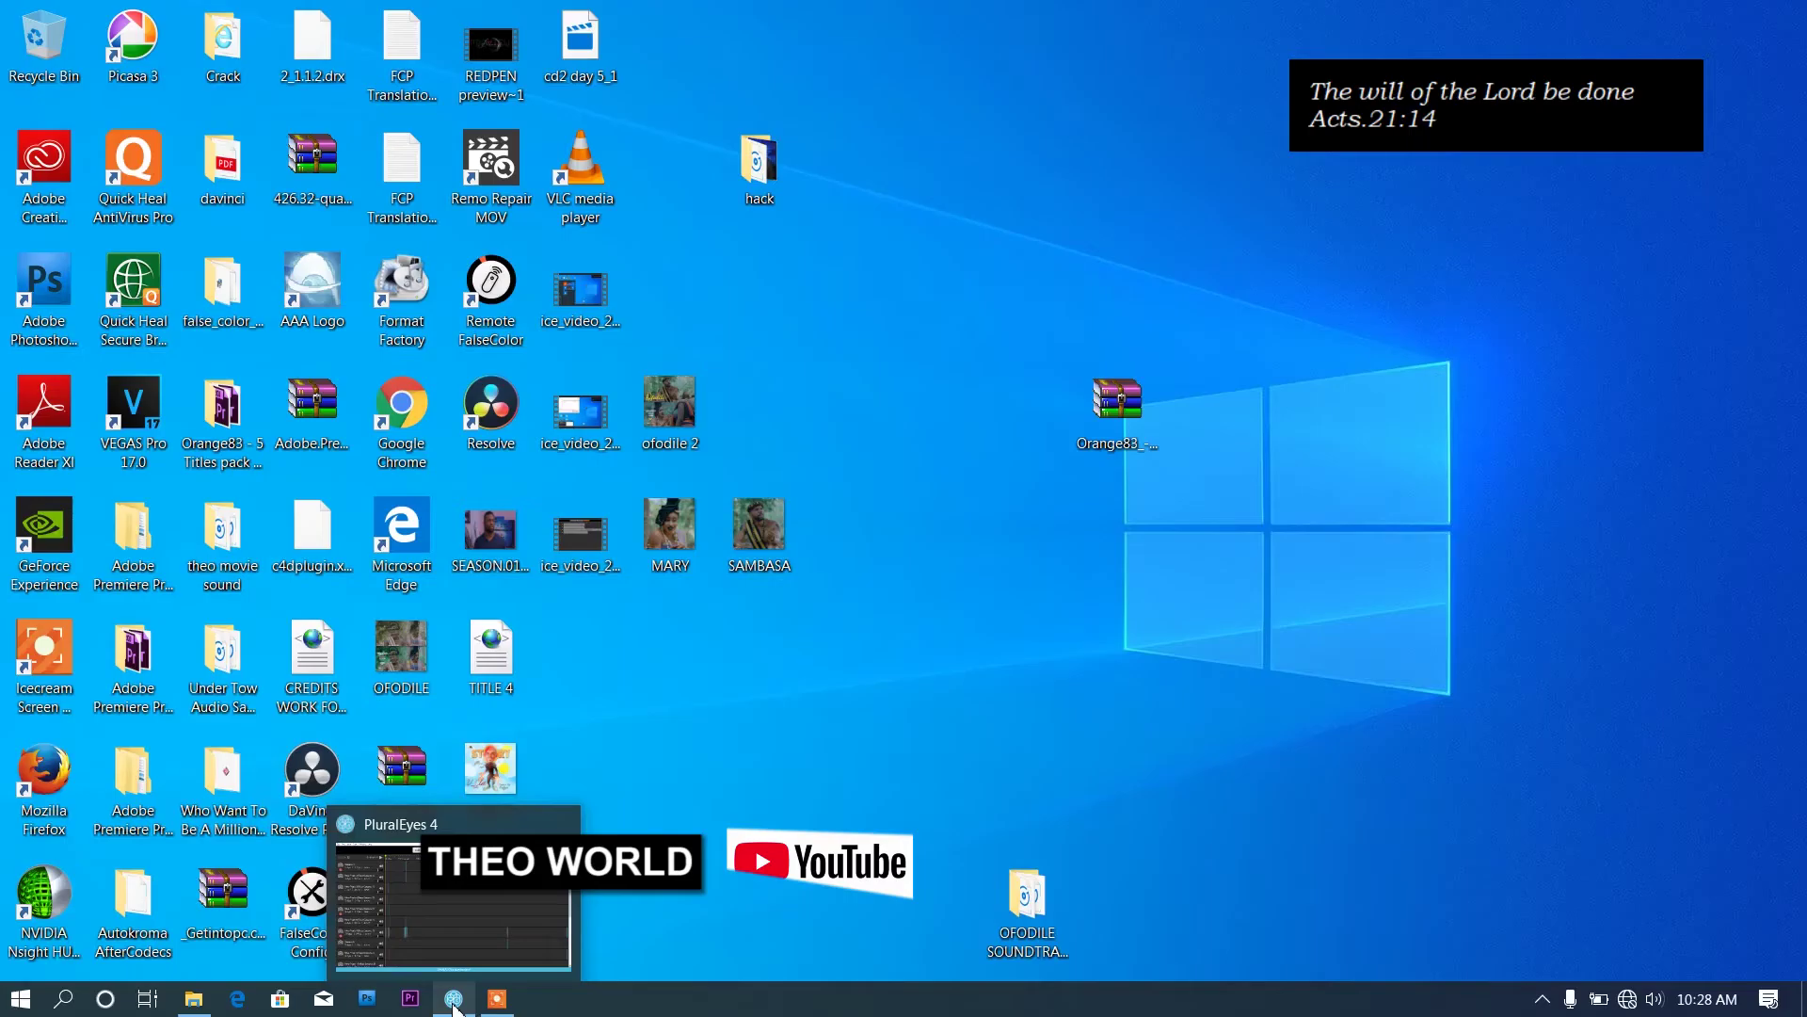
left_click(463, 996)
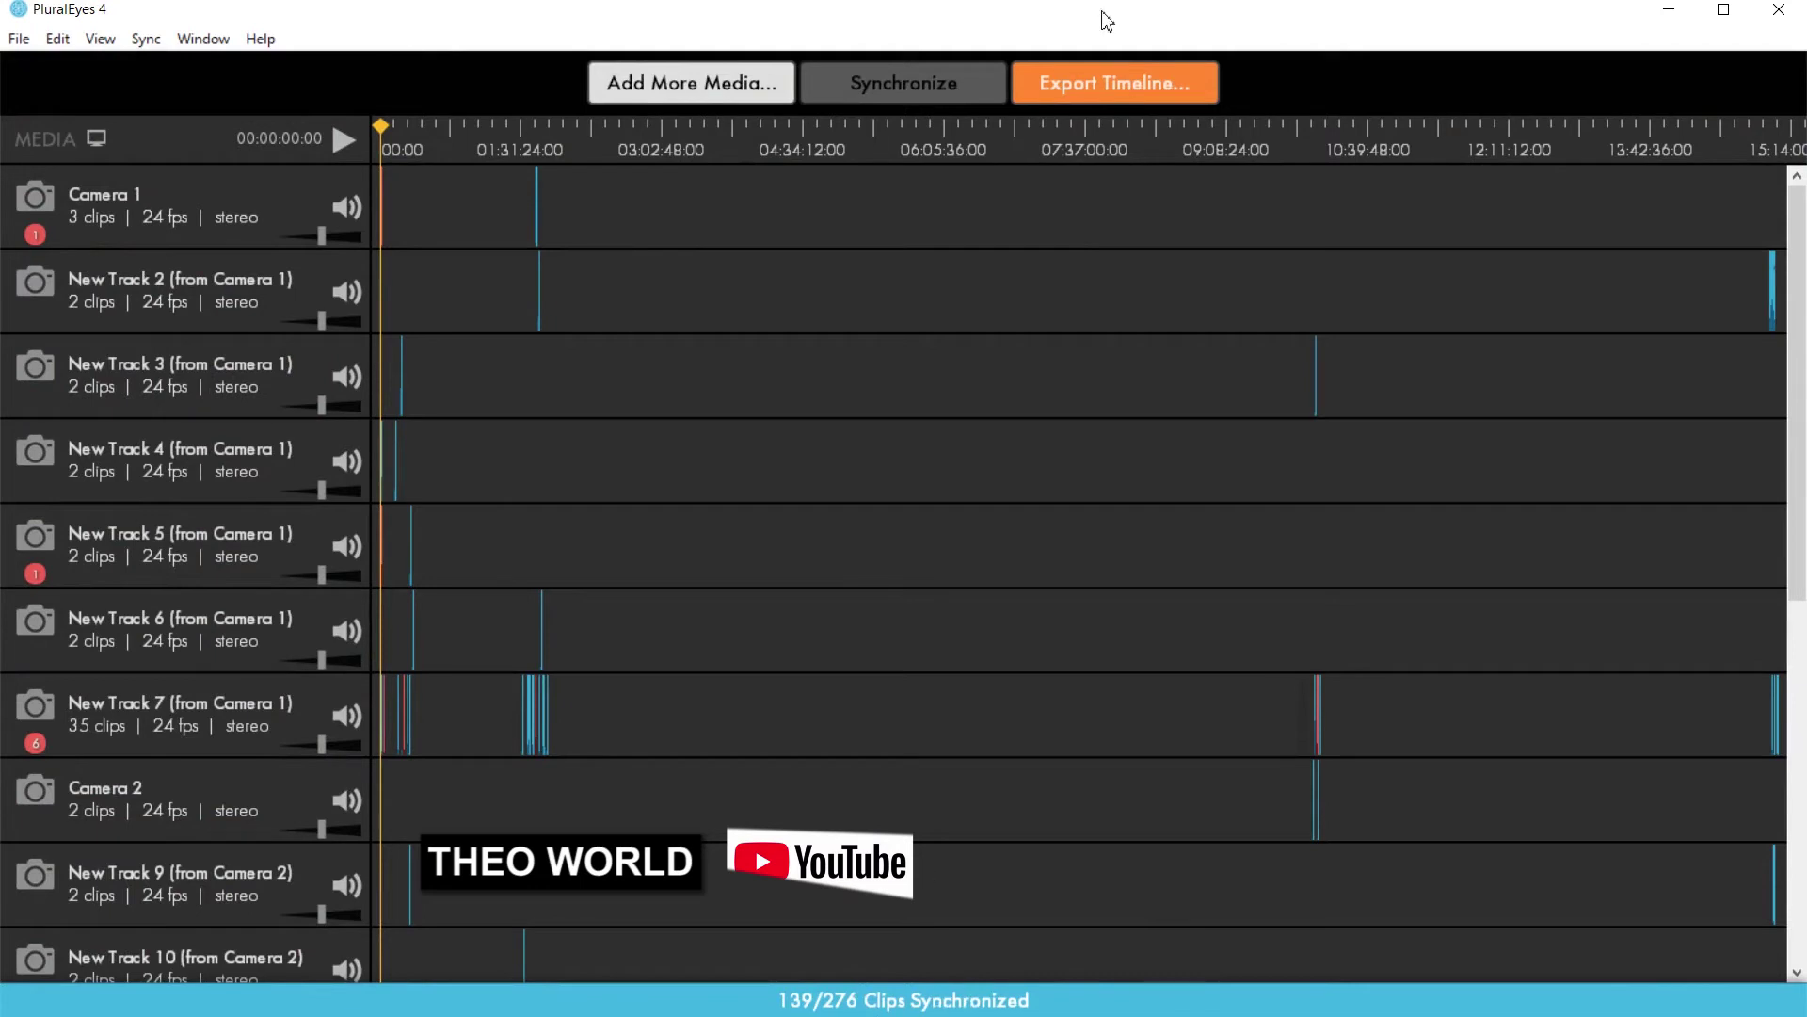
Export the synced timeline in Premiere Pro format as 07-14-20.xml.
left_click(1115, 94)
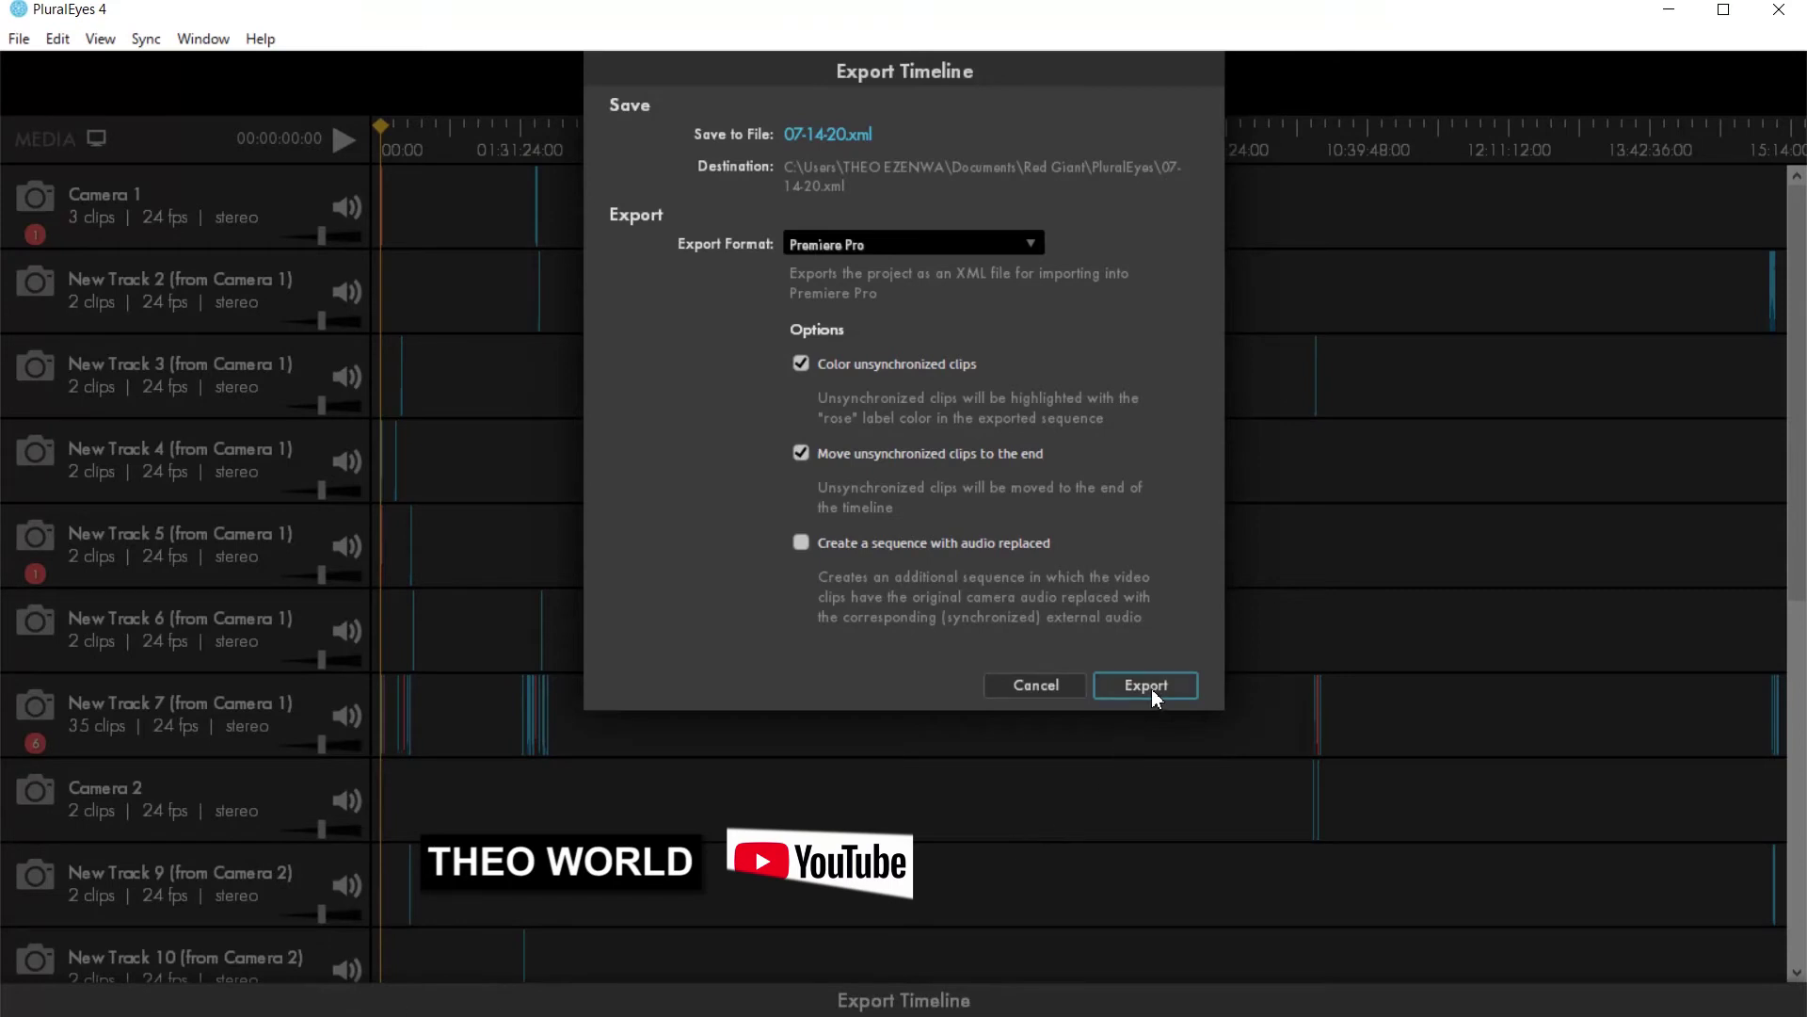
left_click(835, 140)
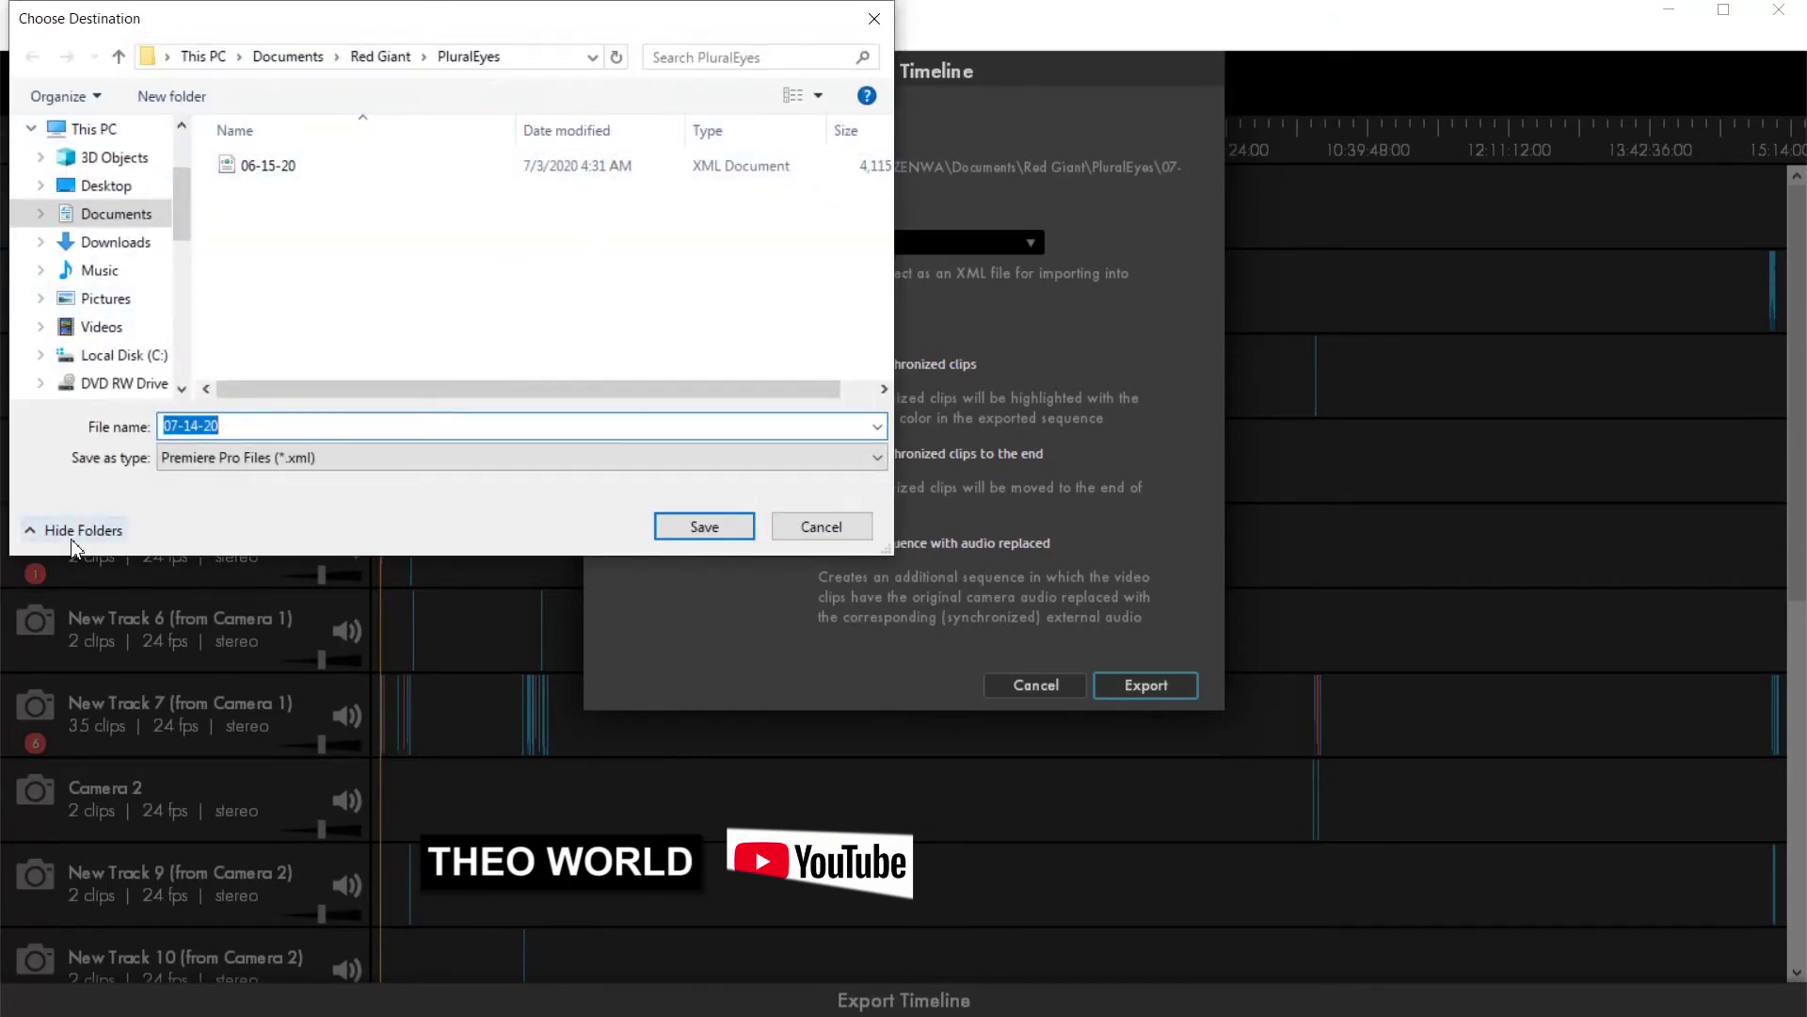
scroll(183, 386, "down", 6)
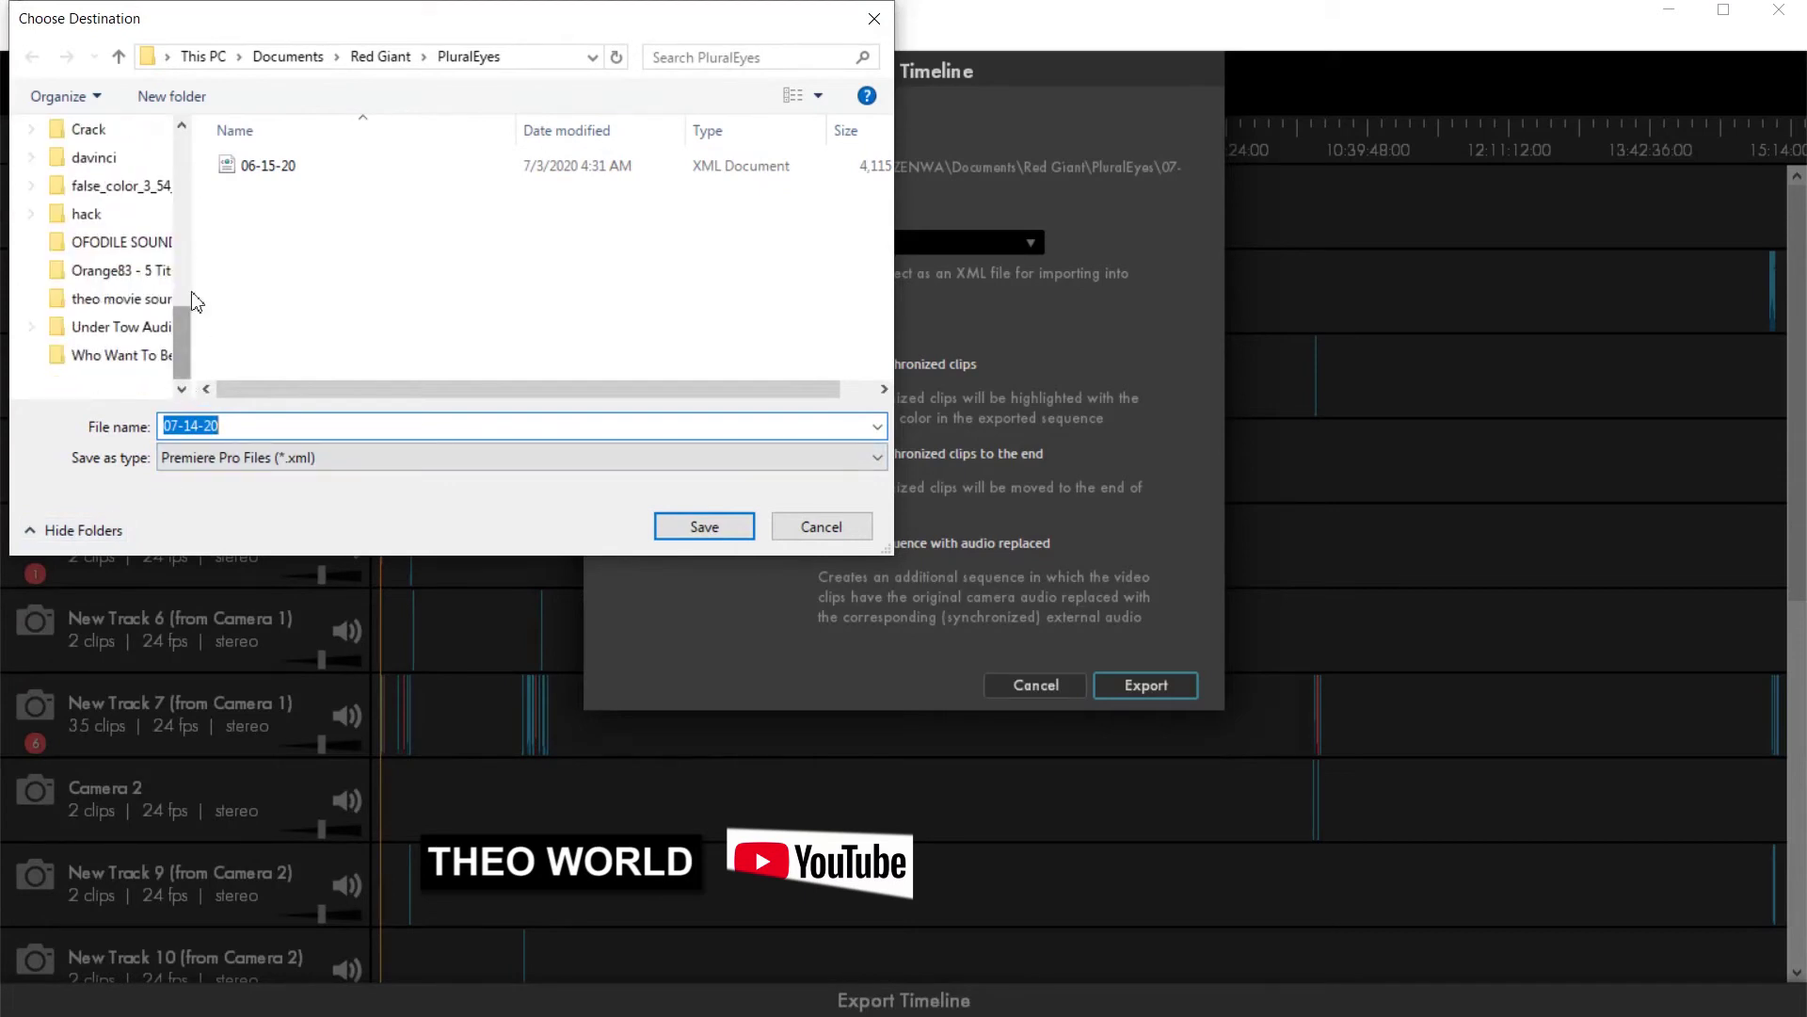
scroll(193, 292, "up", 1)
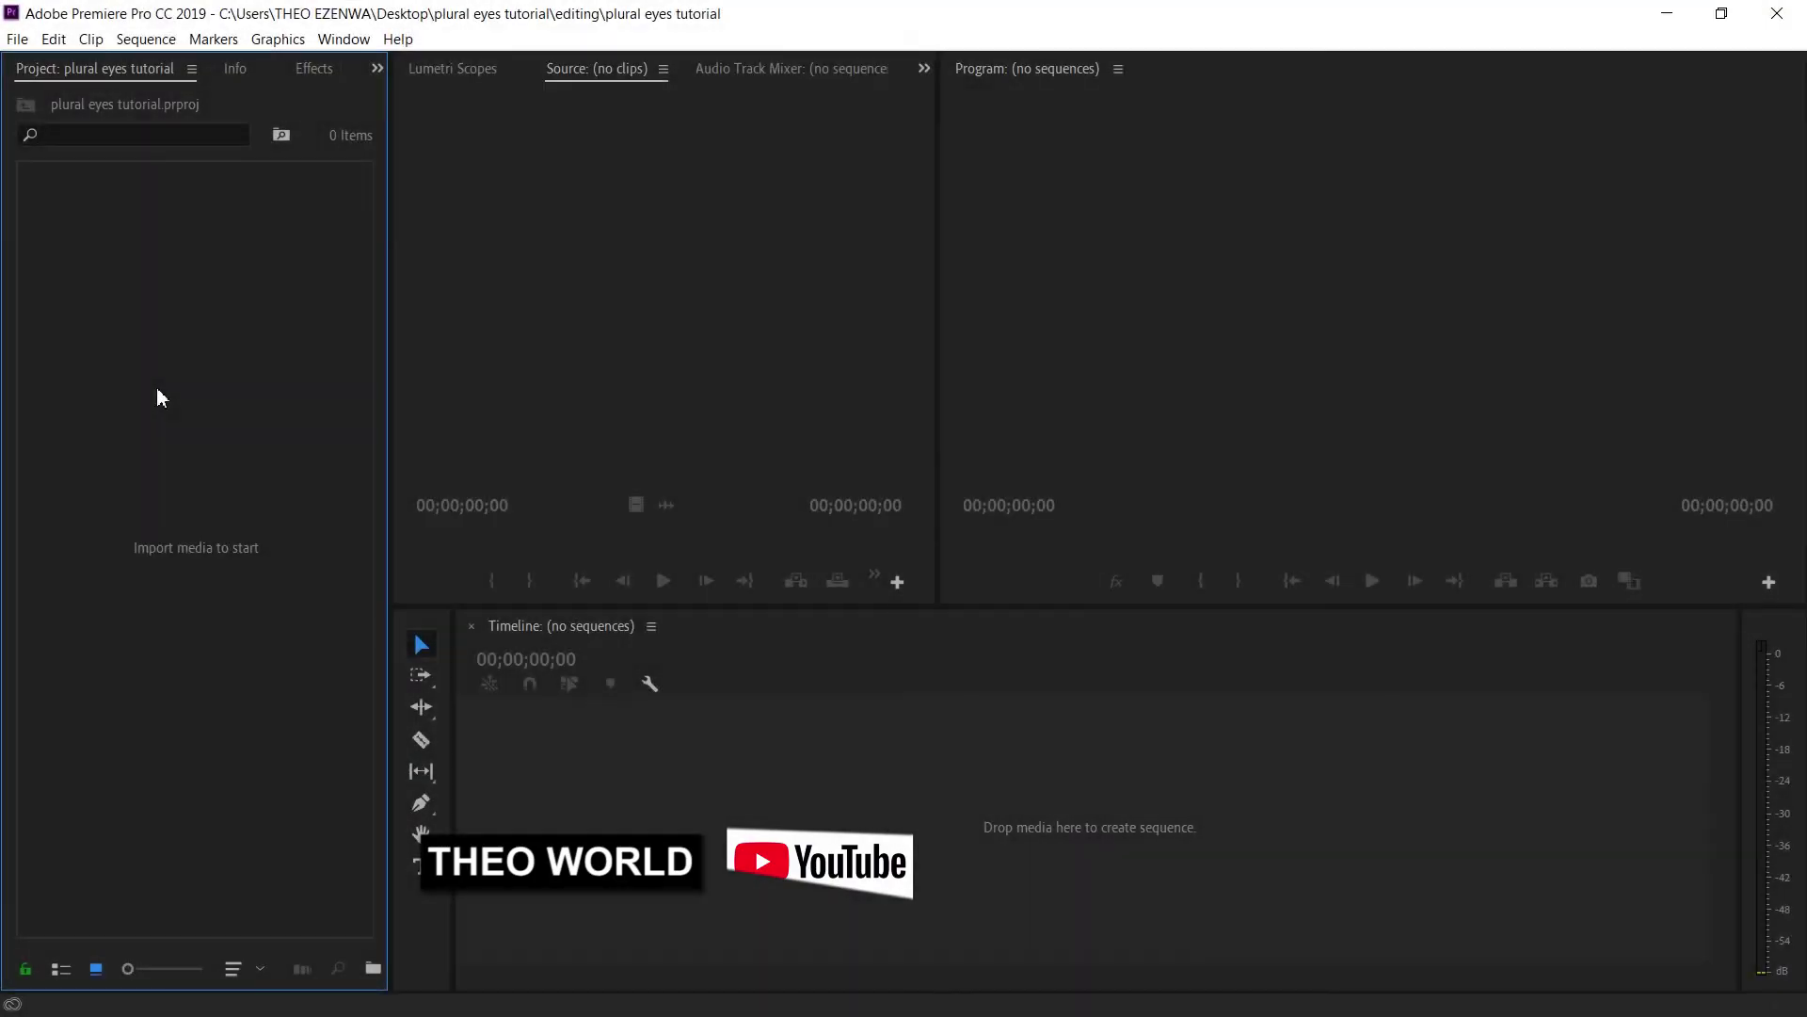
Open the Import dialog from the empty Project panel's context menu.
right_click(157, 388)
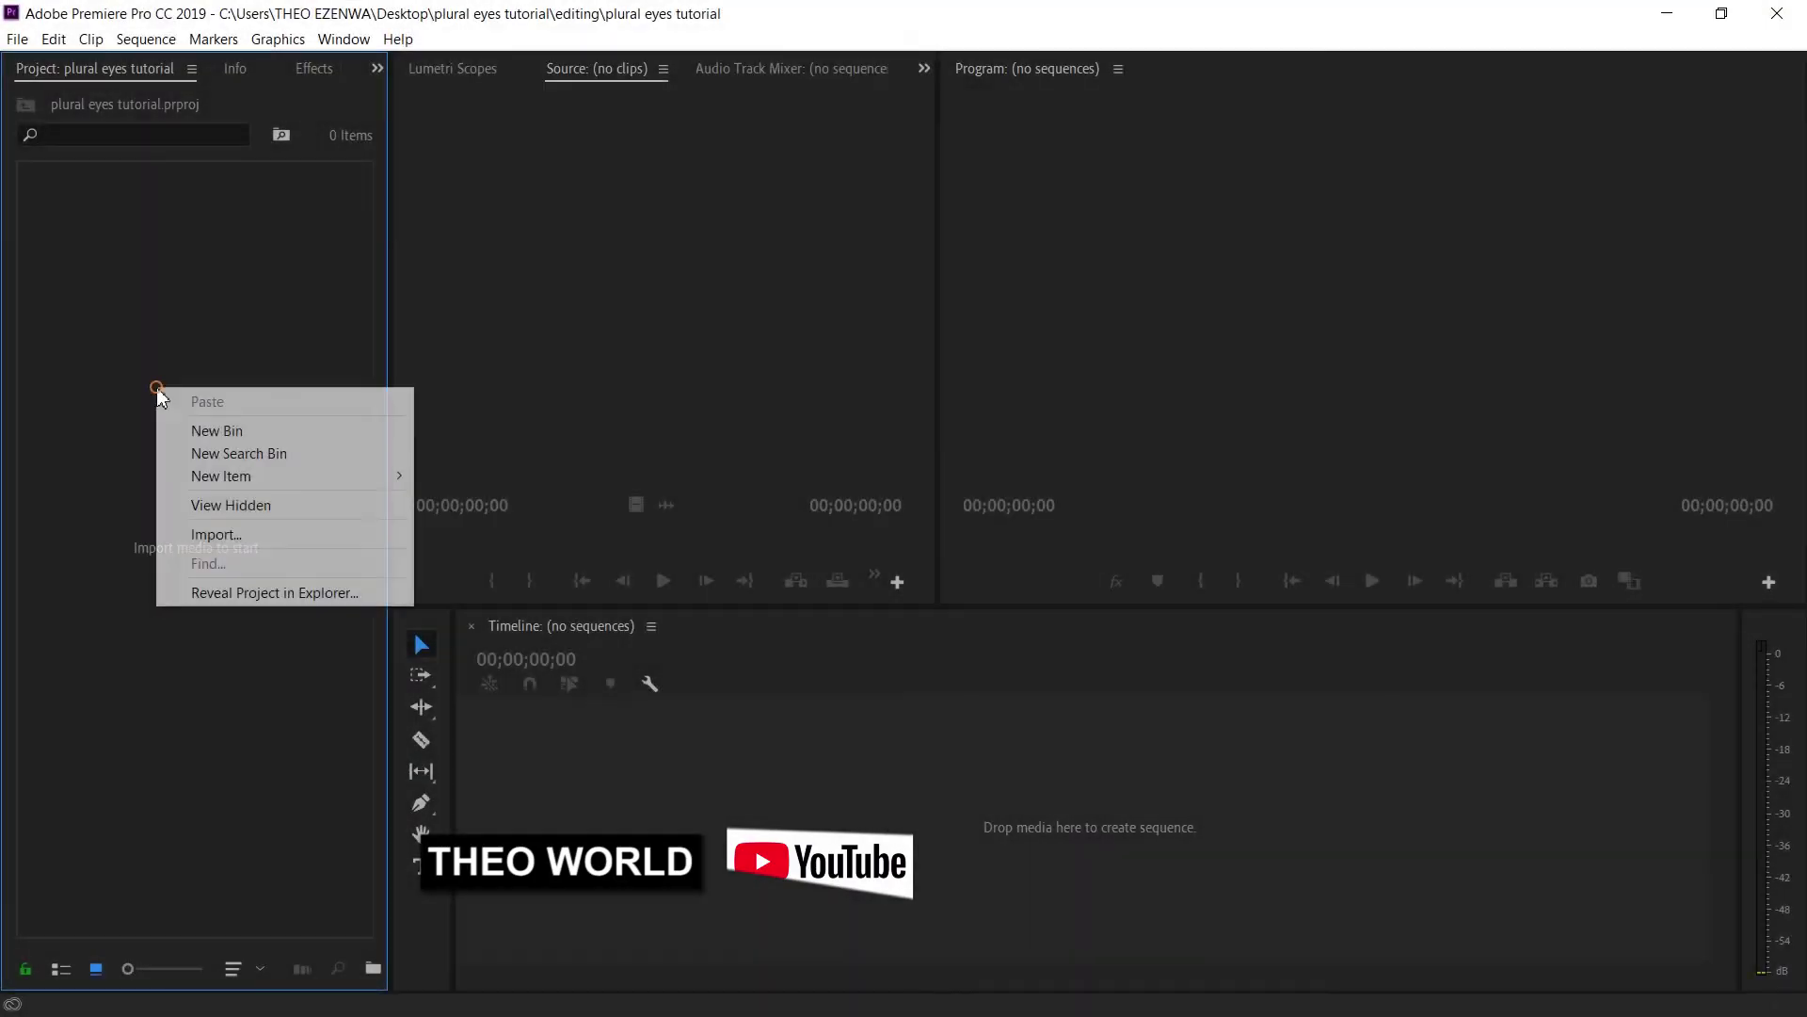
left_click(241, 530)
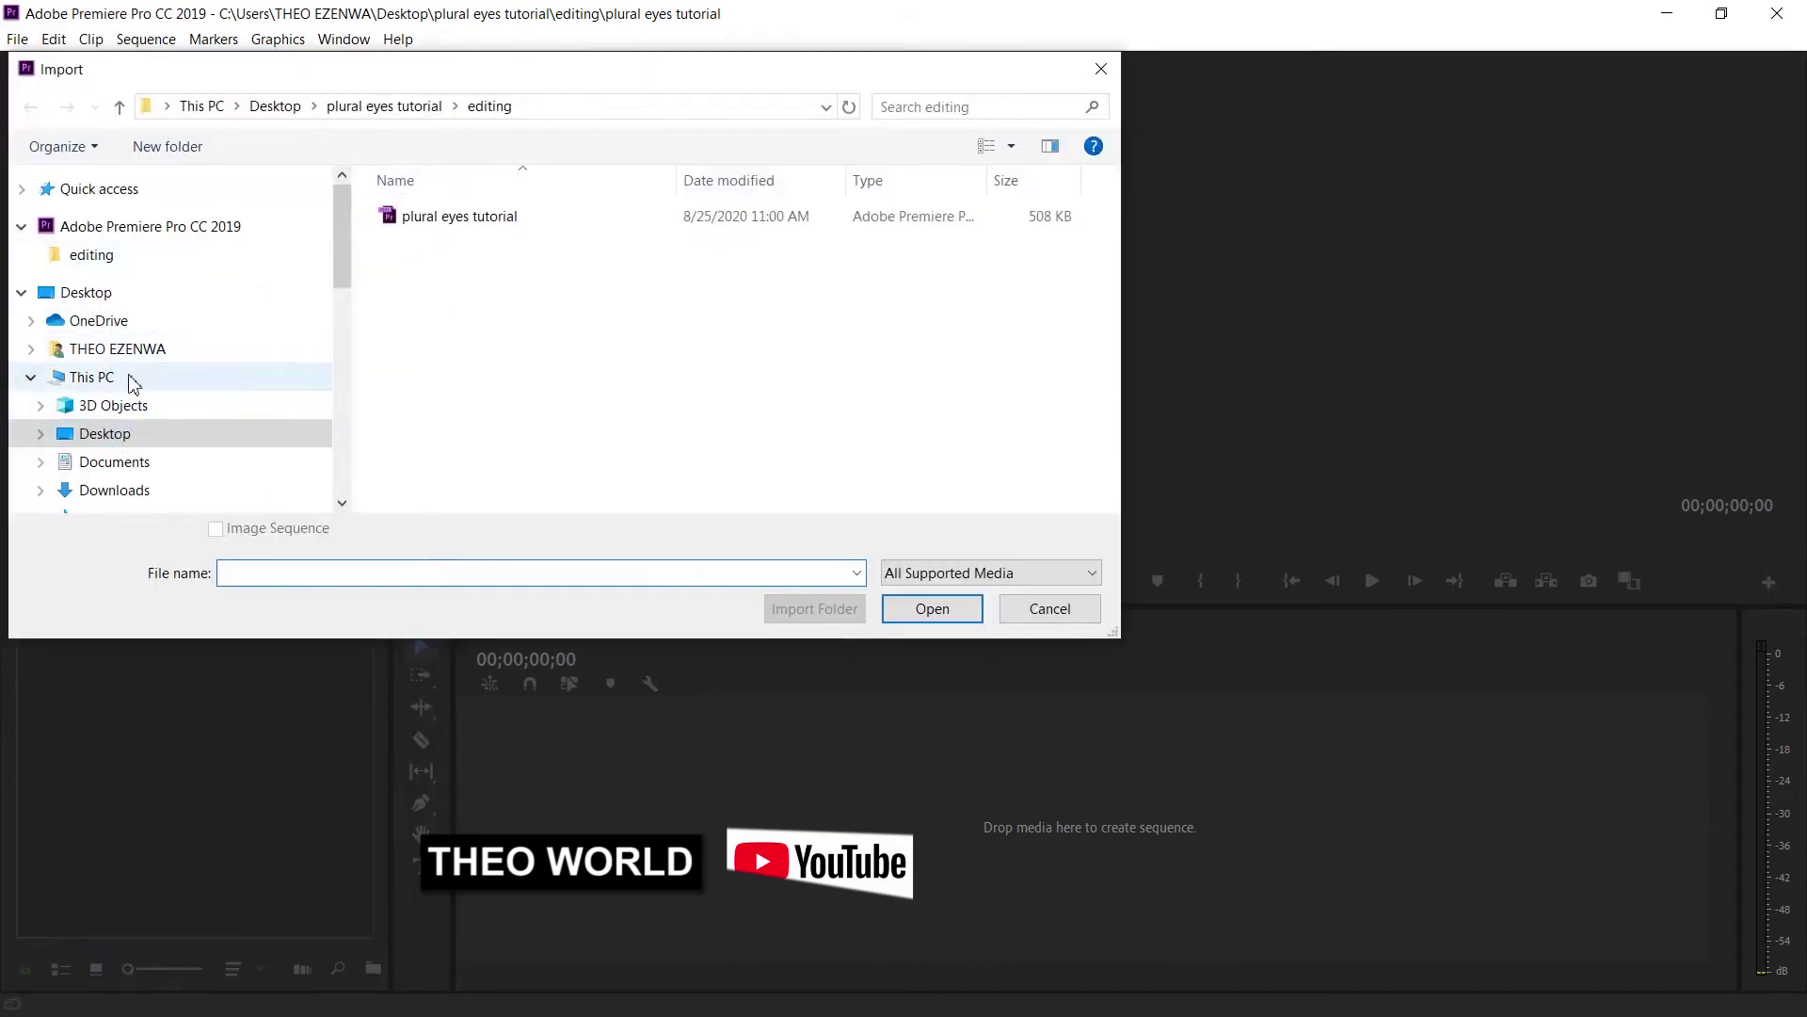
left_click(347, 399)
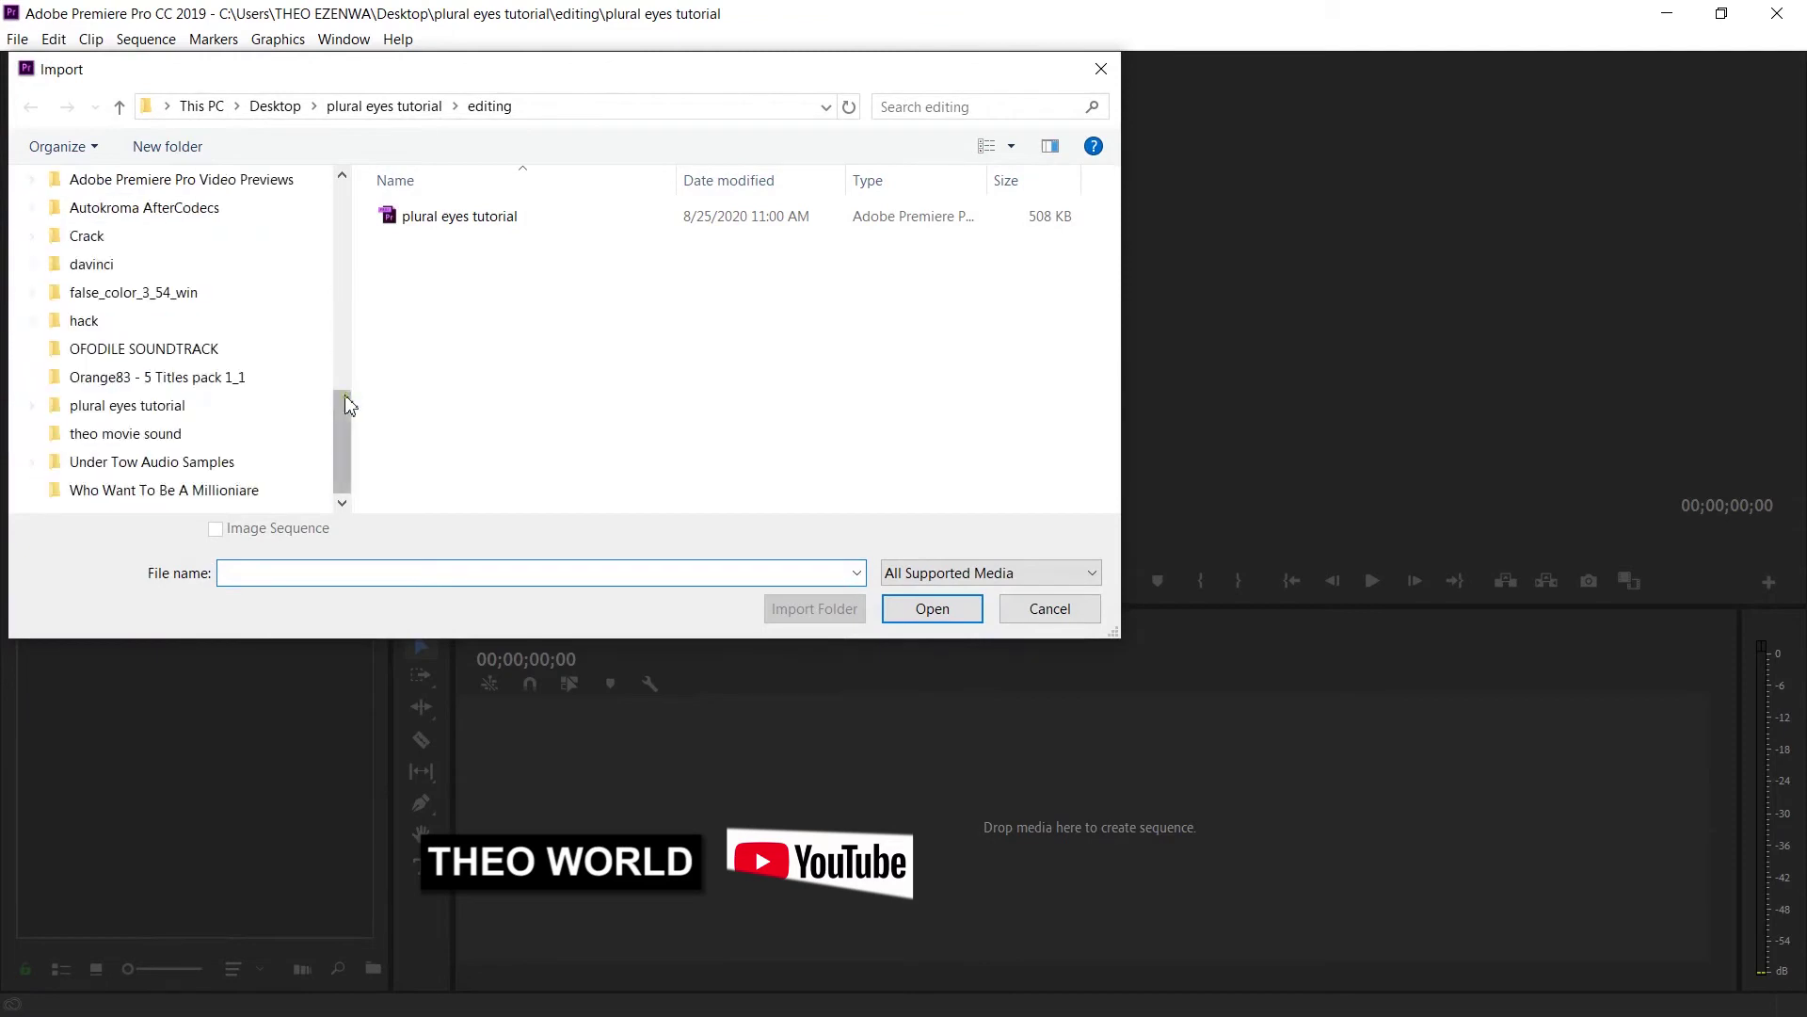
left_click(343, 176)
left_click(343, 176)
left_click(342, 176)
left_click(342, 176)
left_click(343, 176)
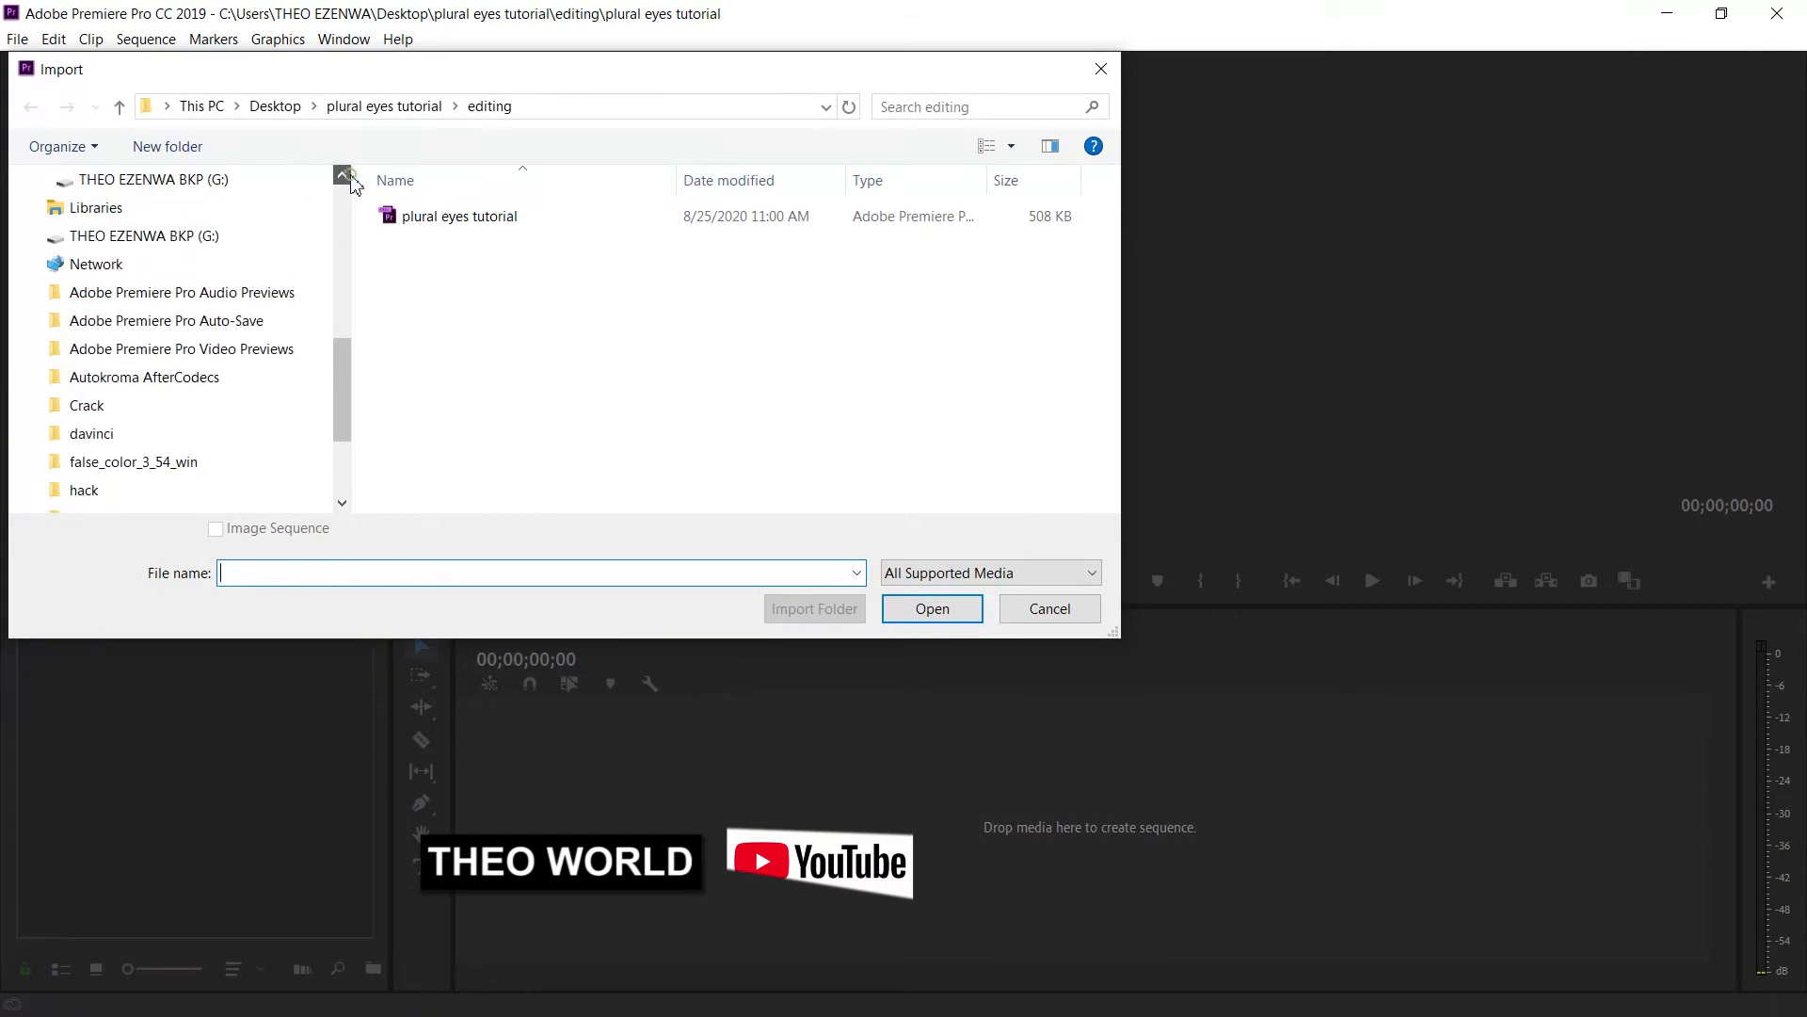
Browse to G:\BURIAL ARRANGEMENT\day 6 to import the PluralEyes XML.
left_click(181, 243)
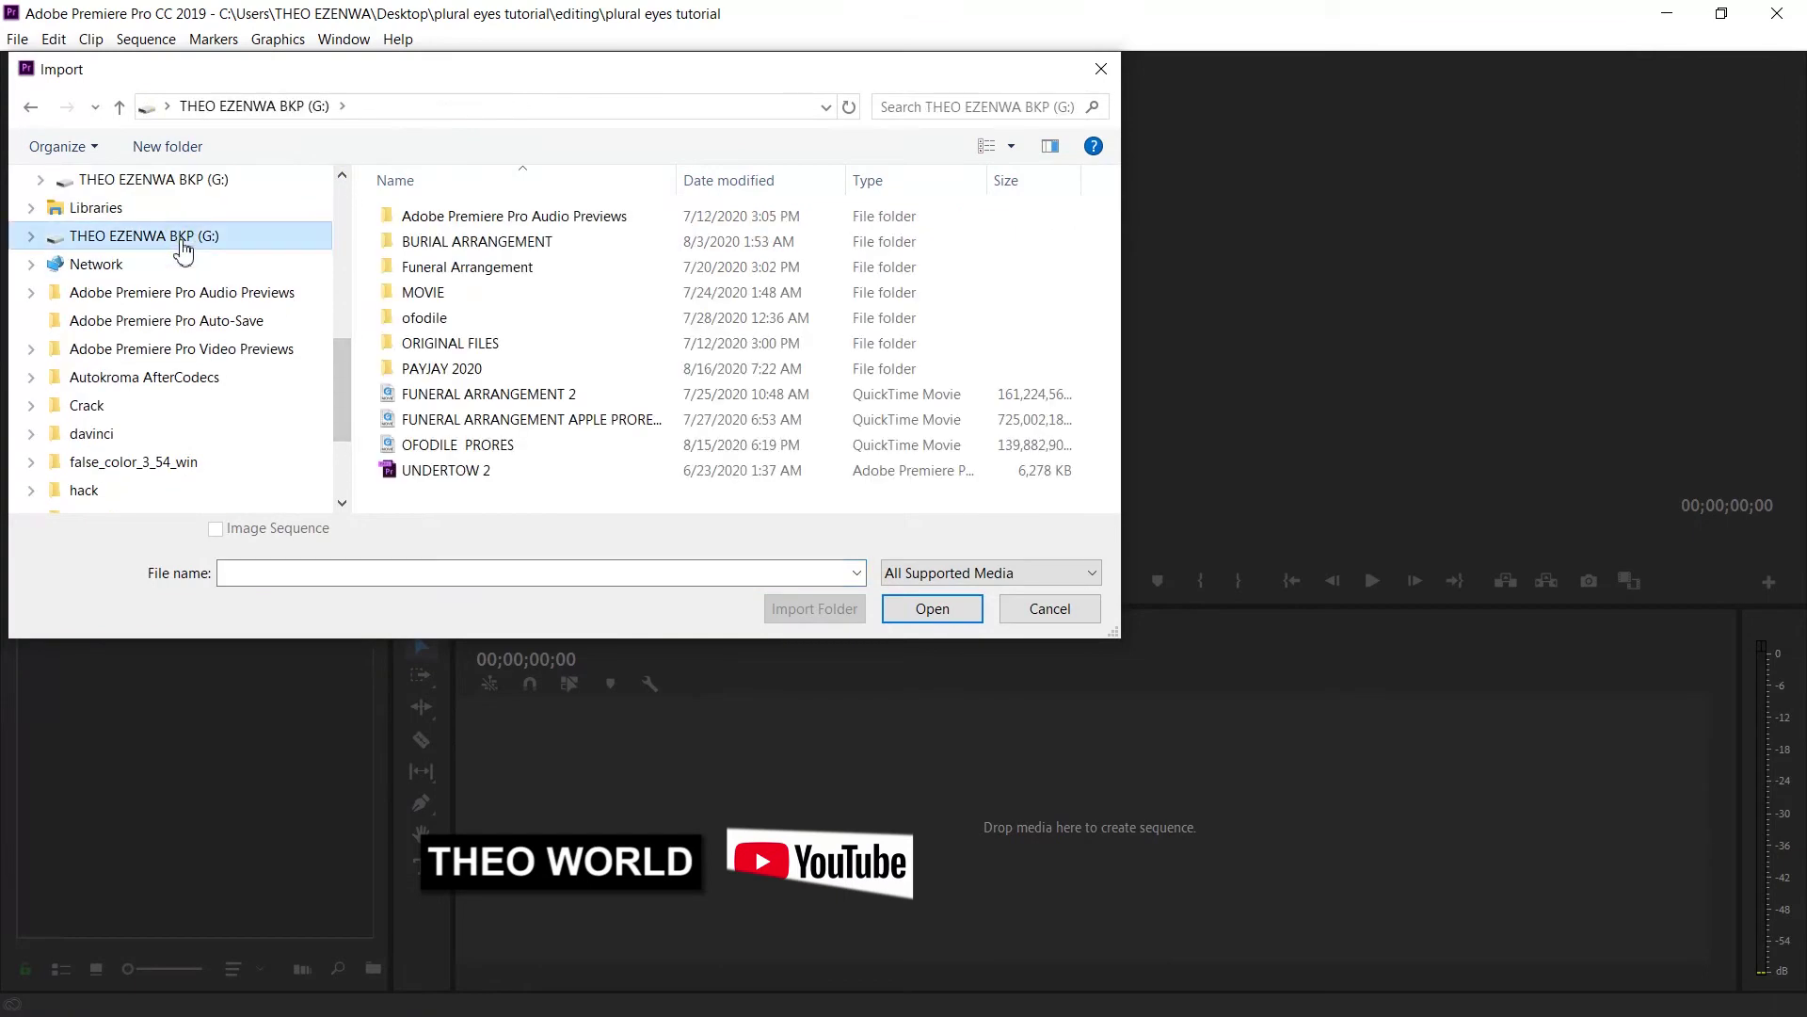
double_click(461, 246)
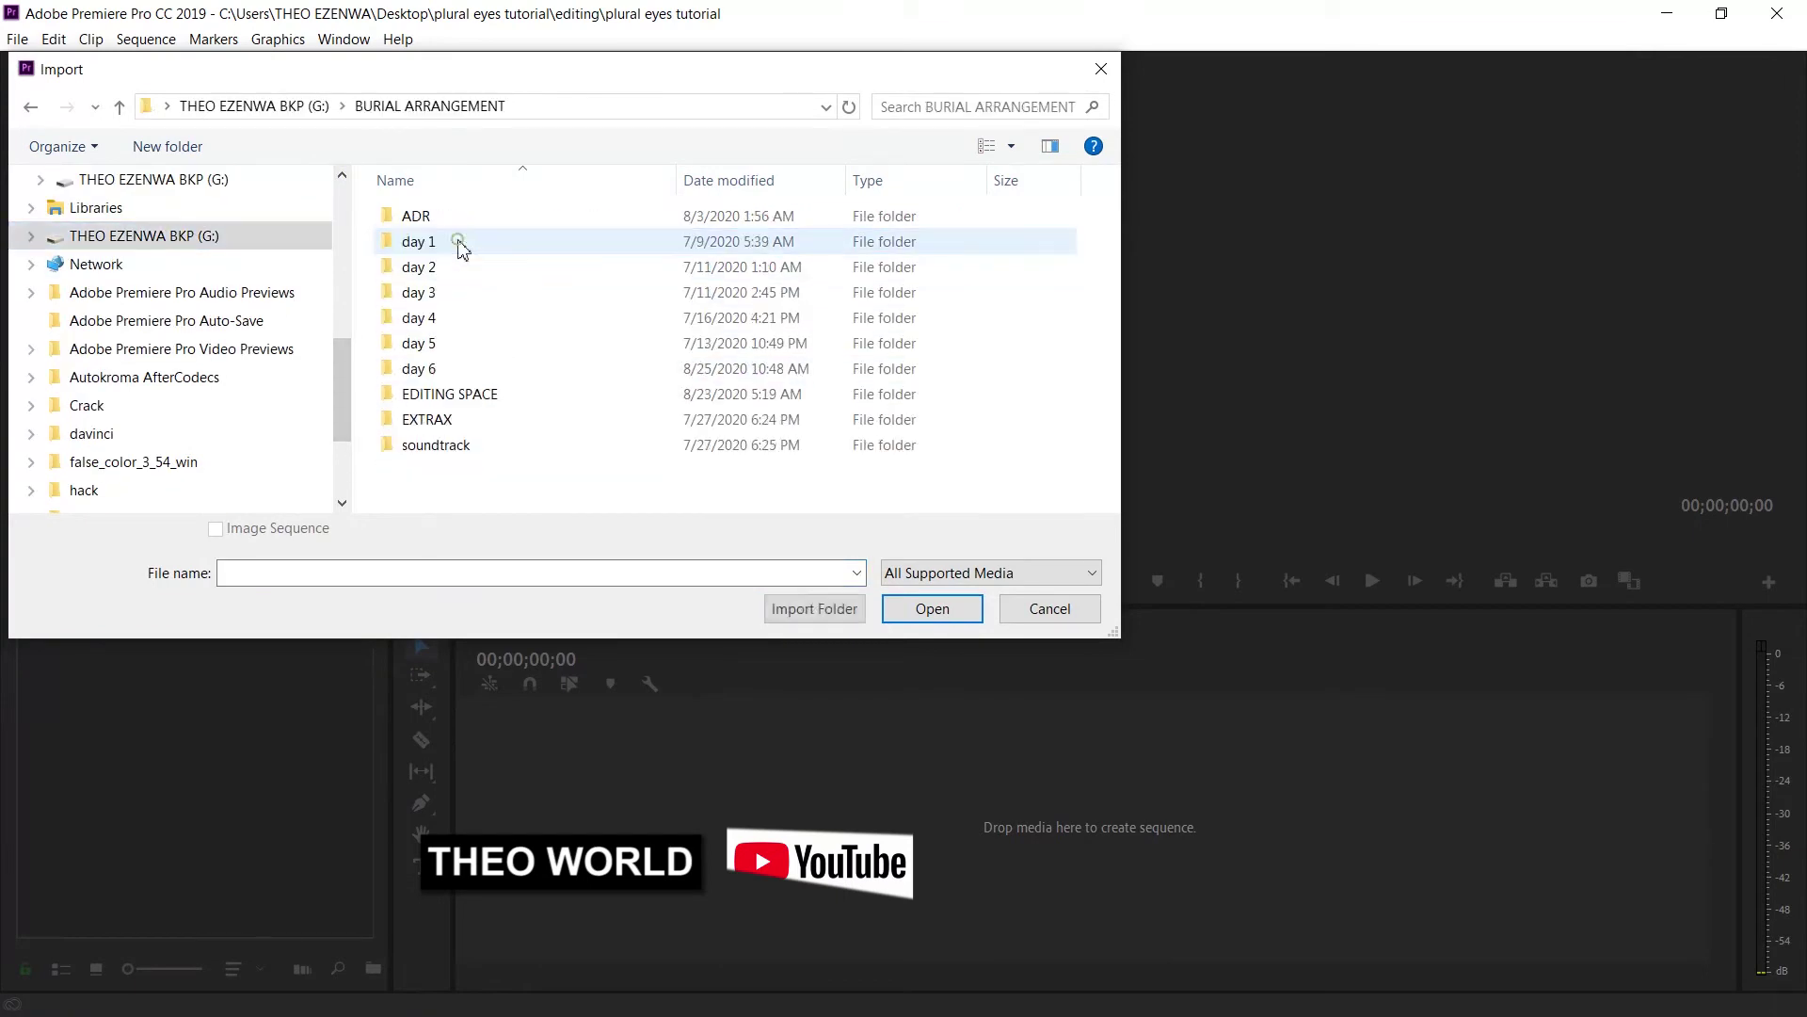
double_click(436, 369)
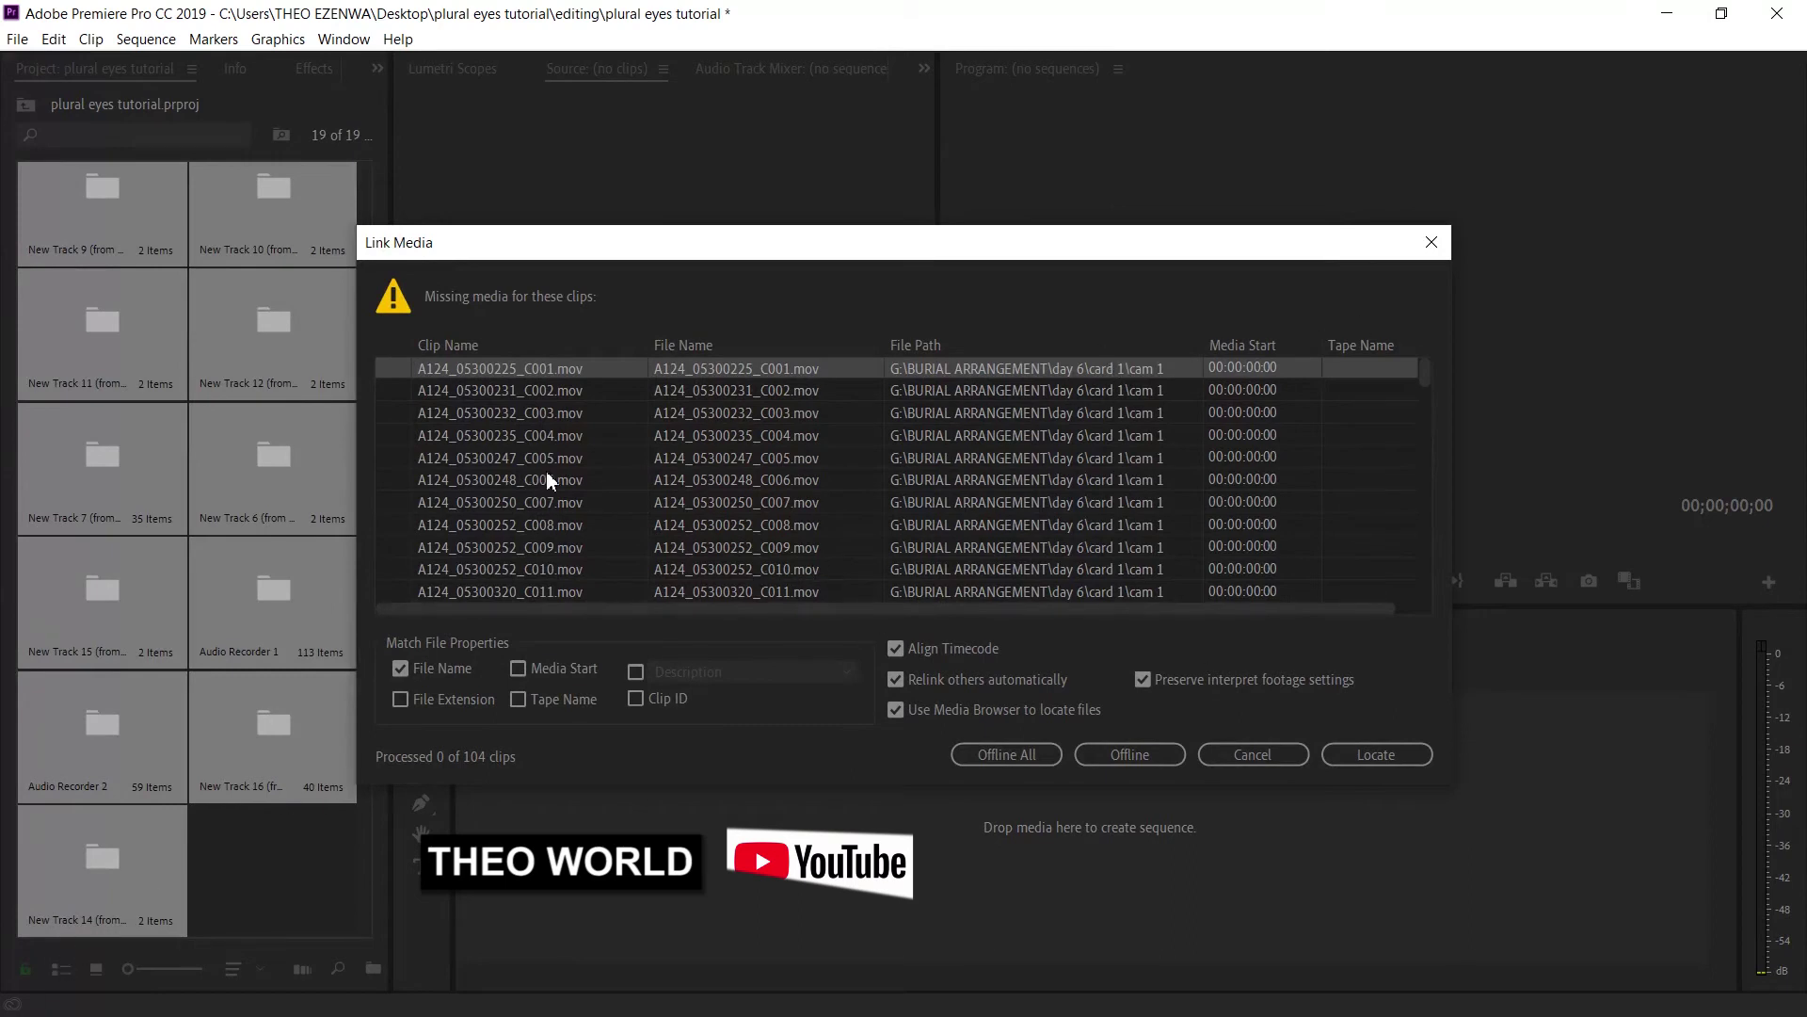
Relink the missing clips to A124_05300225_C001 in the cam 1 folder.
left_click(1399, 758)
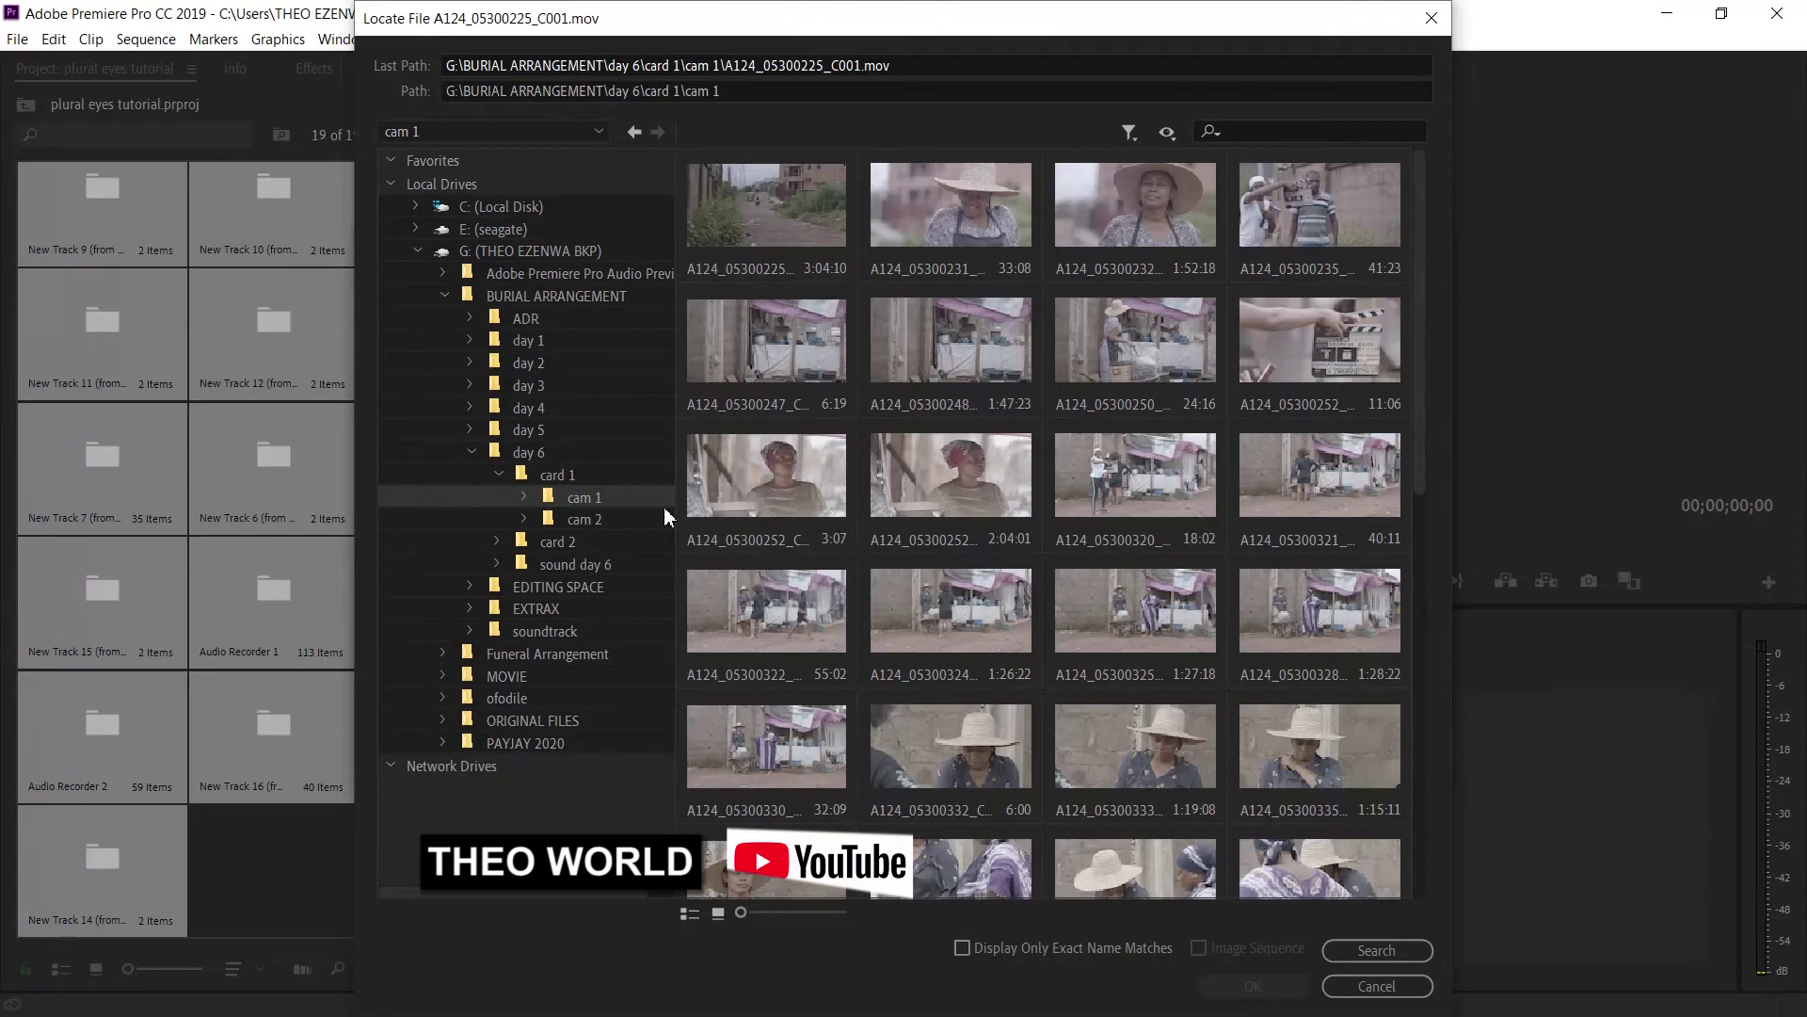
left_click(762, 218)
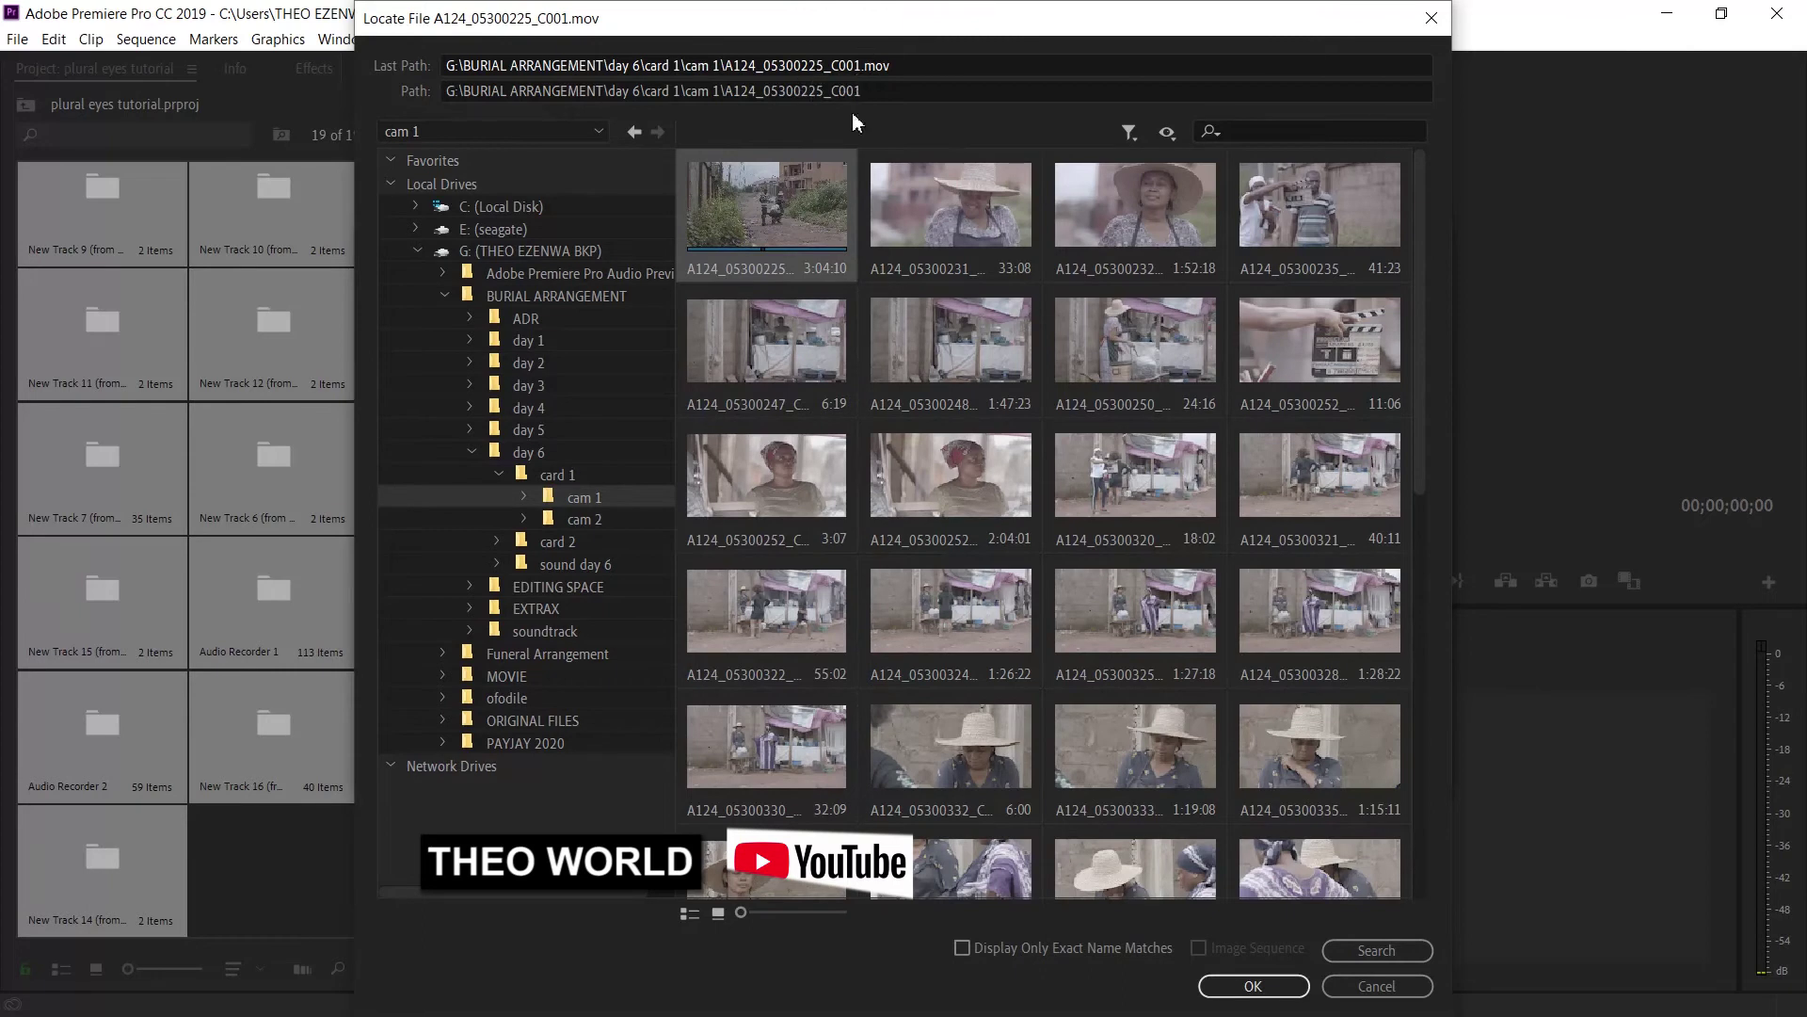
left_click(1271, 987)
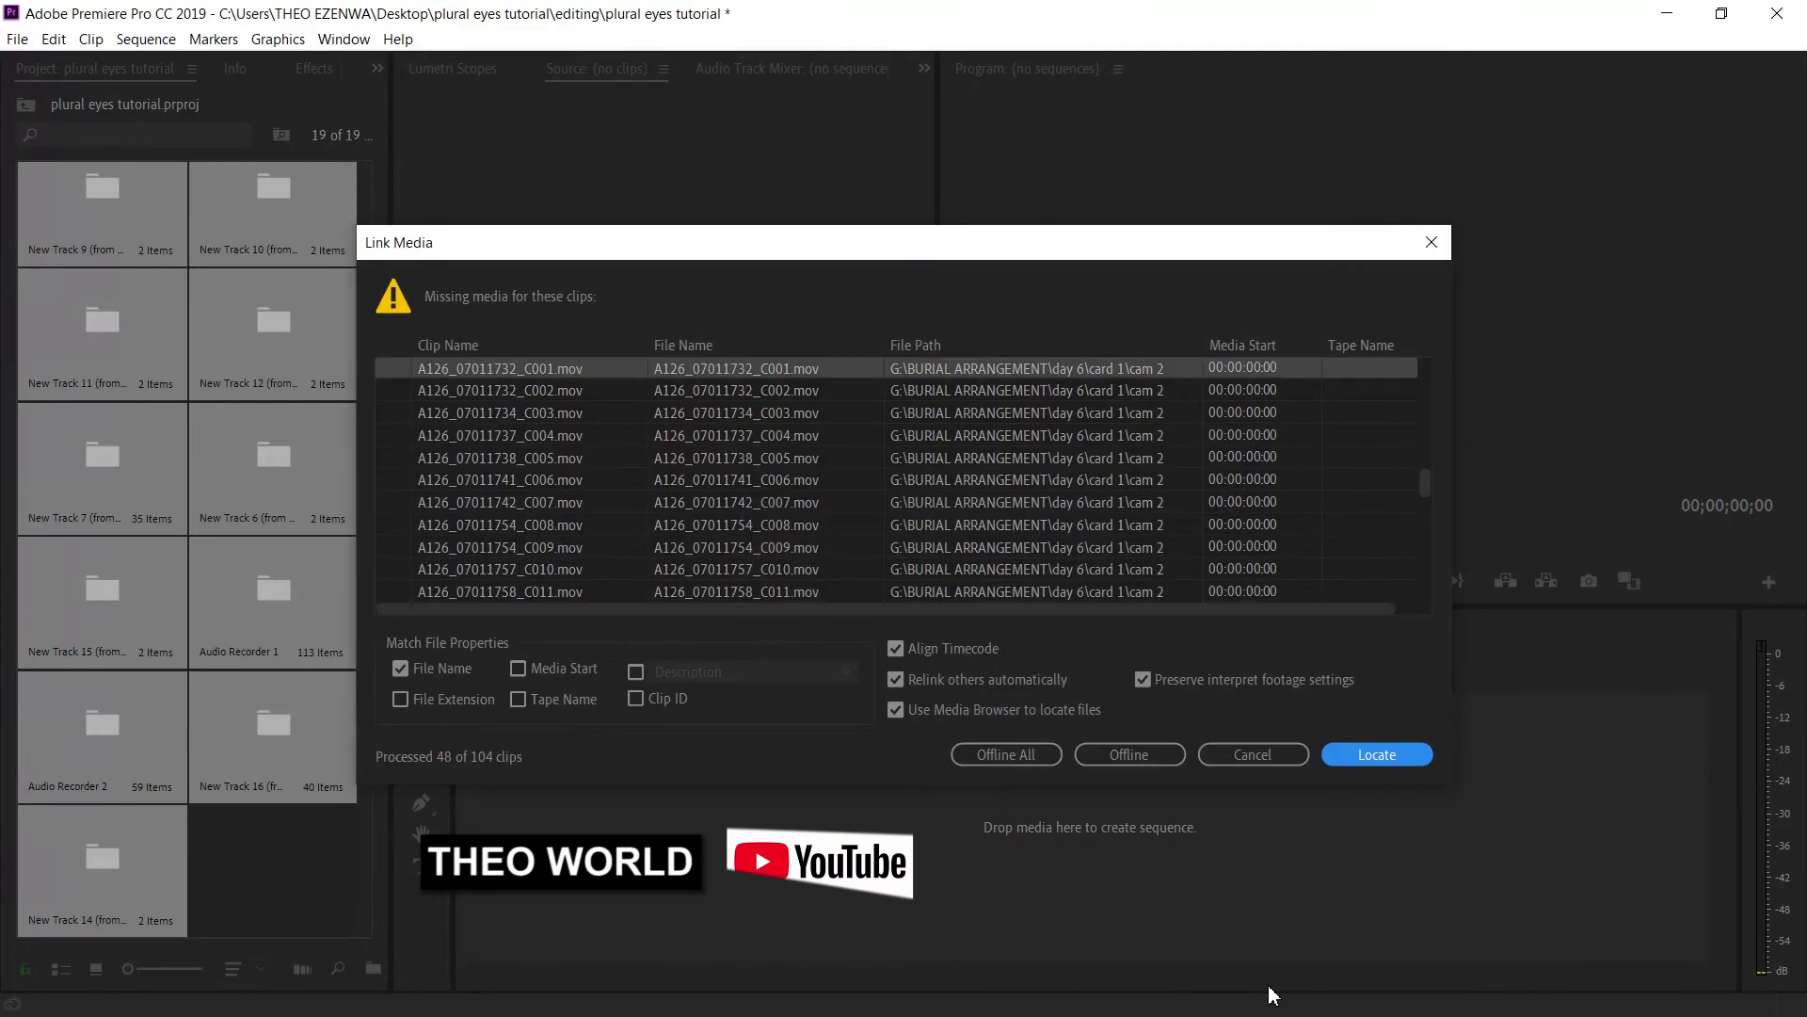
Relink the remaining clips to A126_07011732_C001 in the cam 2 folder.
left_click(1376, 754)
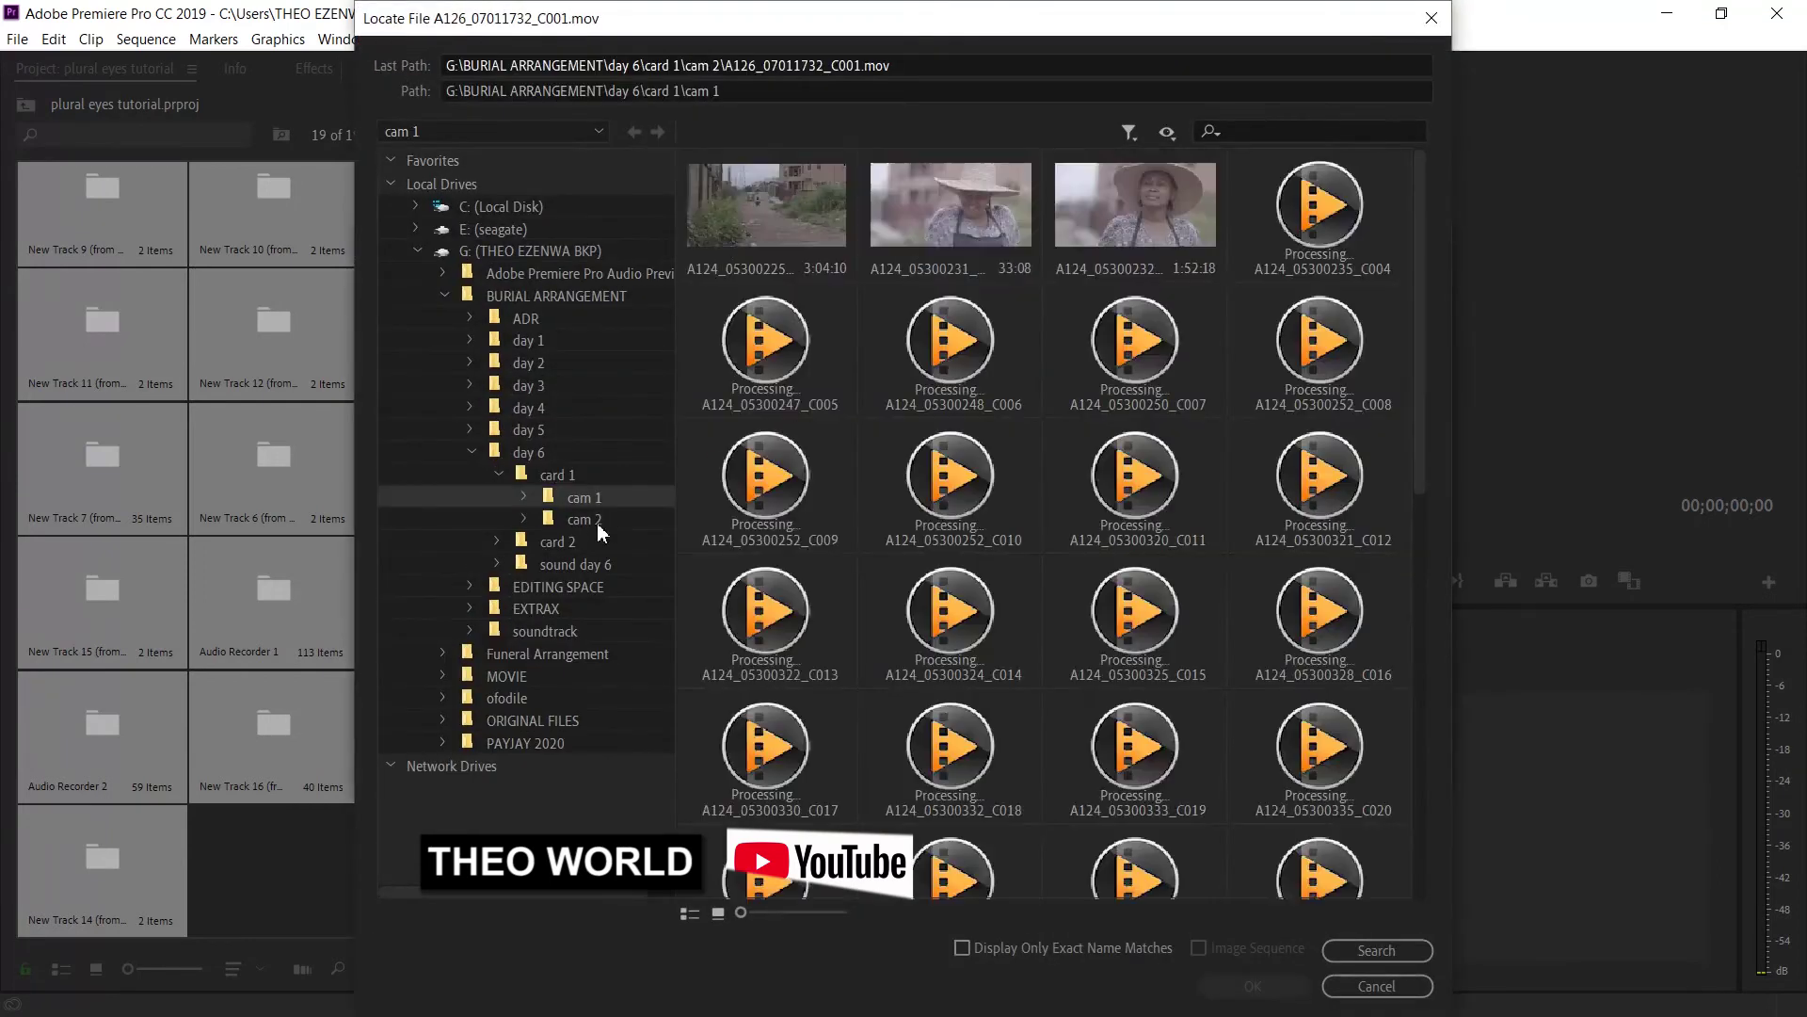
left_click(597, 525)
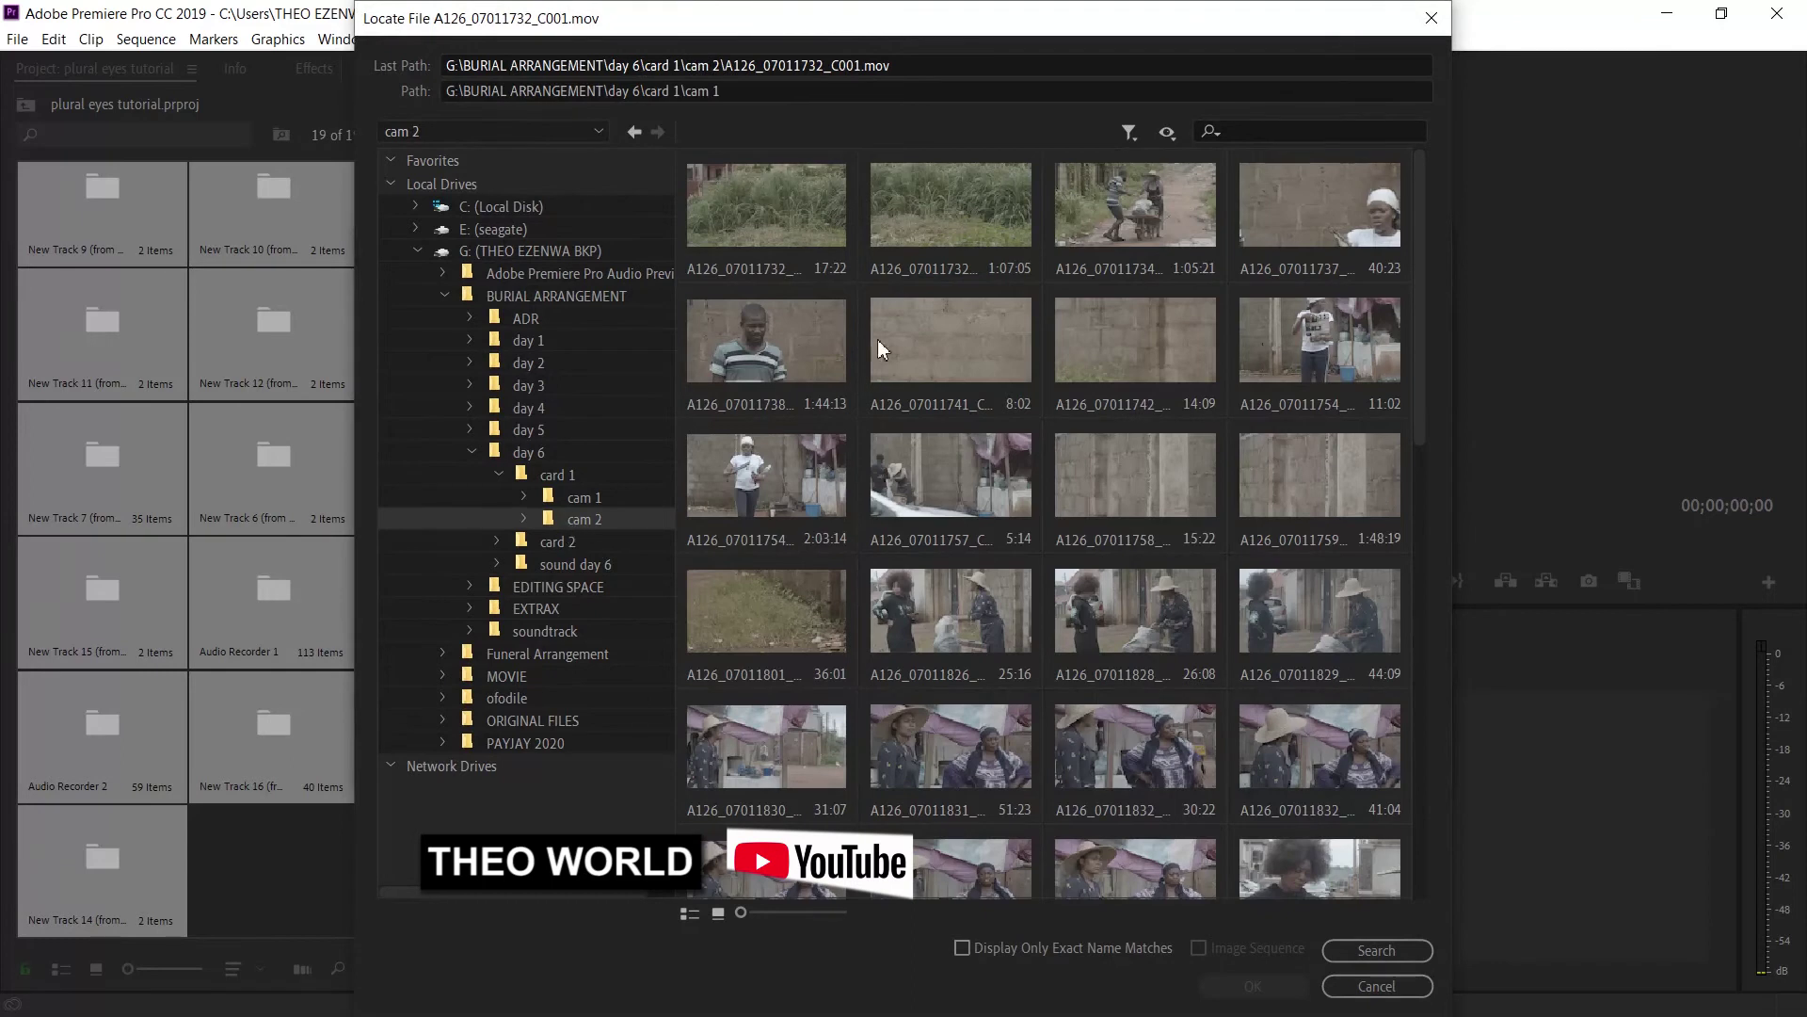
left_click(725, 213)
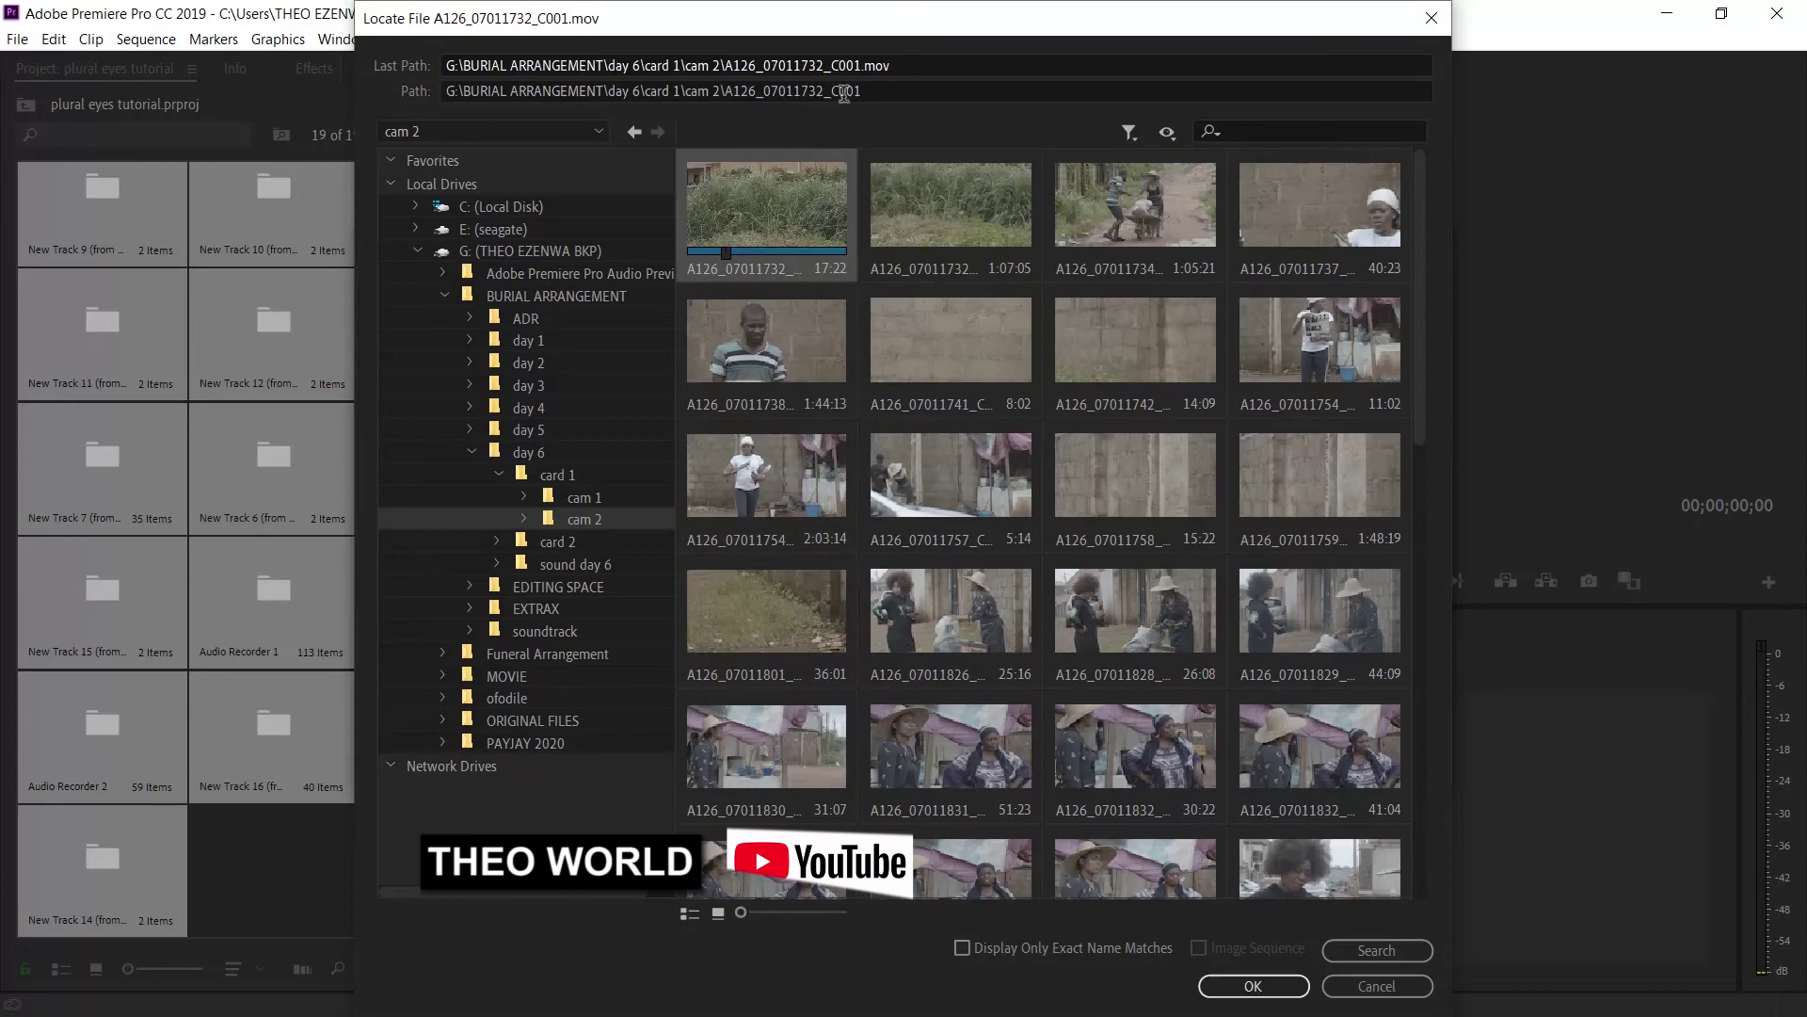
left_click(1271, 985)
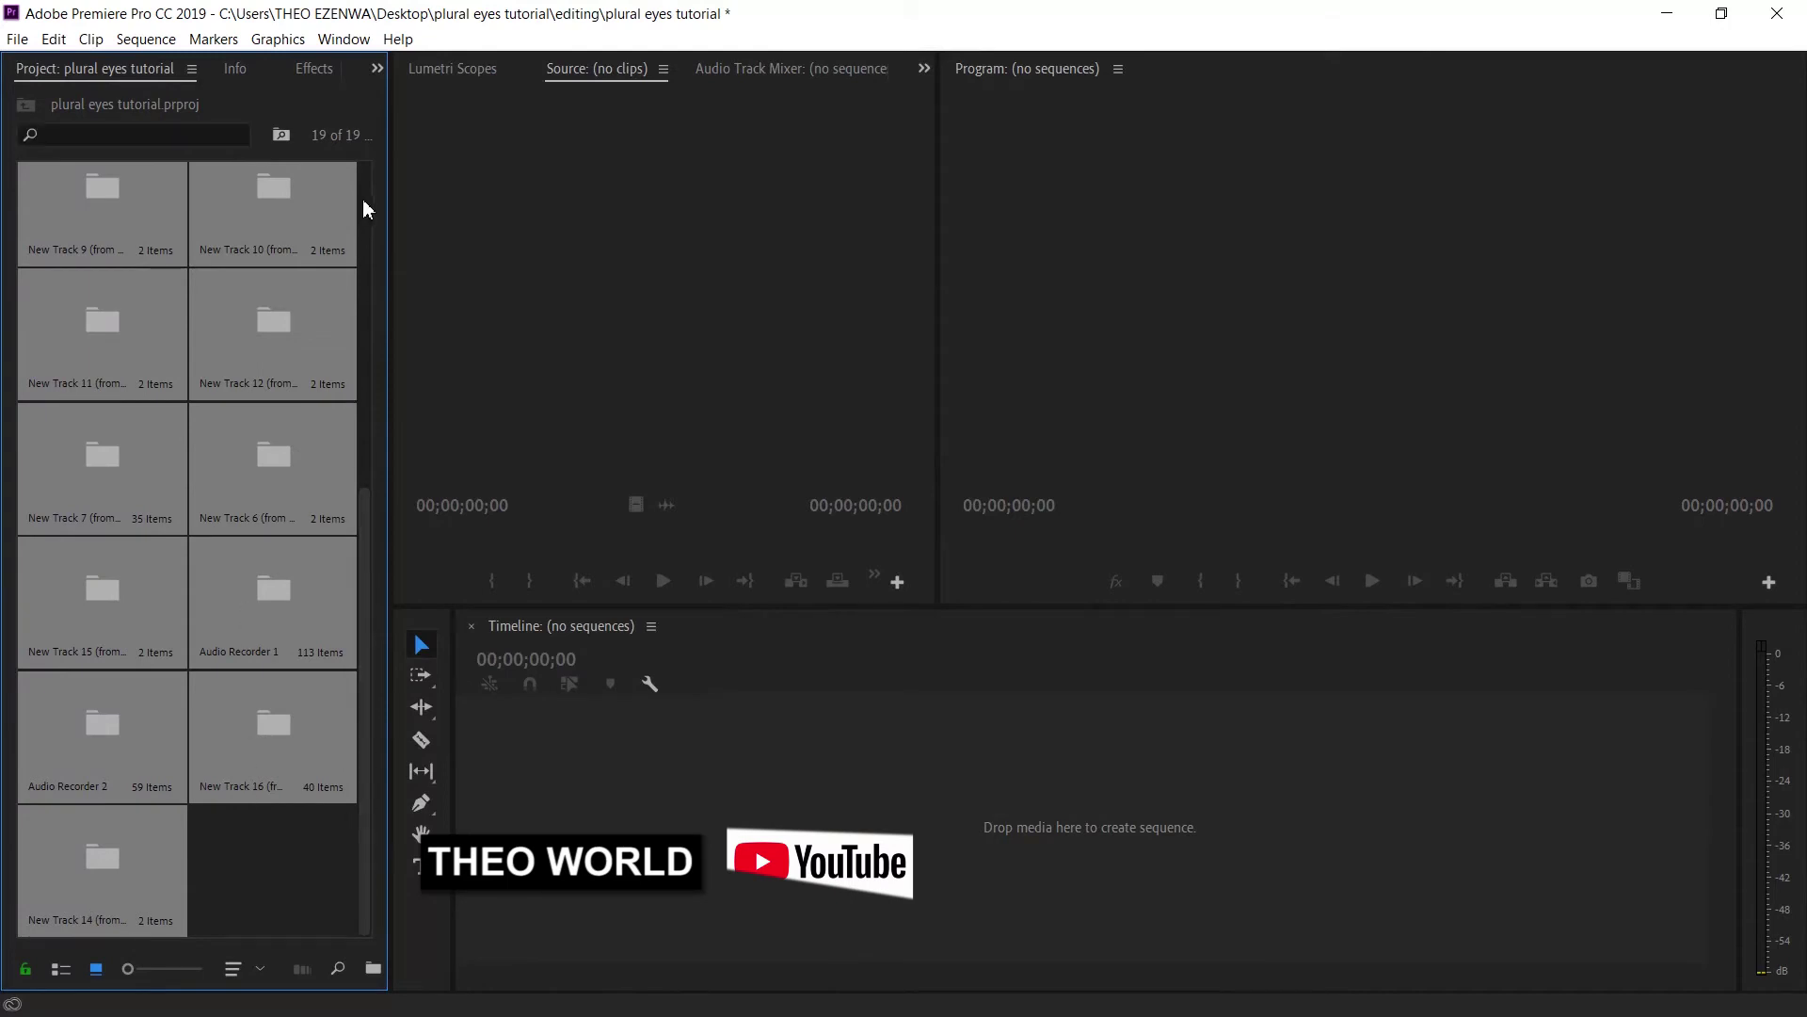
Rename the Synced Sequence in the Project panel to 'day 6'.
scroll(365, 205, "up", 5)
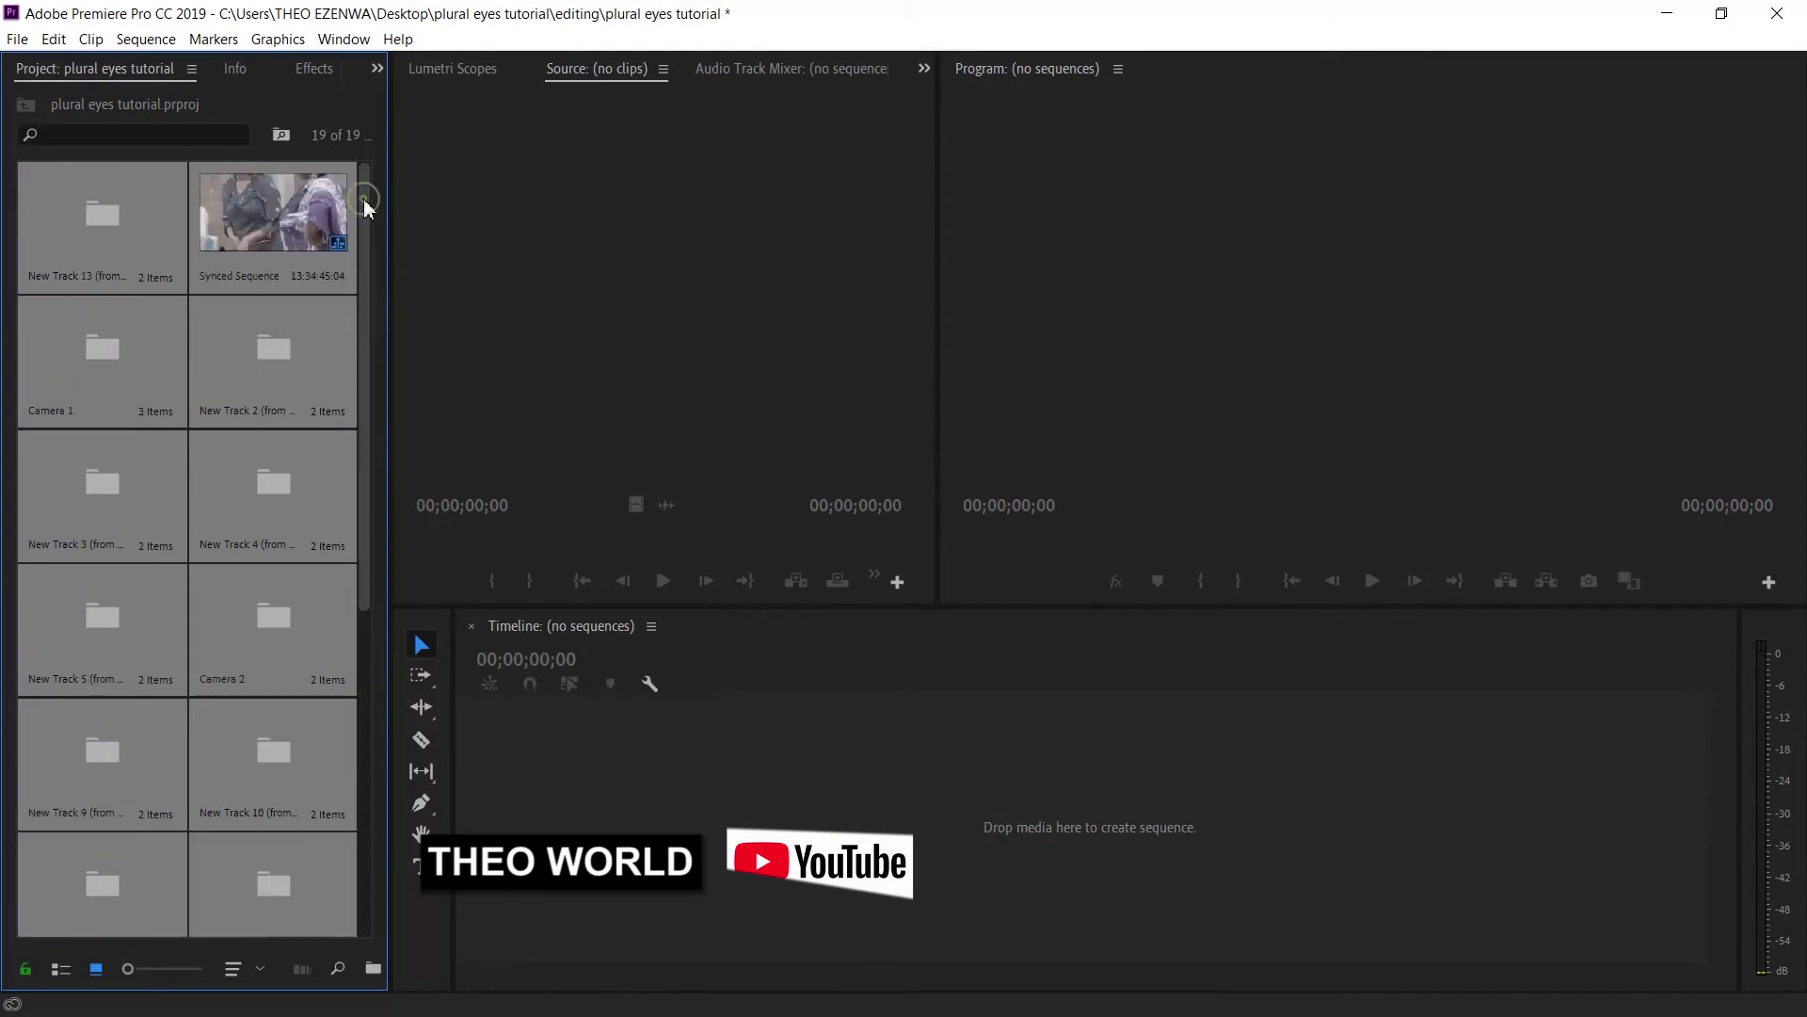
left_click(260, 196)
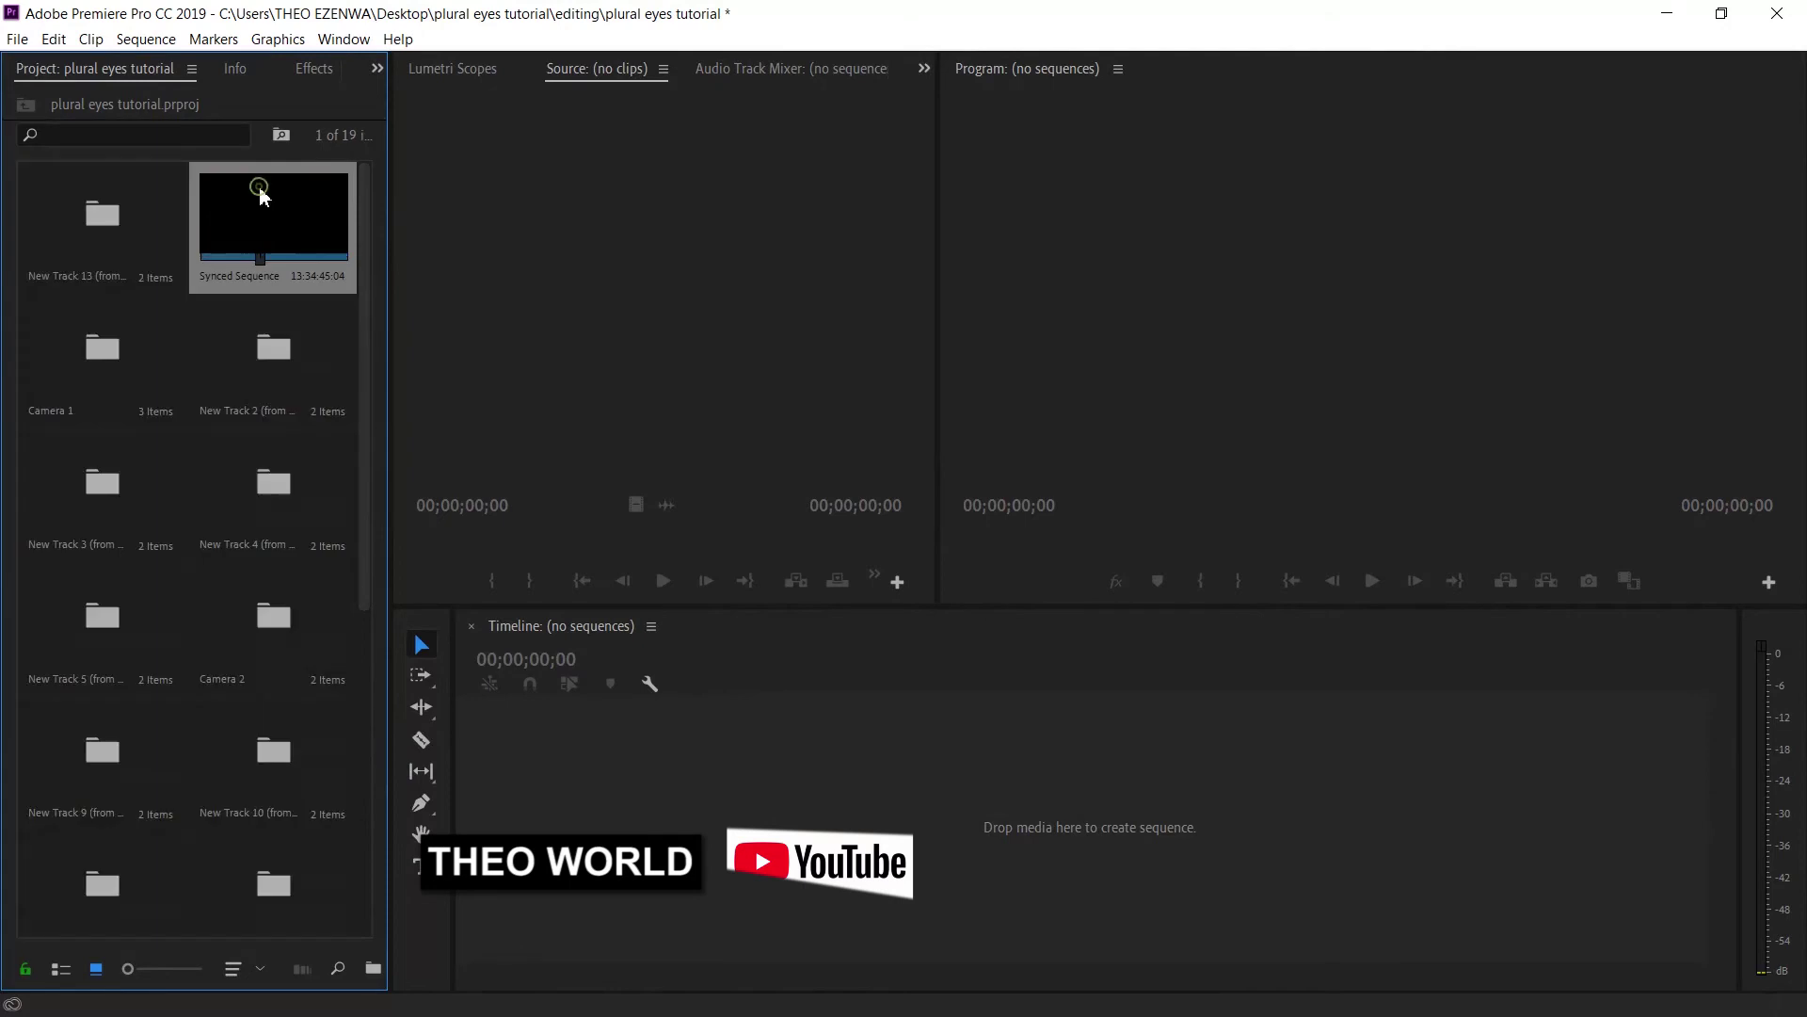
right_click(238, 275)
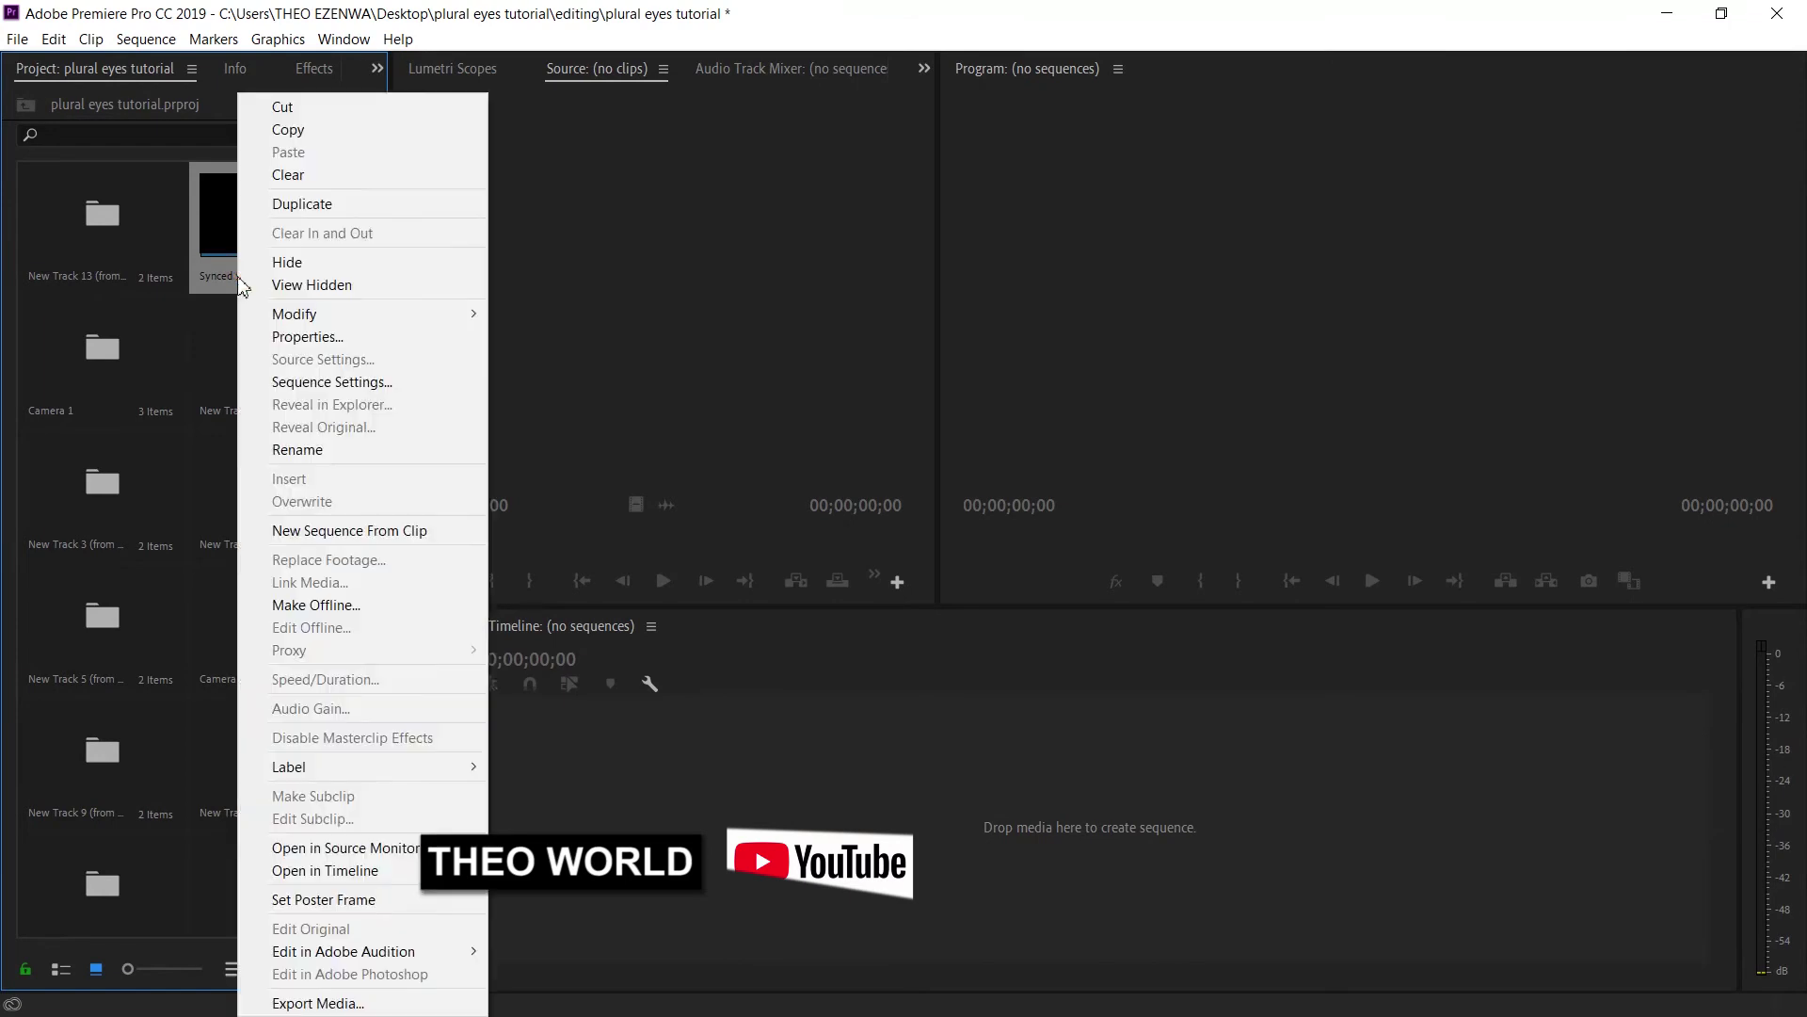
left_click(318, 456)
type("day 6")
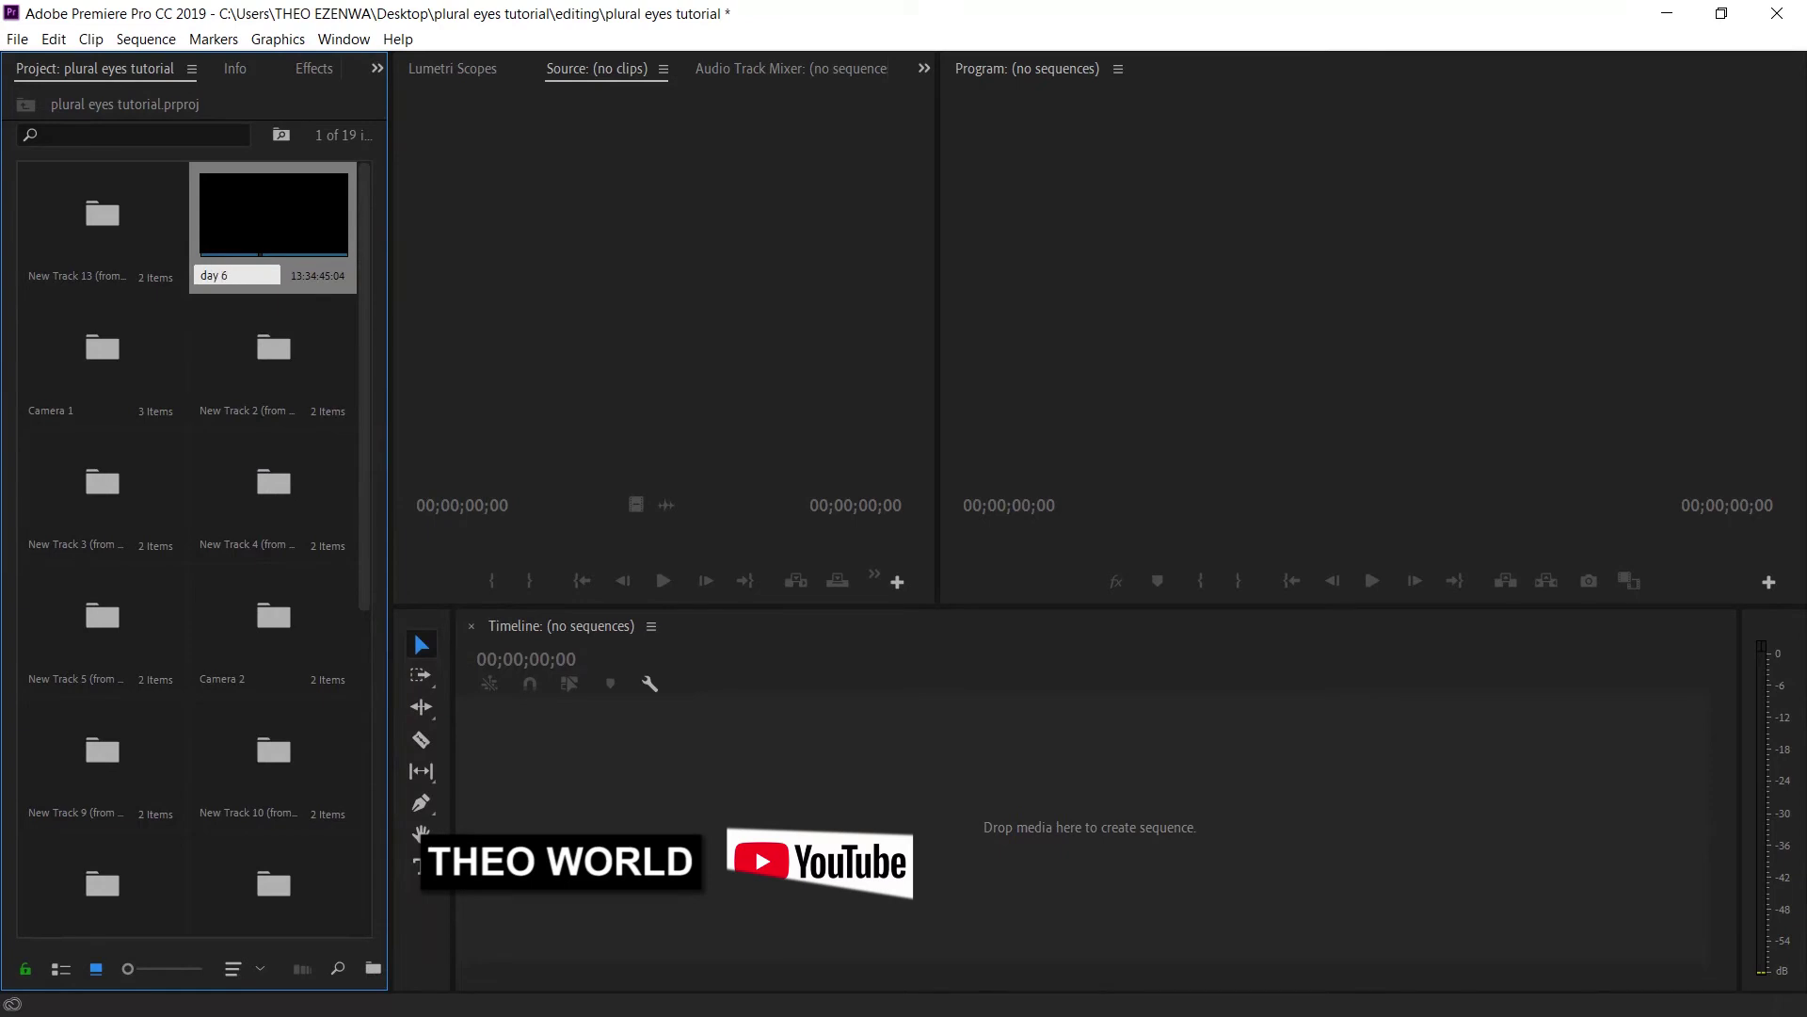
Open the day 6 sequence, zoom the timeline out and scrub the opening seconds.
double_click(258, 216)
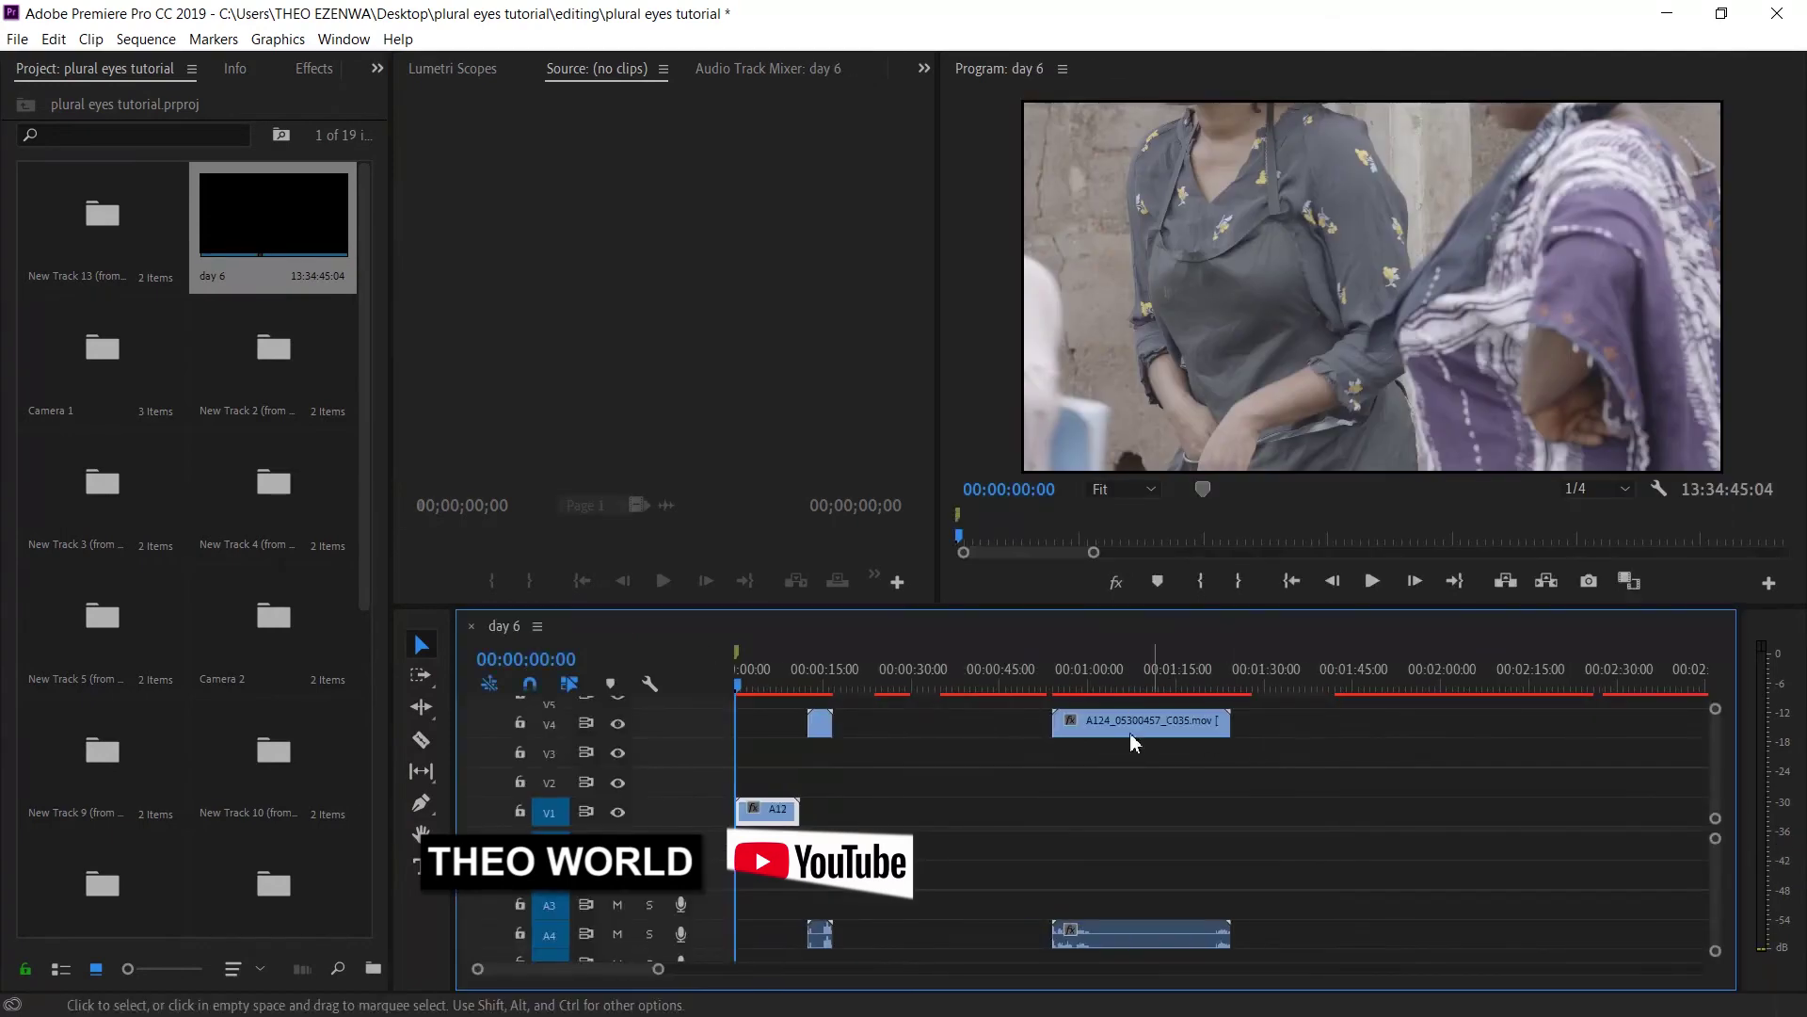
left_click_drag(658, 970, 1805, 798)
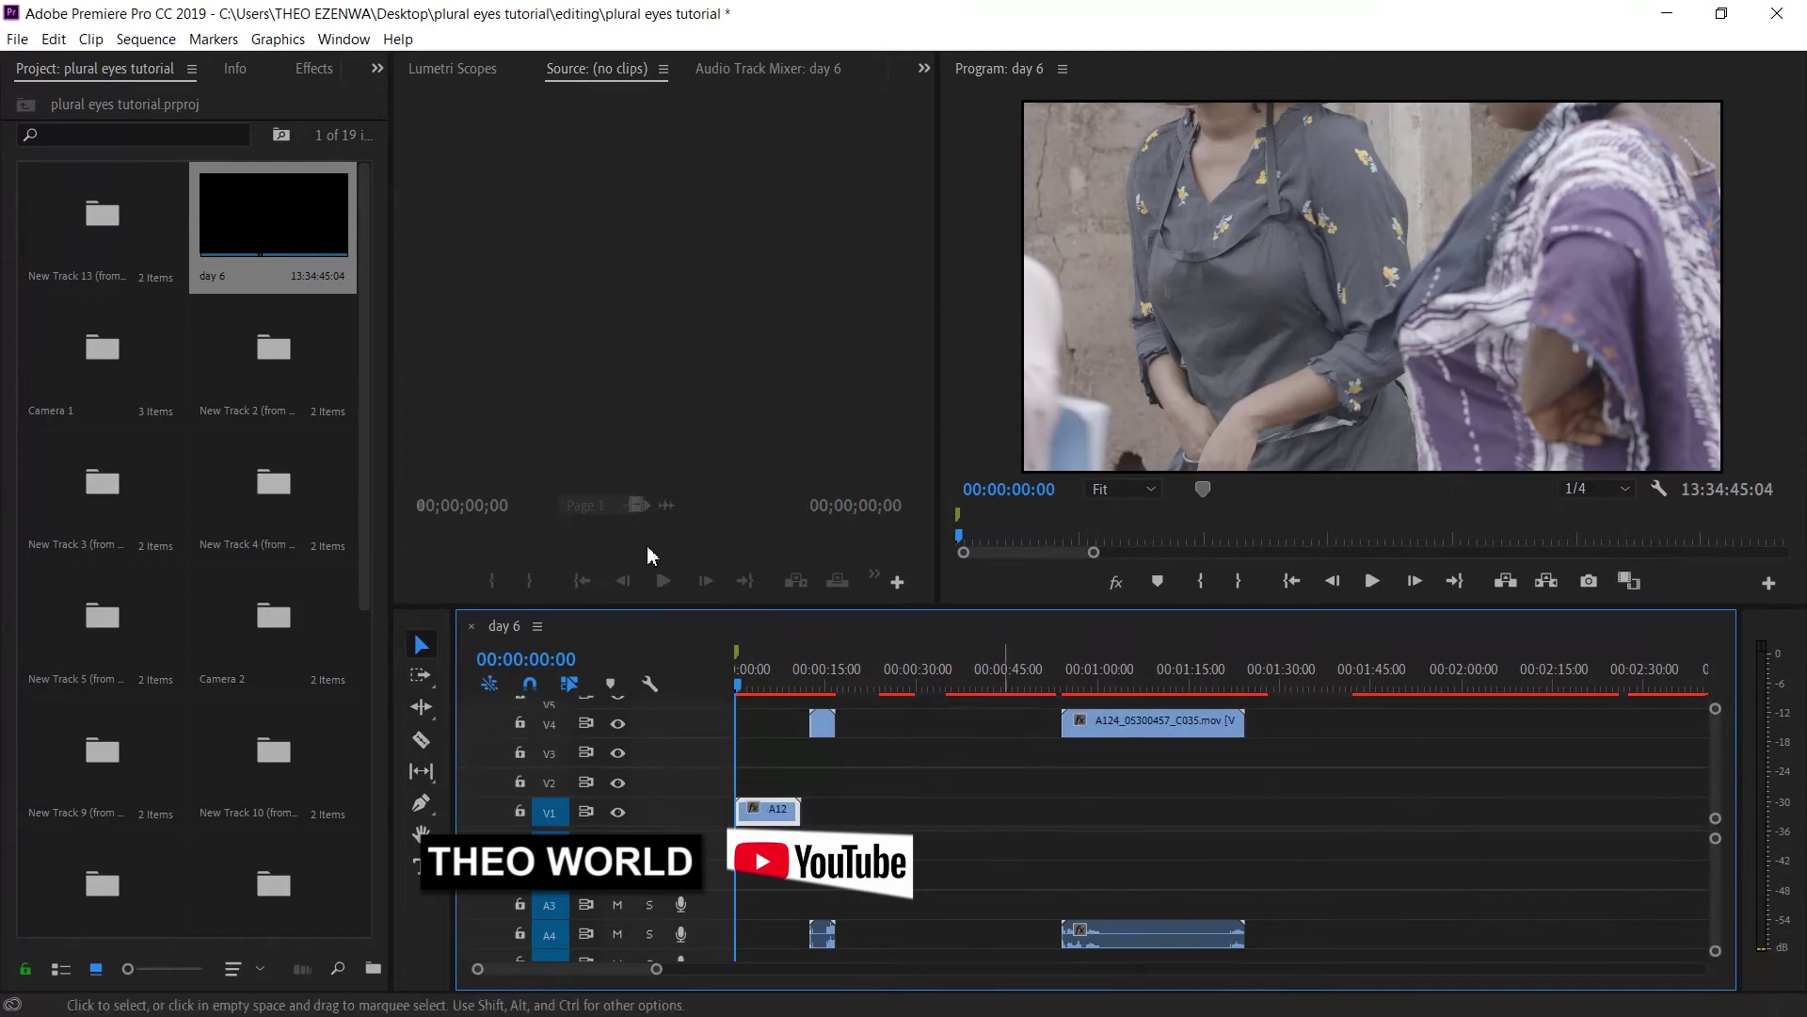
left_click_drag(748, 686, 1224, 682)
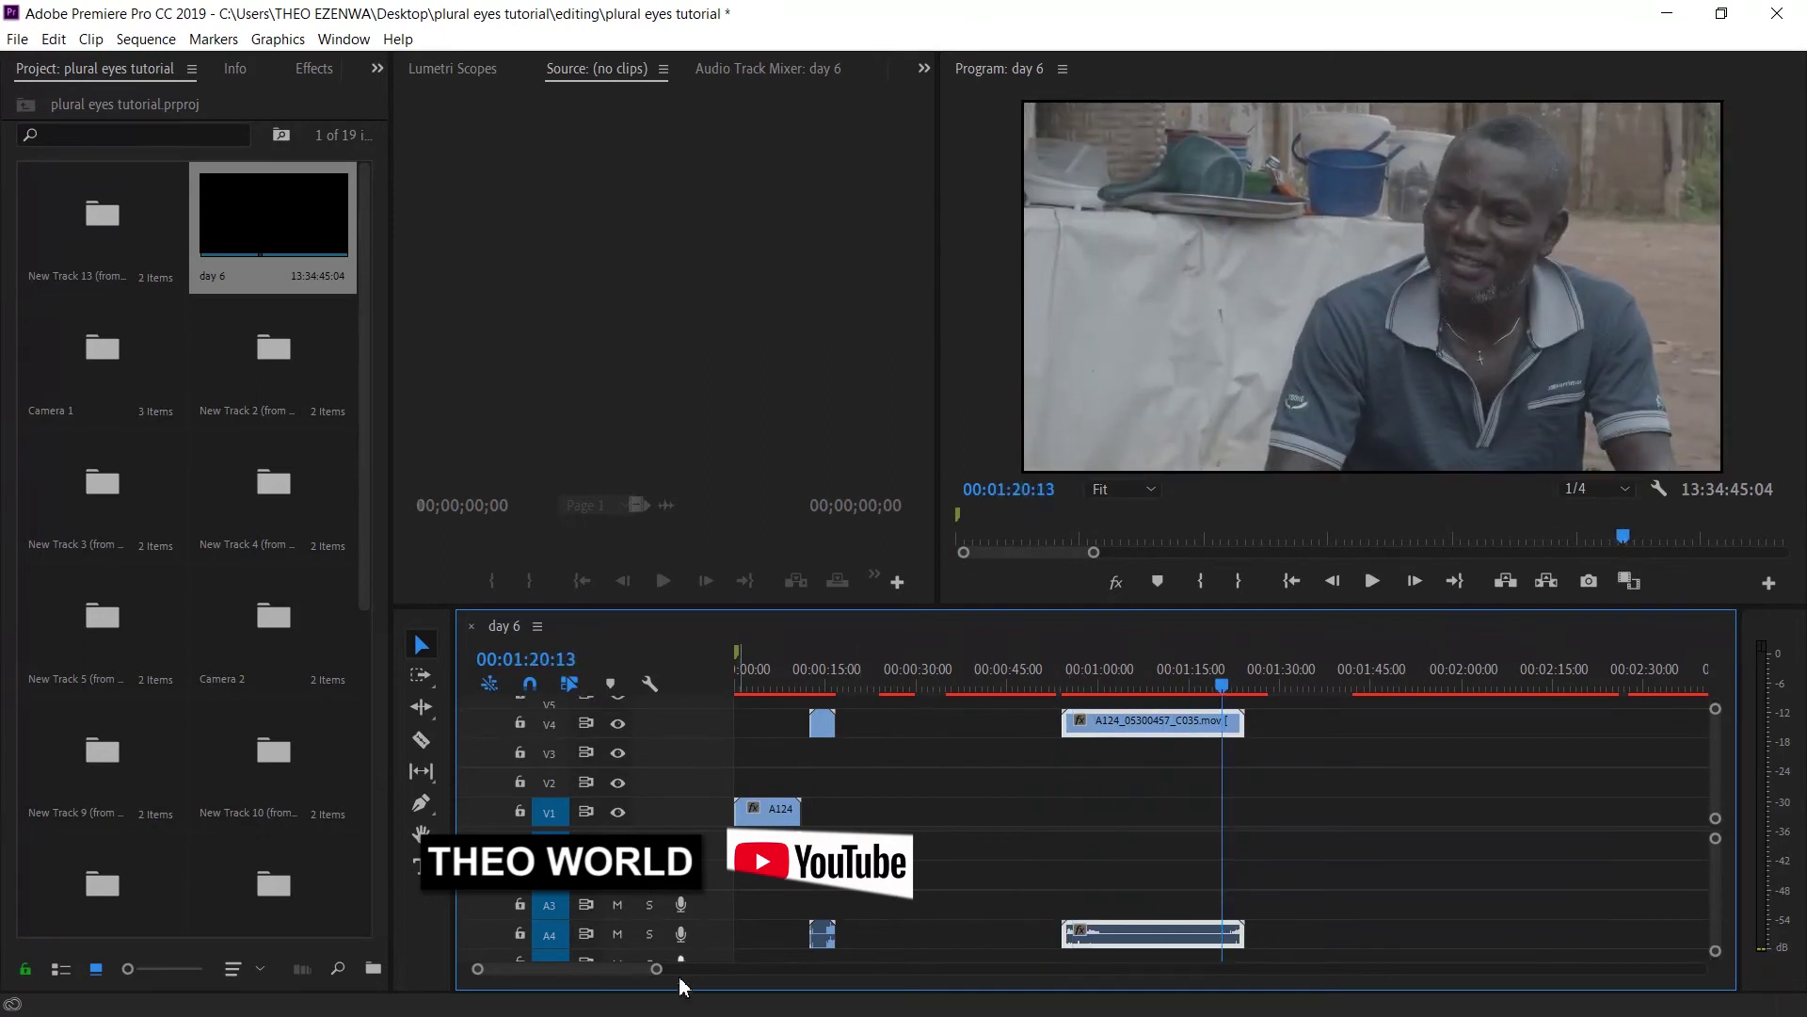
left_click_drag(658, 971, 906, 974)
left_click_drag(822, 682, 983, 685)
Scroll the video tracks and scrub around 00:17:53, 00:20:00 and 00:08:10–00:08:53.
scroll(1724, 783, "up", 5)
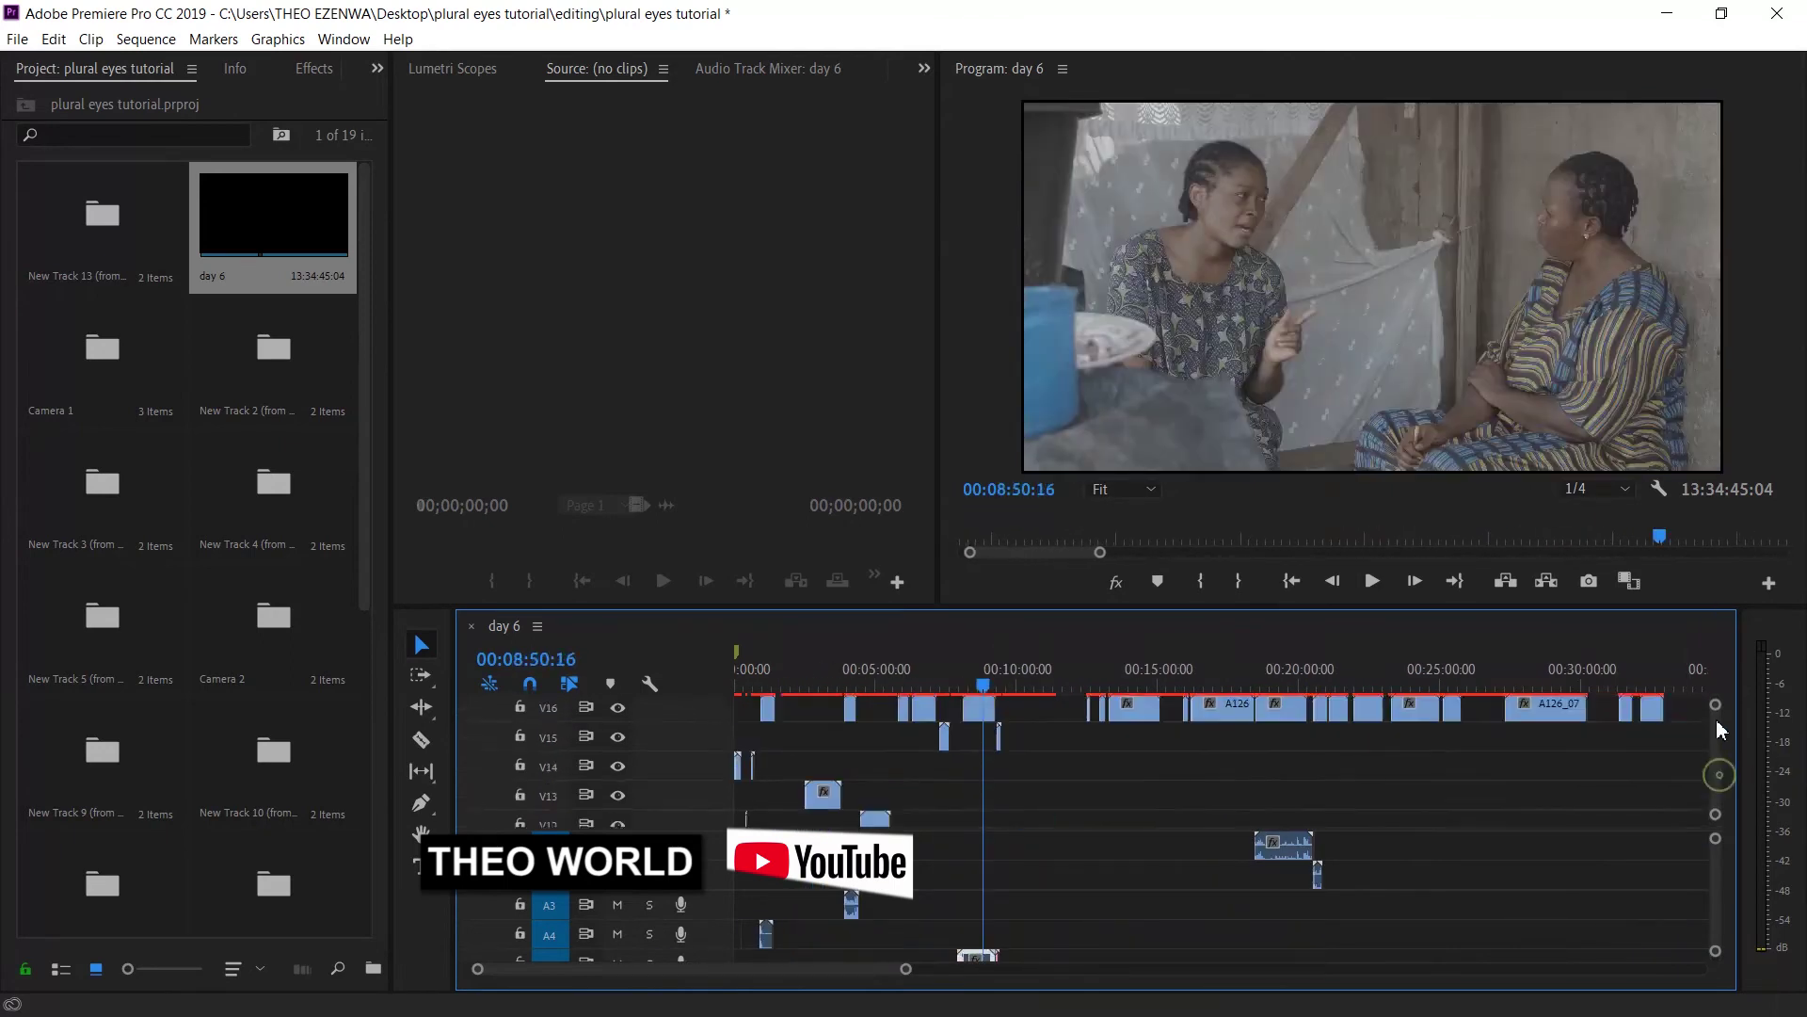
scroll(1715, 753, "down", 5)
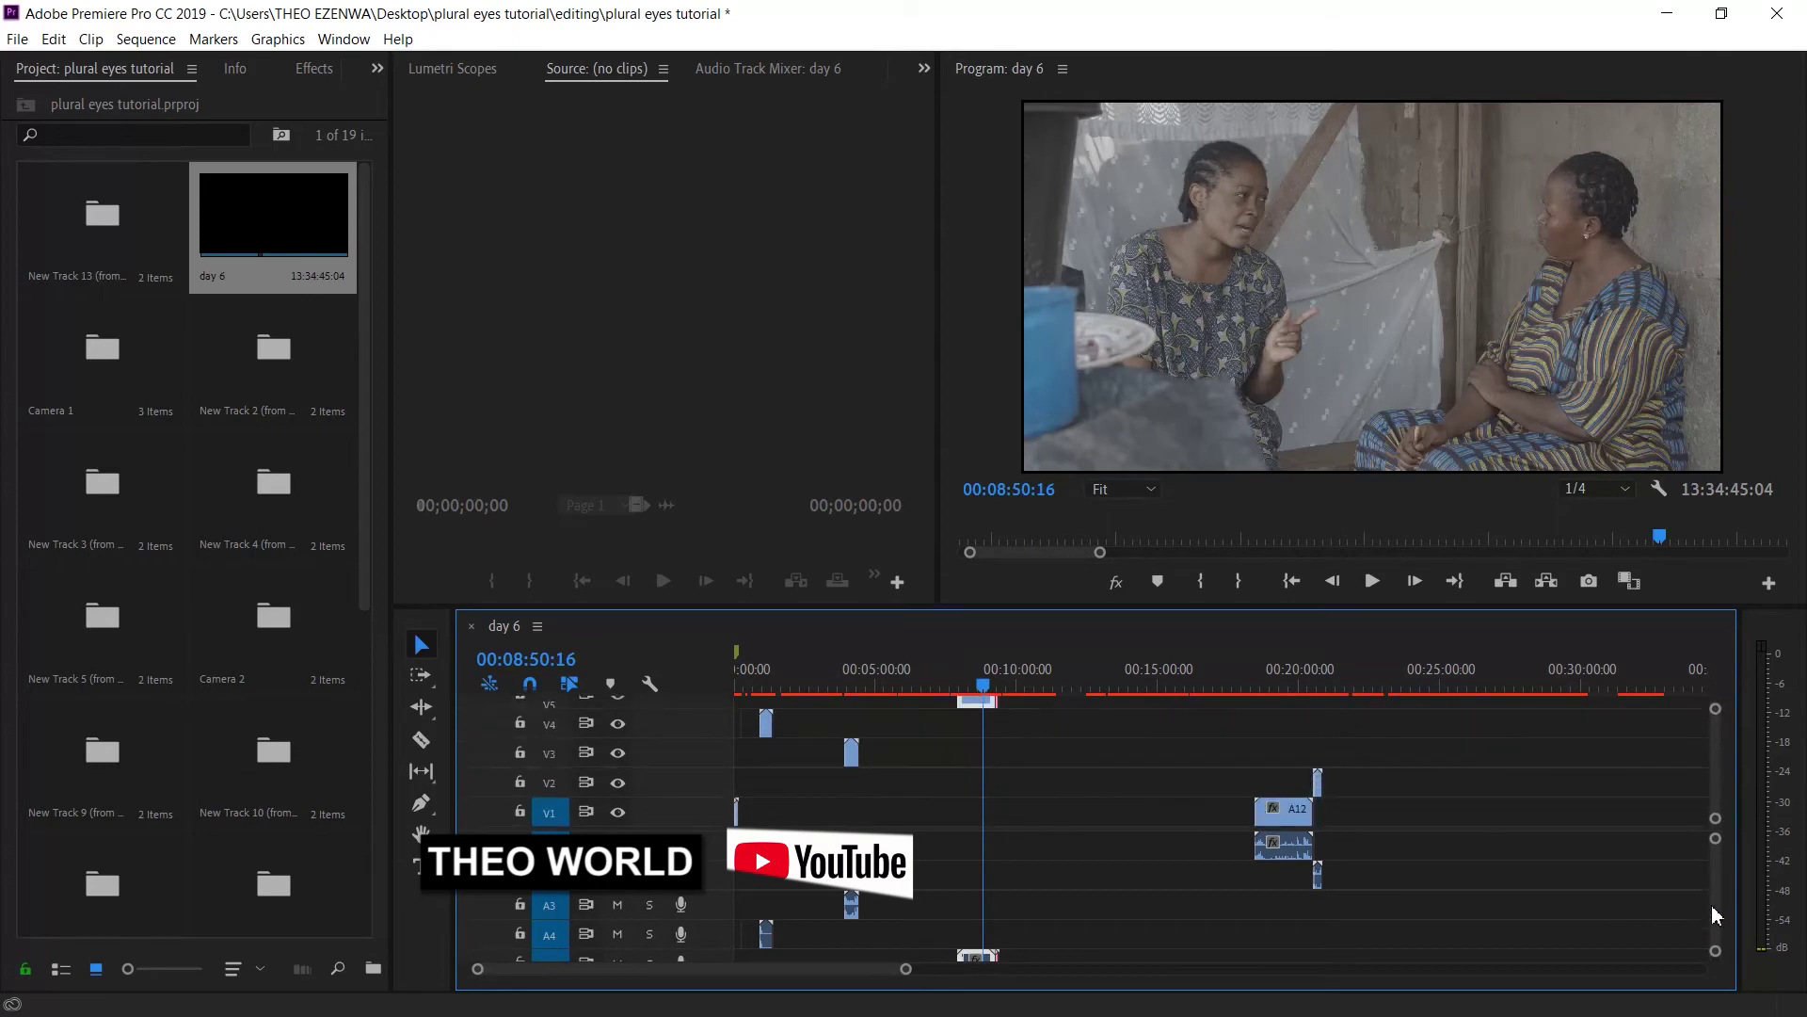
left_click(1239, 676)
left_click_drag(1258, 674, 972, 688)
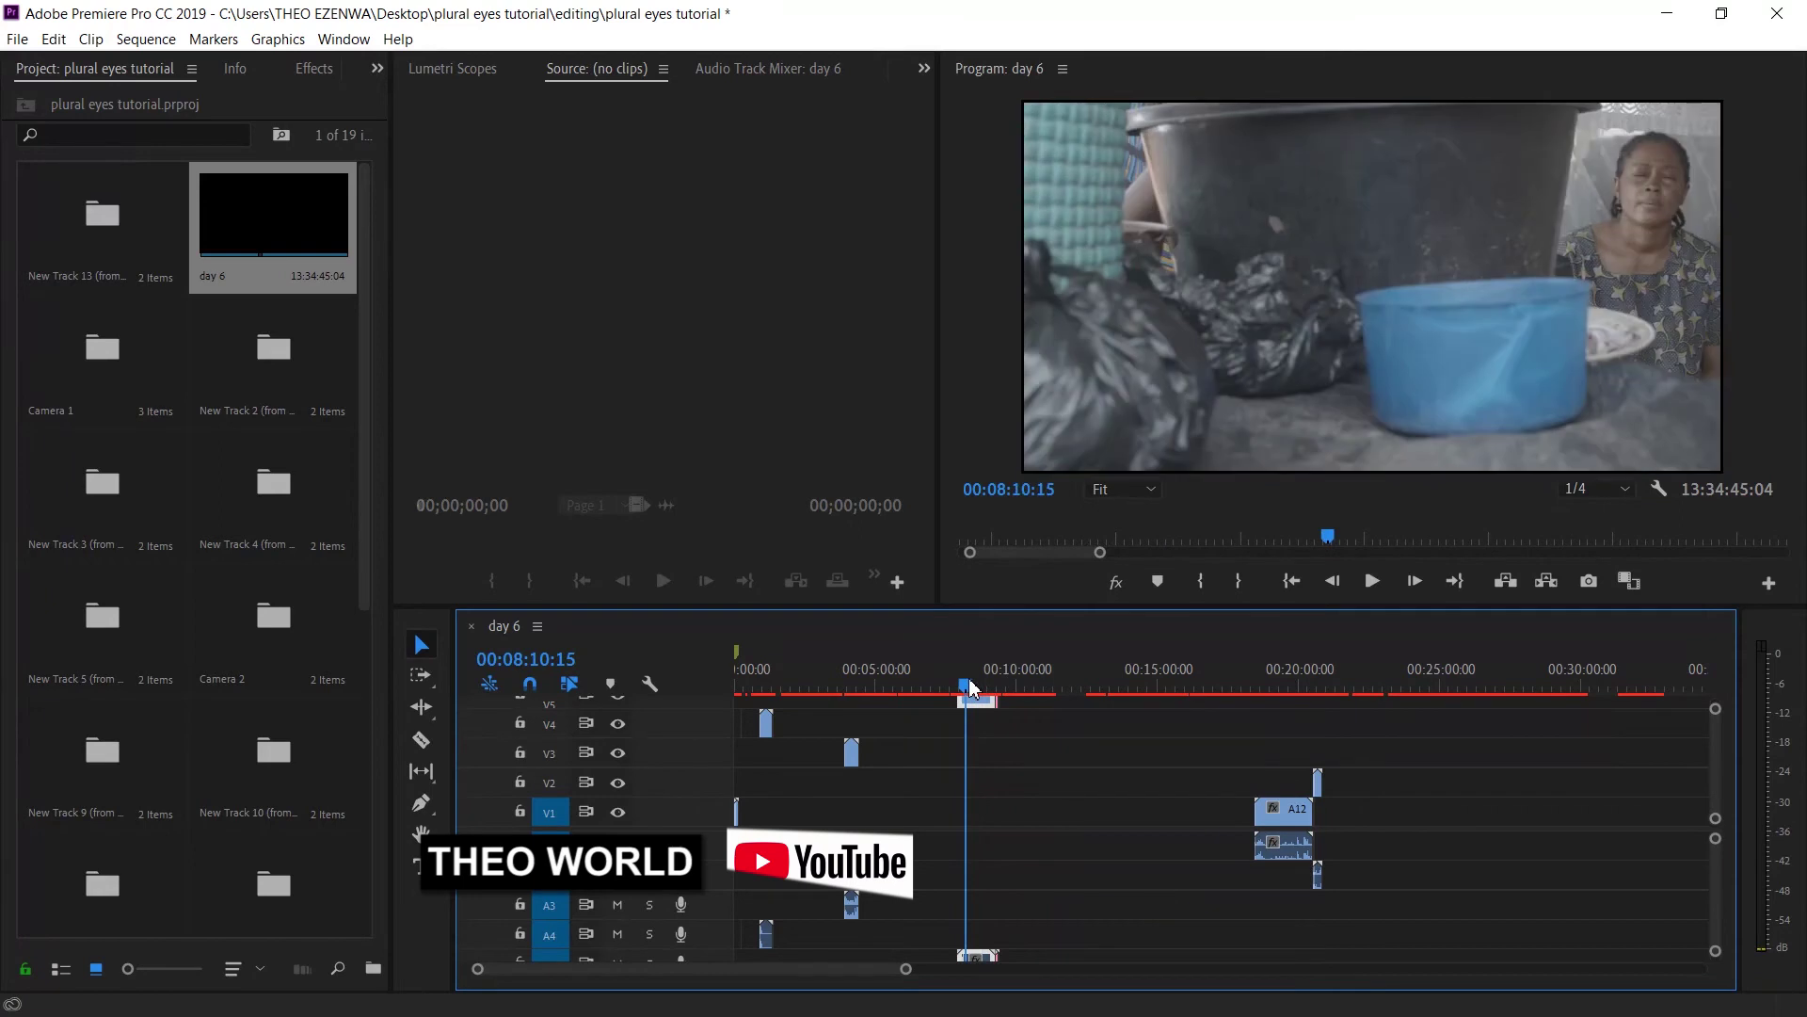
left_click_drag(973, 689, 1408, 646)
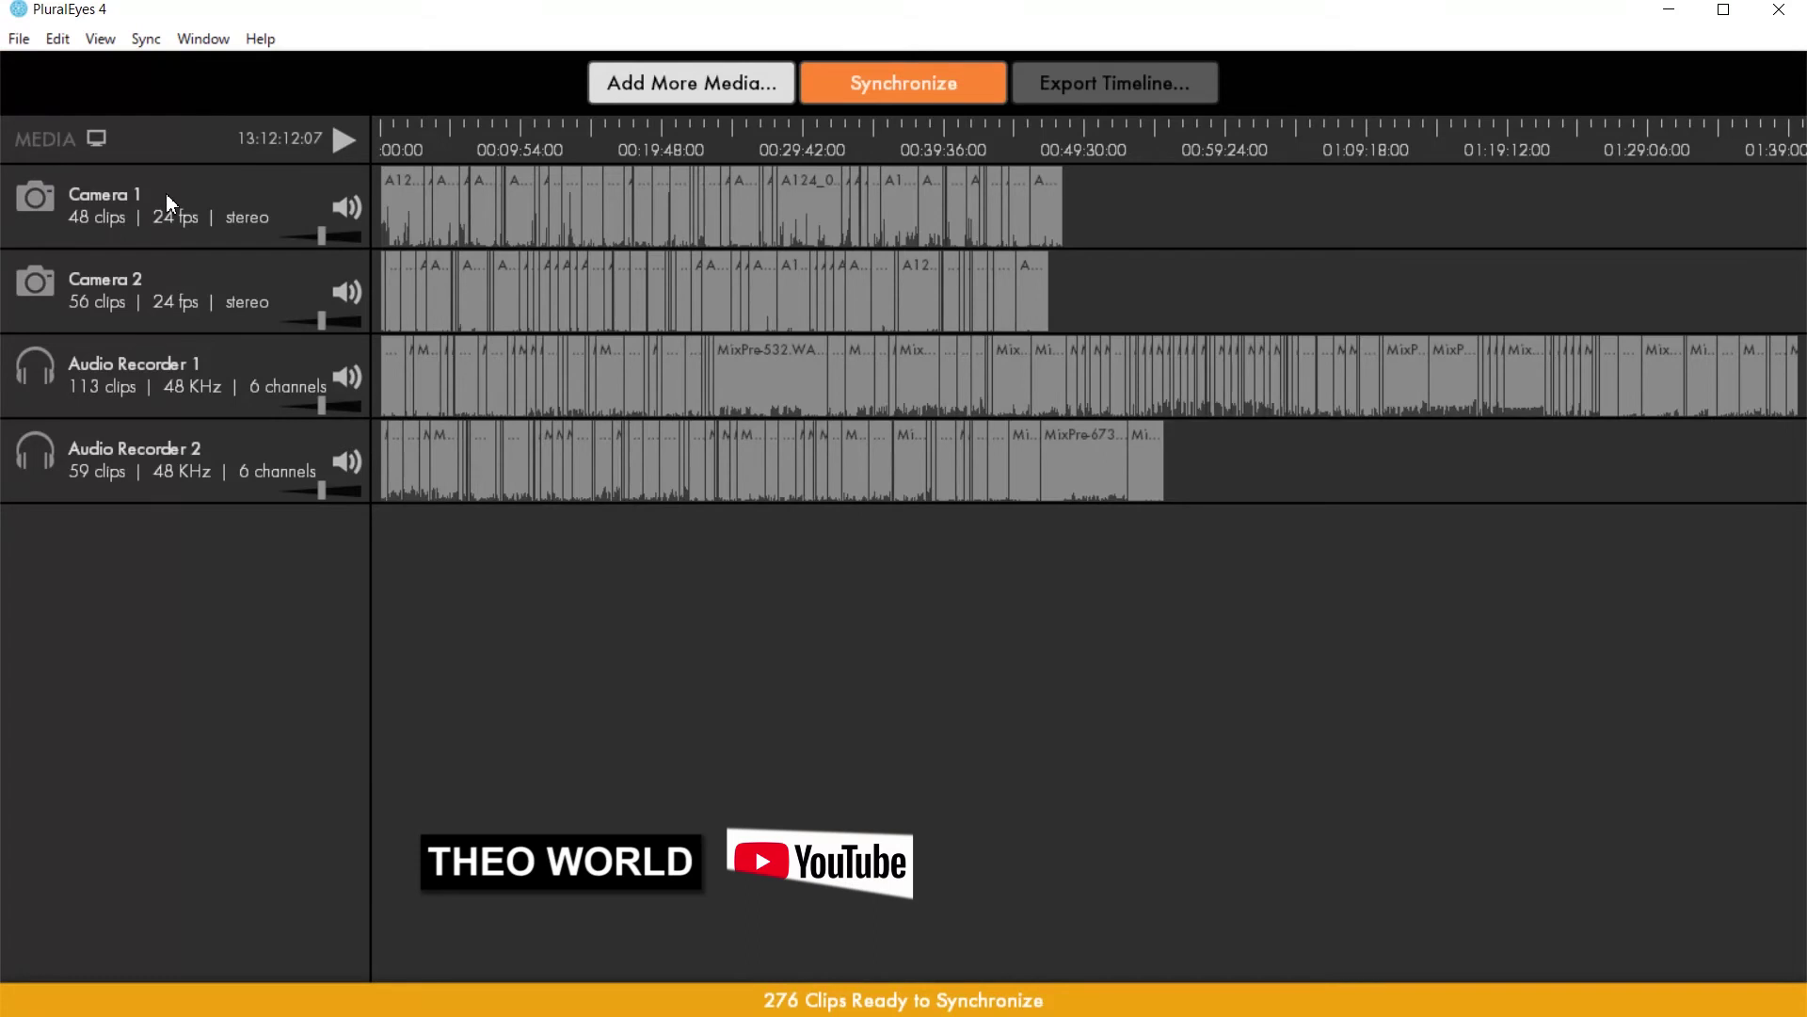
Turn off clip reordering and track splitting for the Camera 1 track.
right_click(165, 194)
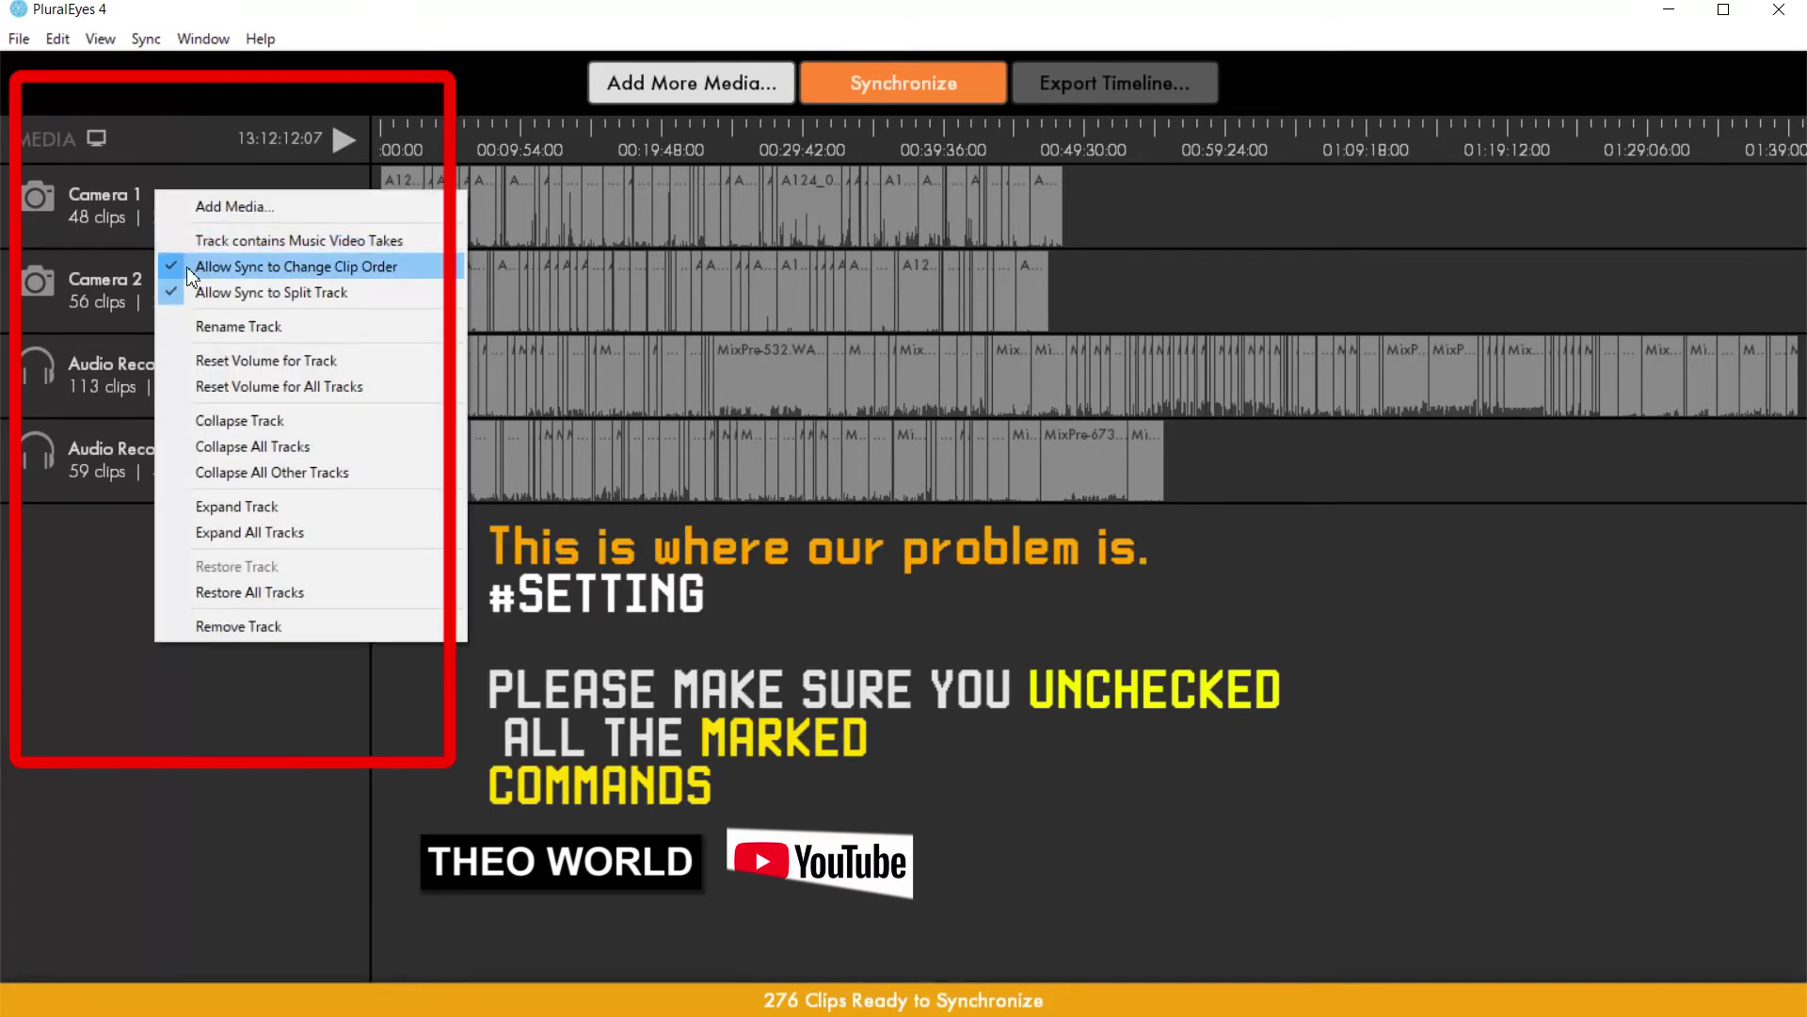
left_click(191, 273)
right_click(113, 194)
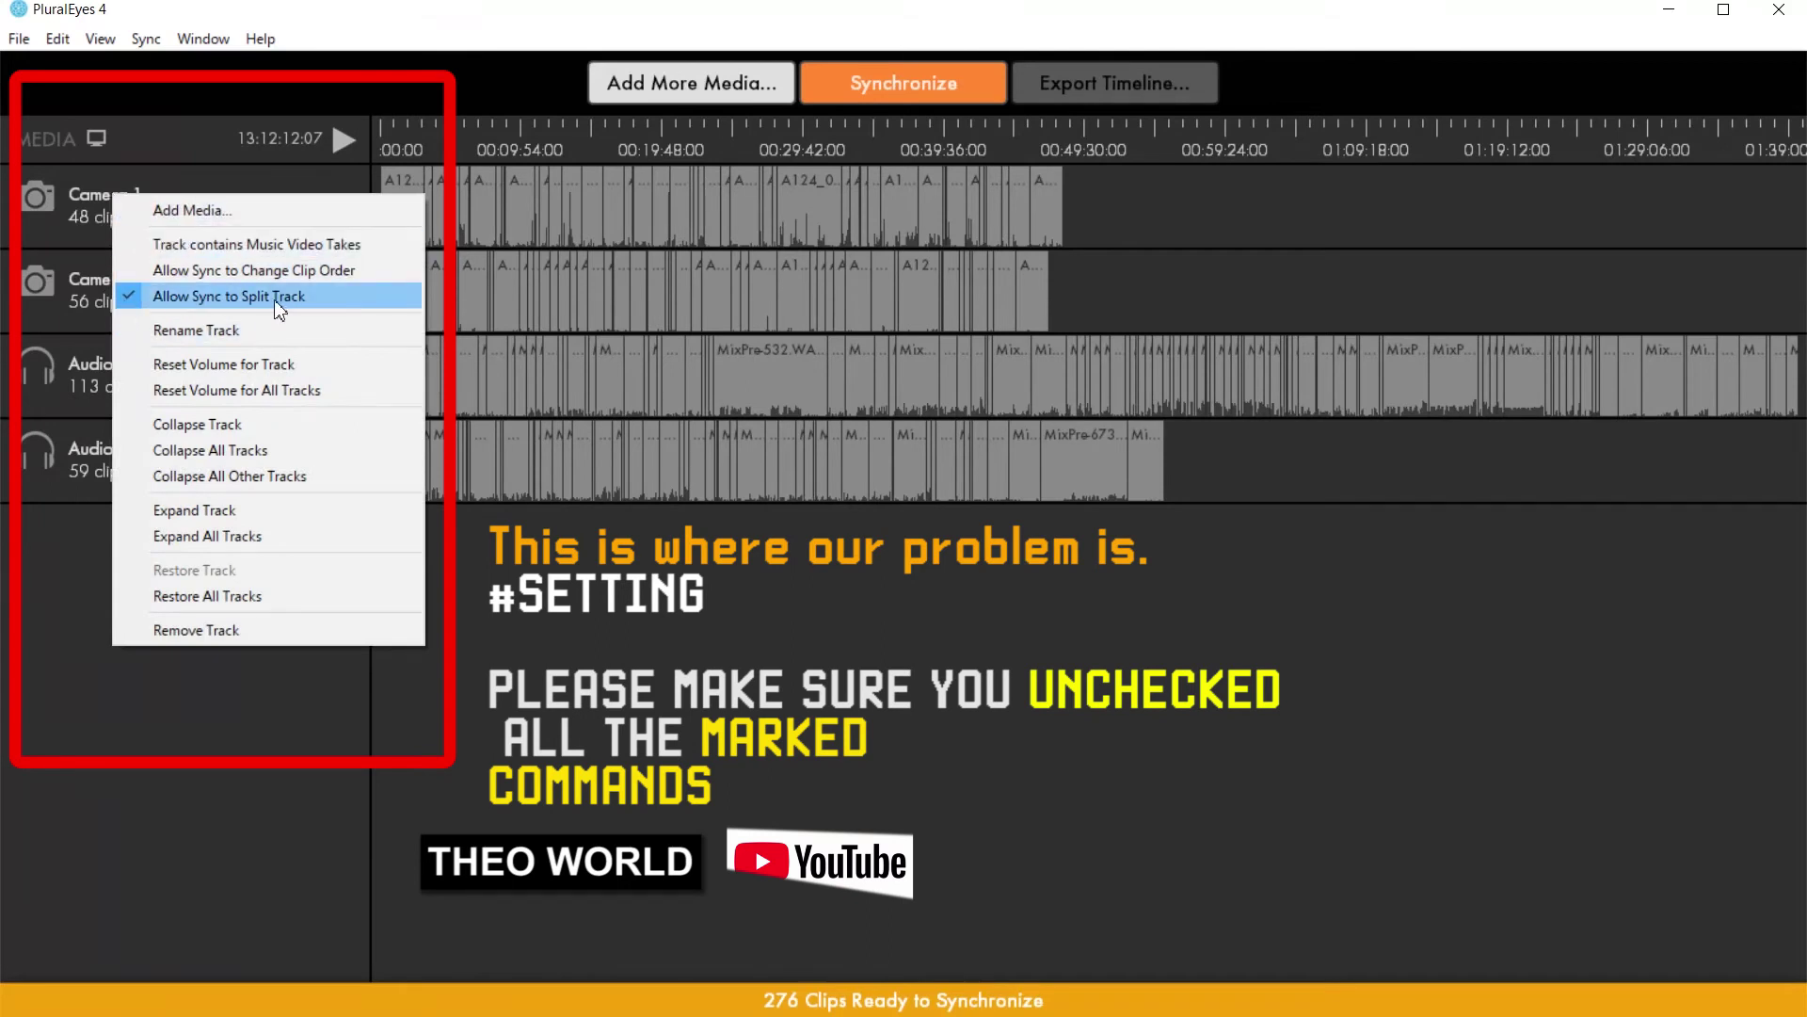
left_click(137, 298)
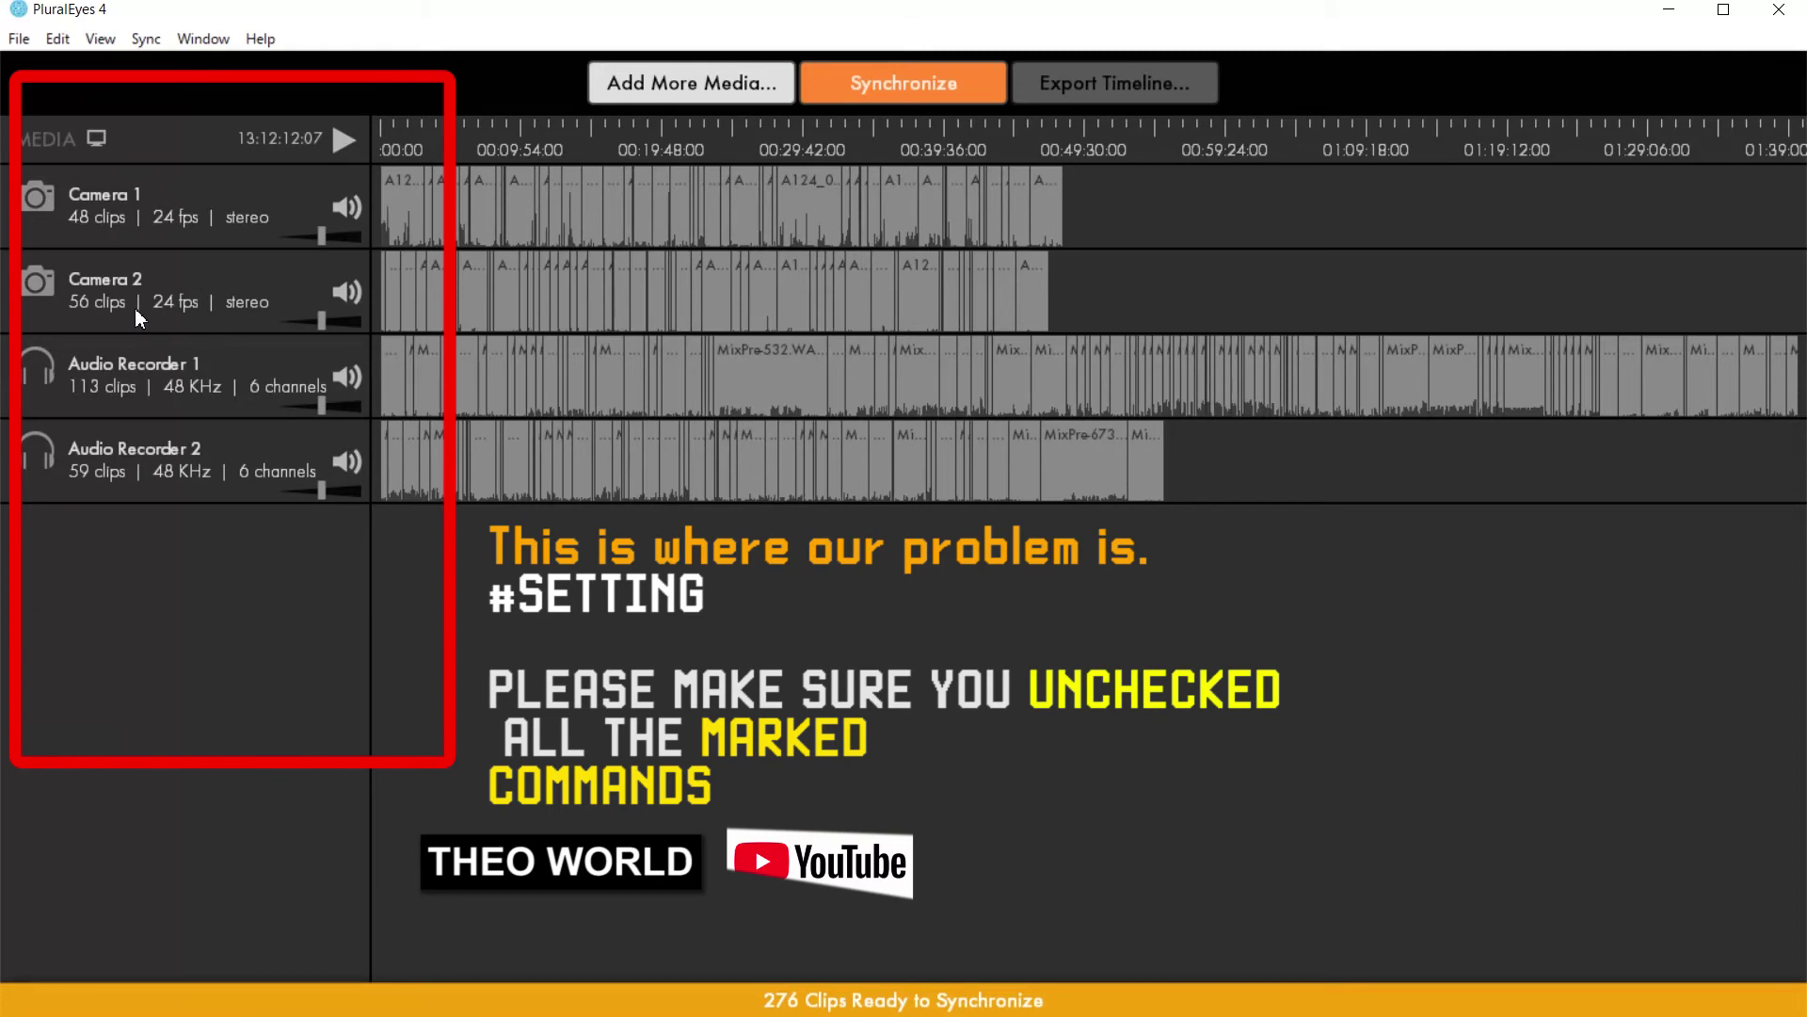
right_click(118, 205)
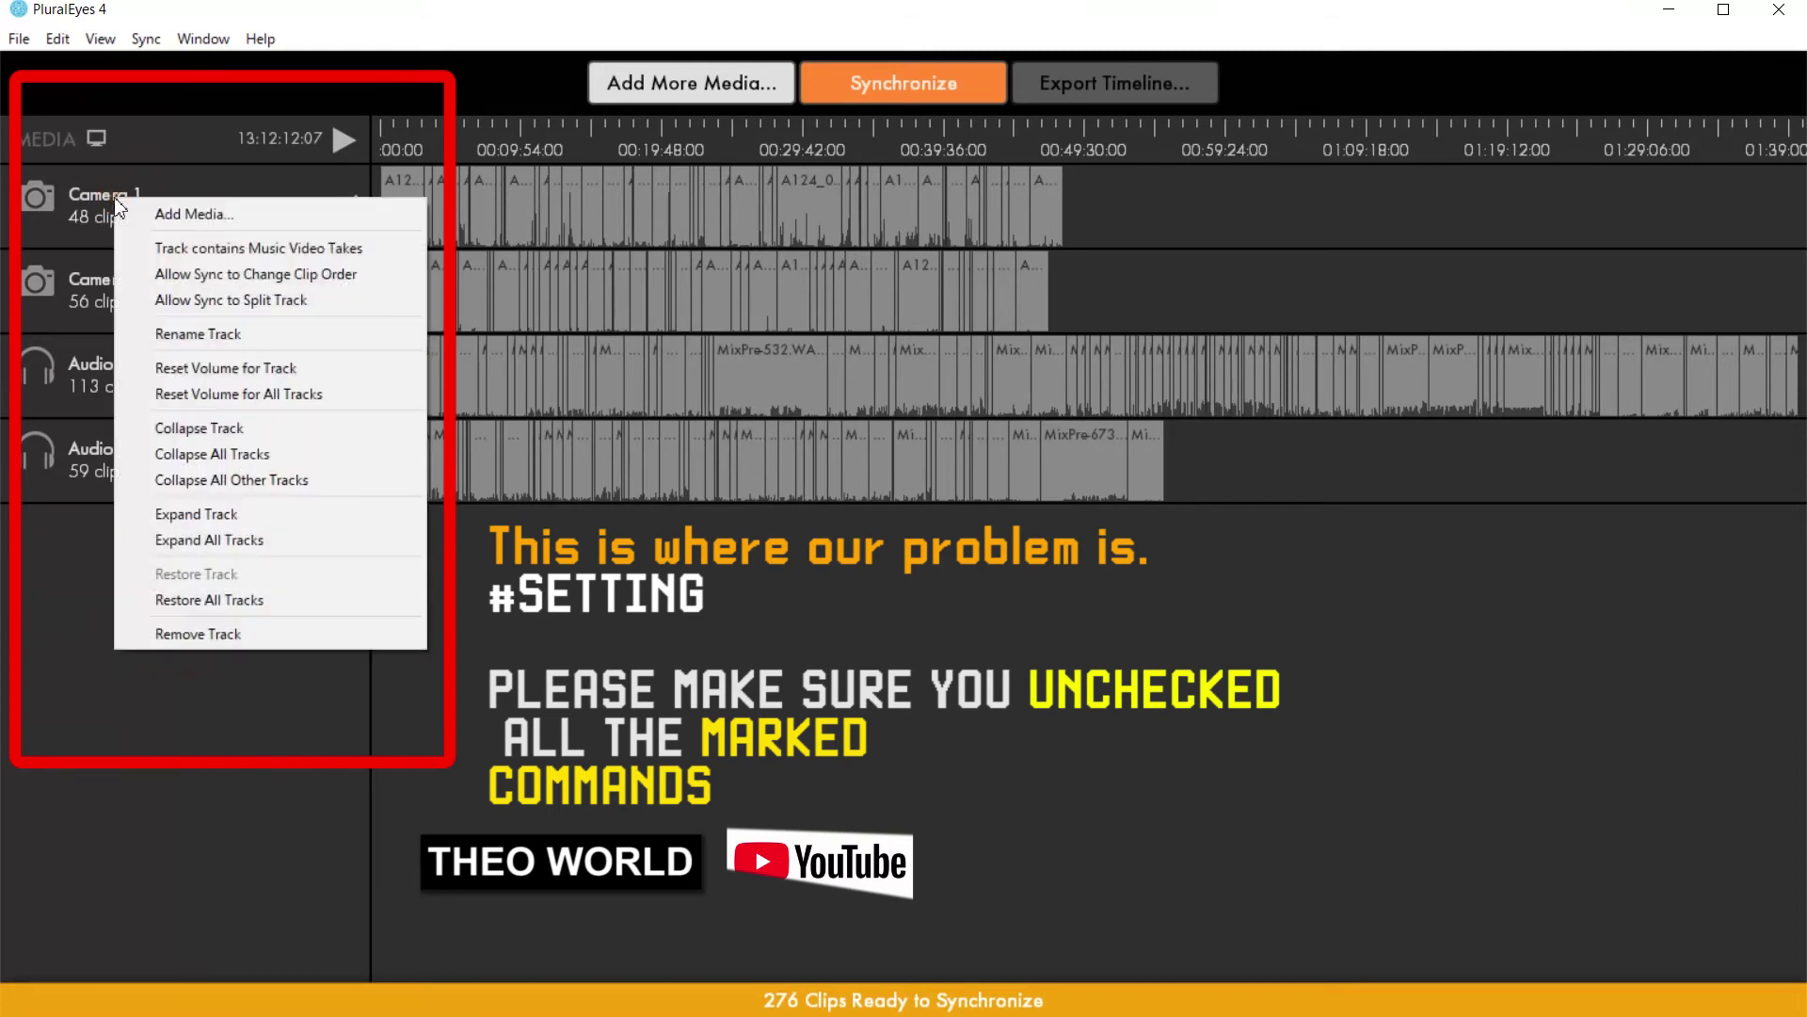
left_click(86, 279)
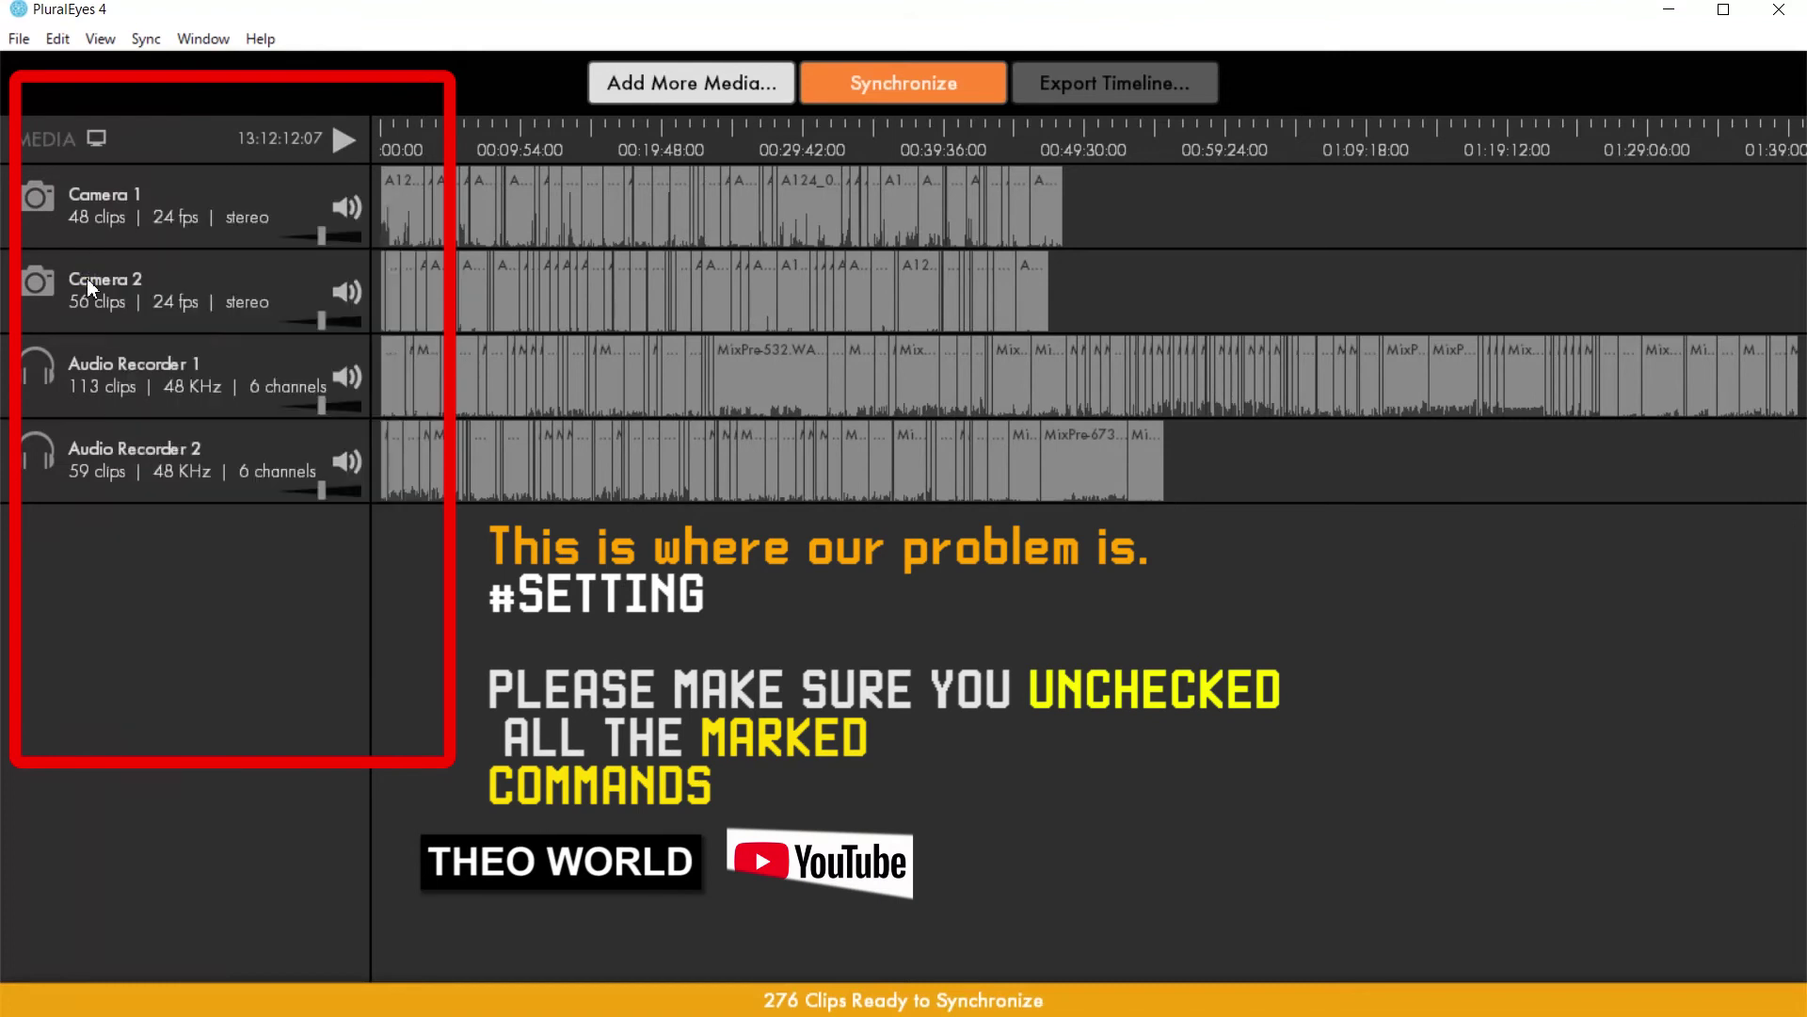
Turn off clip reordering and track splitting for the Camera 2 track.
right_click(86, 278)
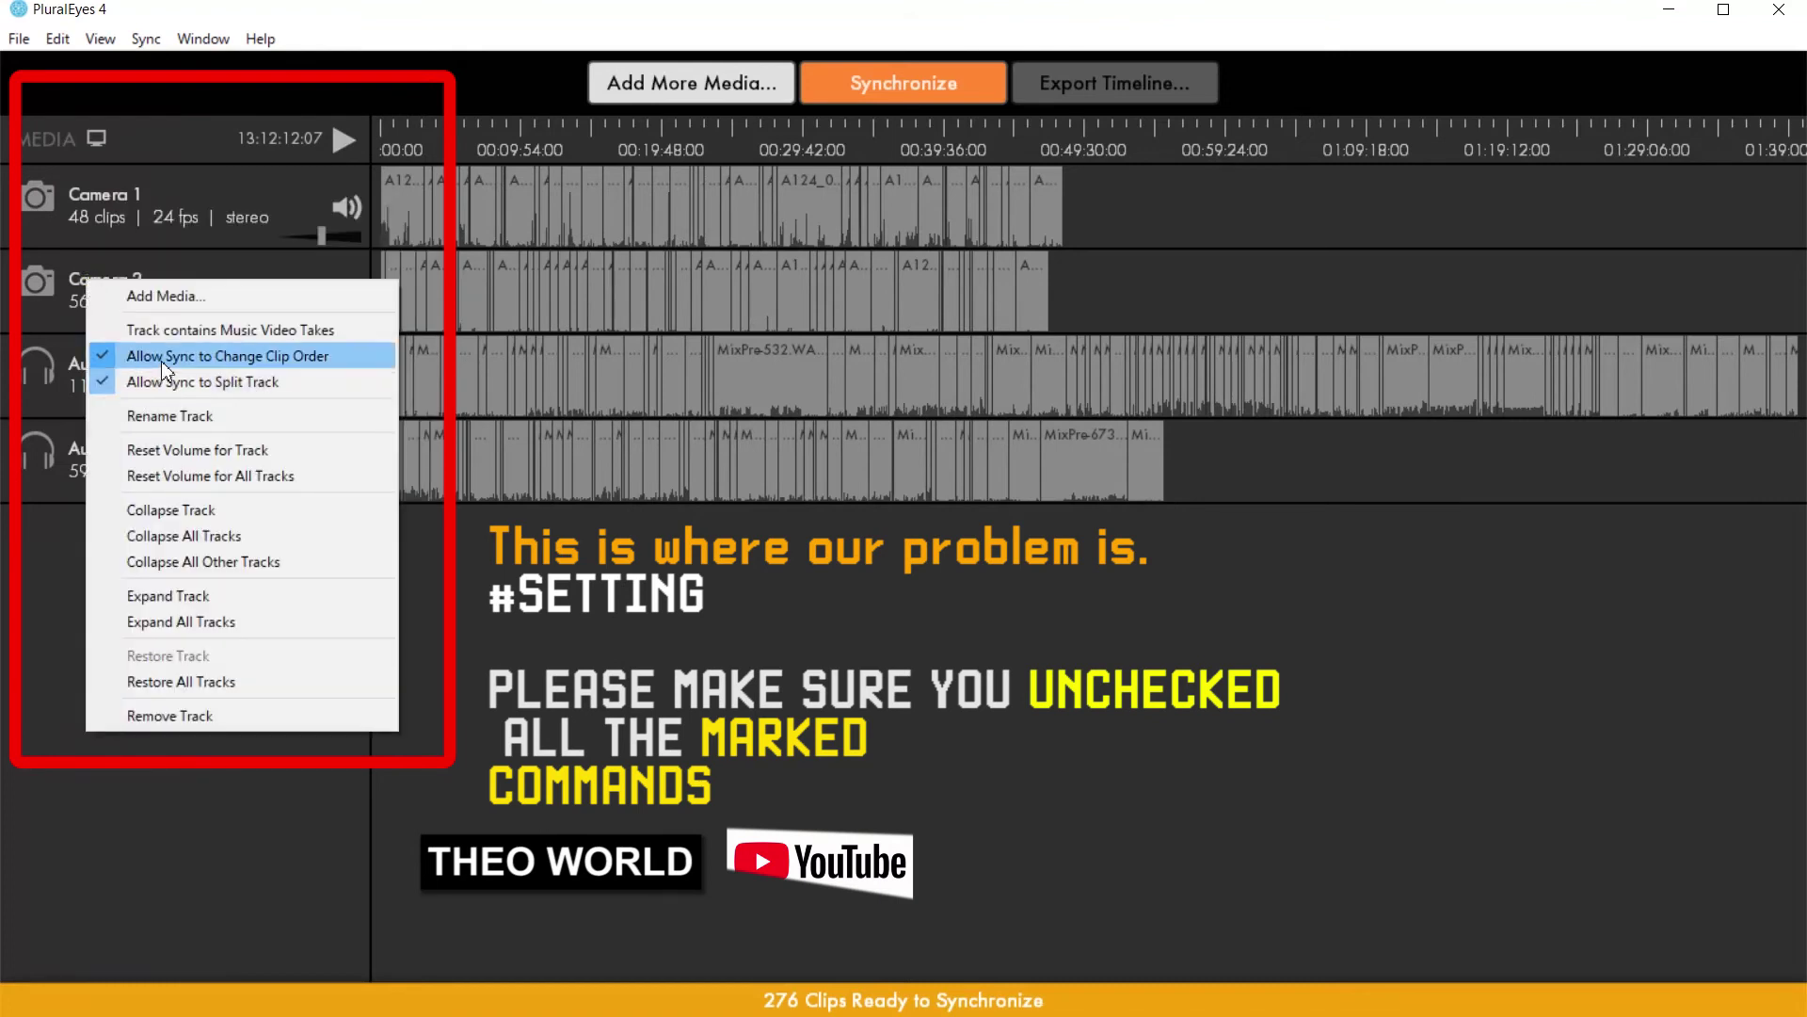
left_click(161, 358)
right_click(99, 281)
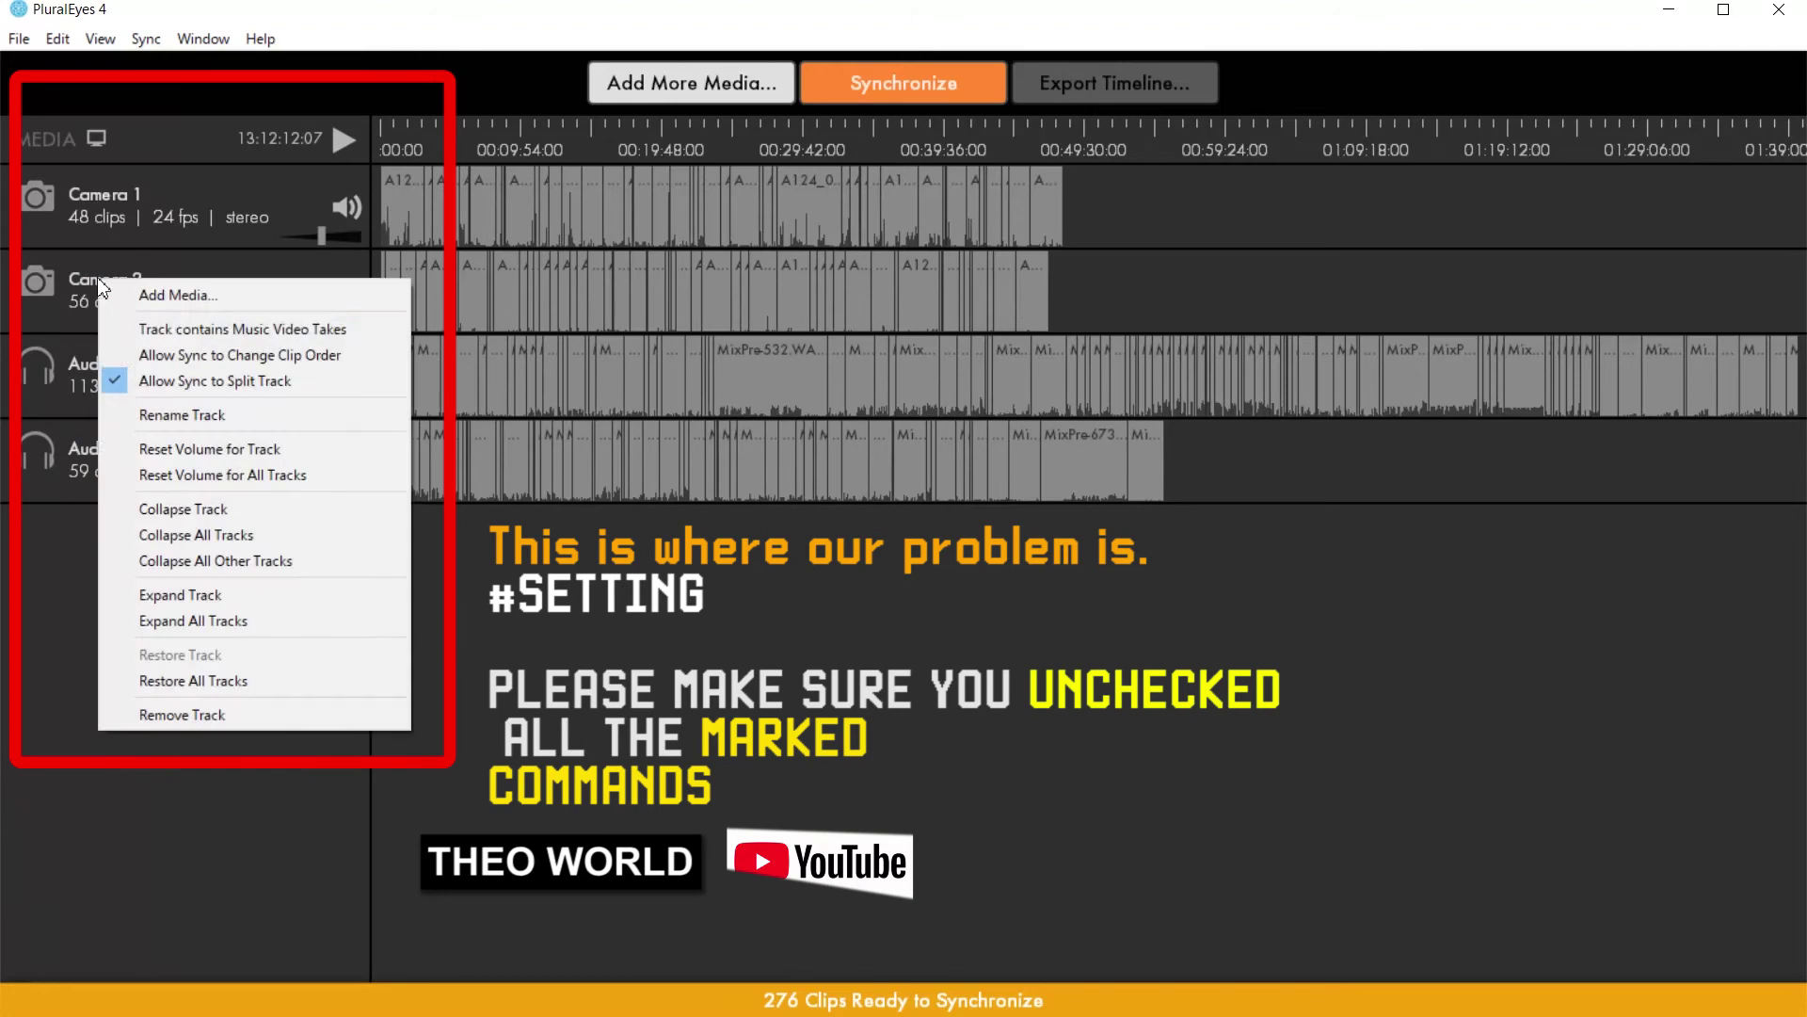
left_click(154, 382)
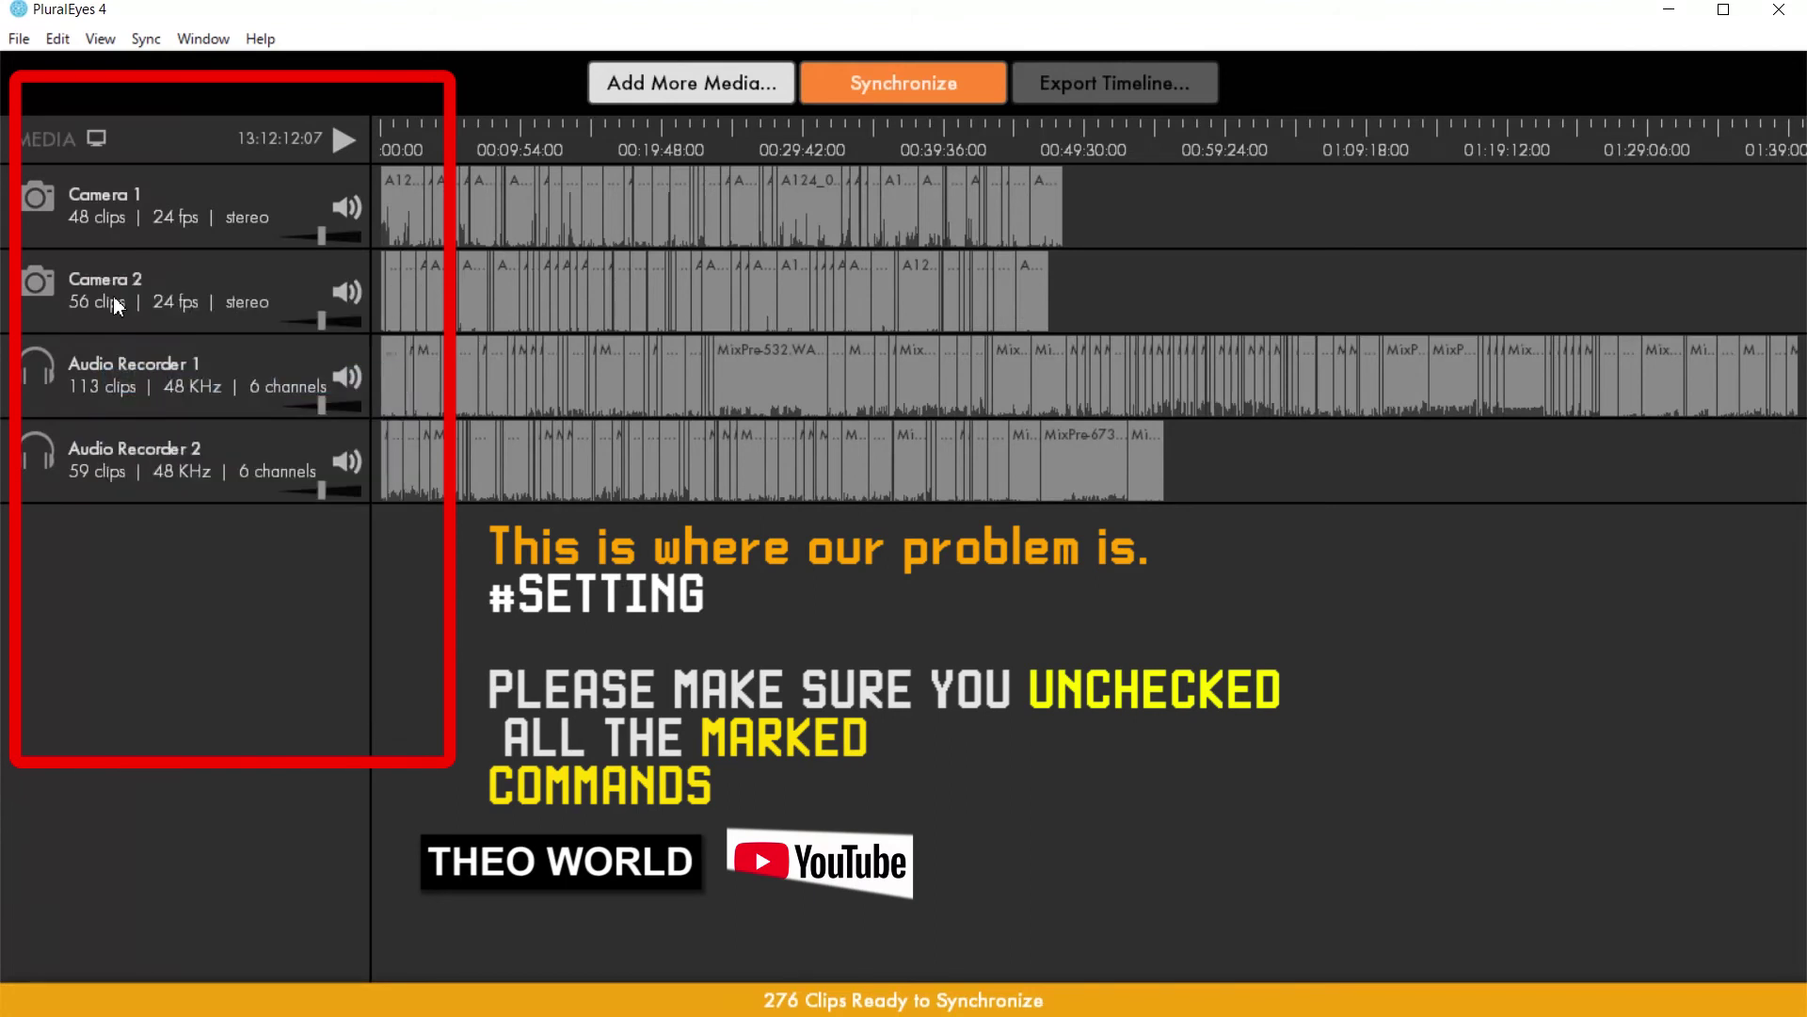
right_click(113, 297)
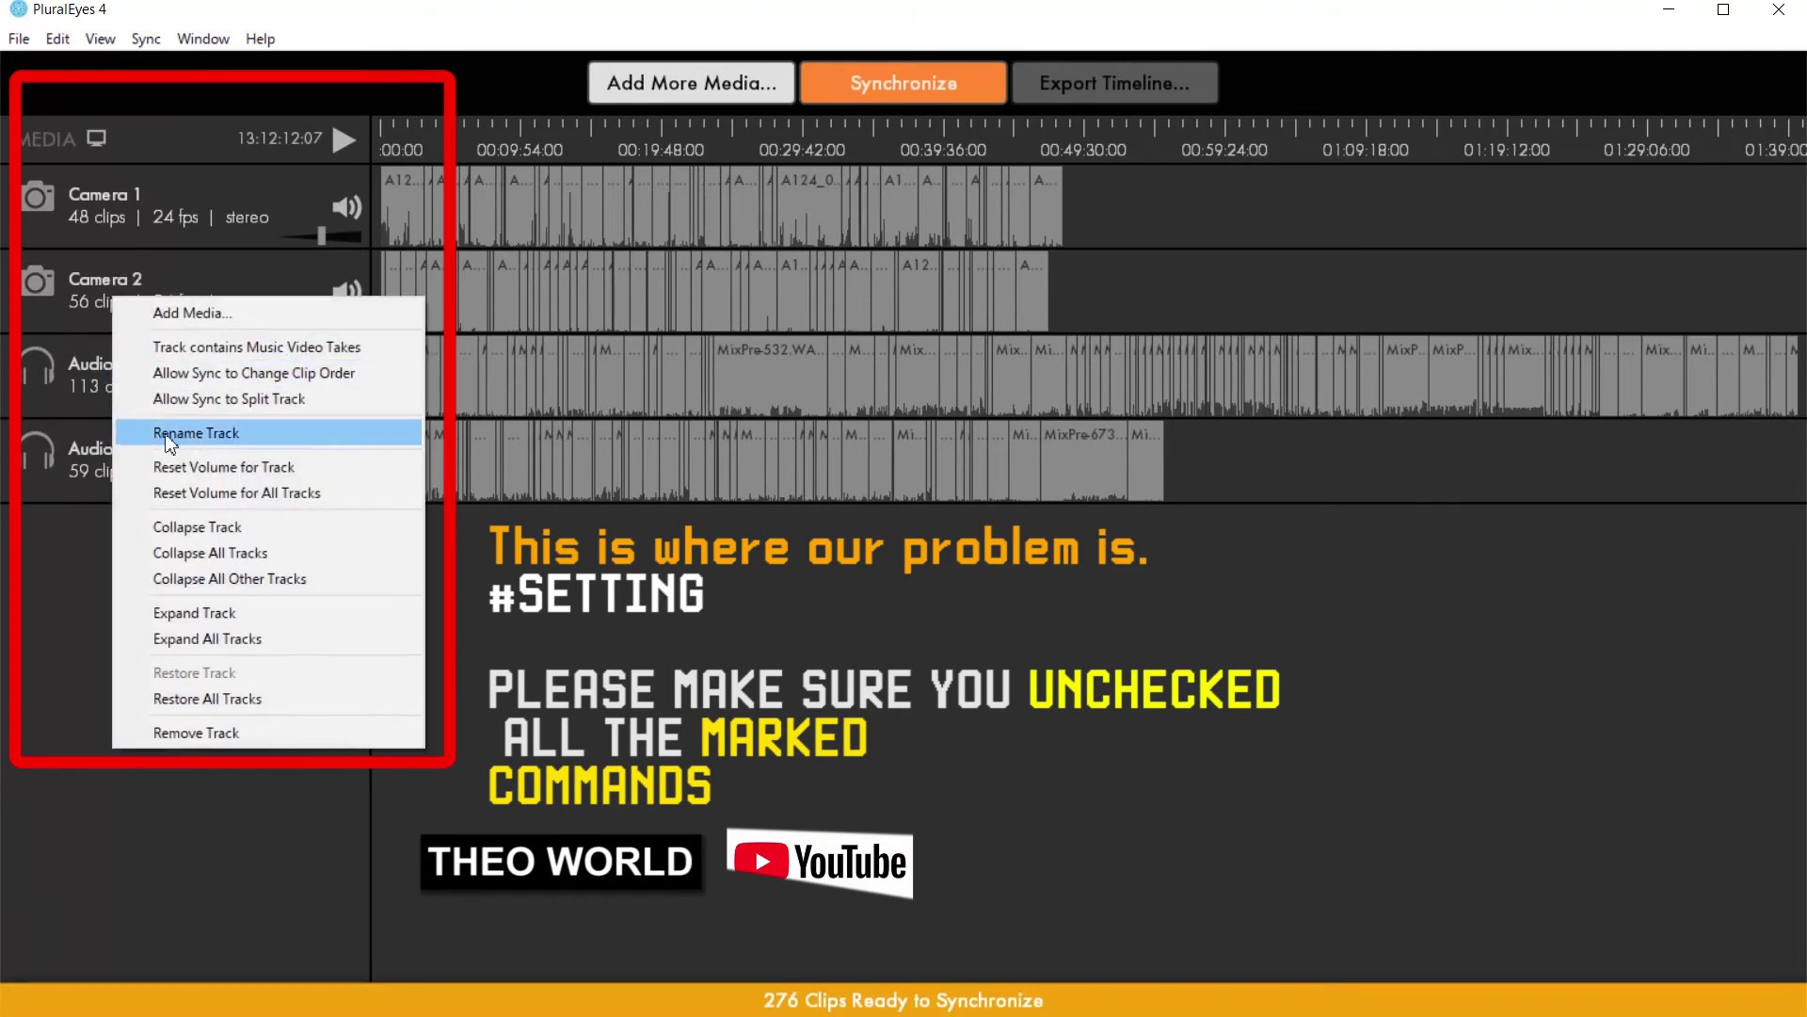
left_click(76, 397)
Verify the Audio Recorder 1 and 2 tracks' sync options are already off.
right_click(75, 395)
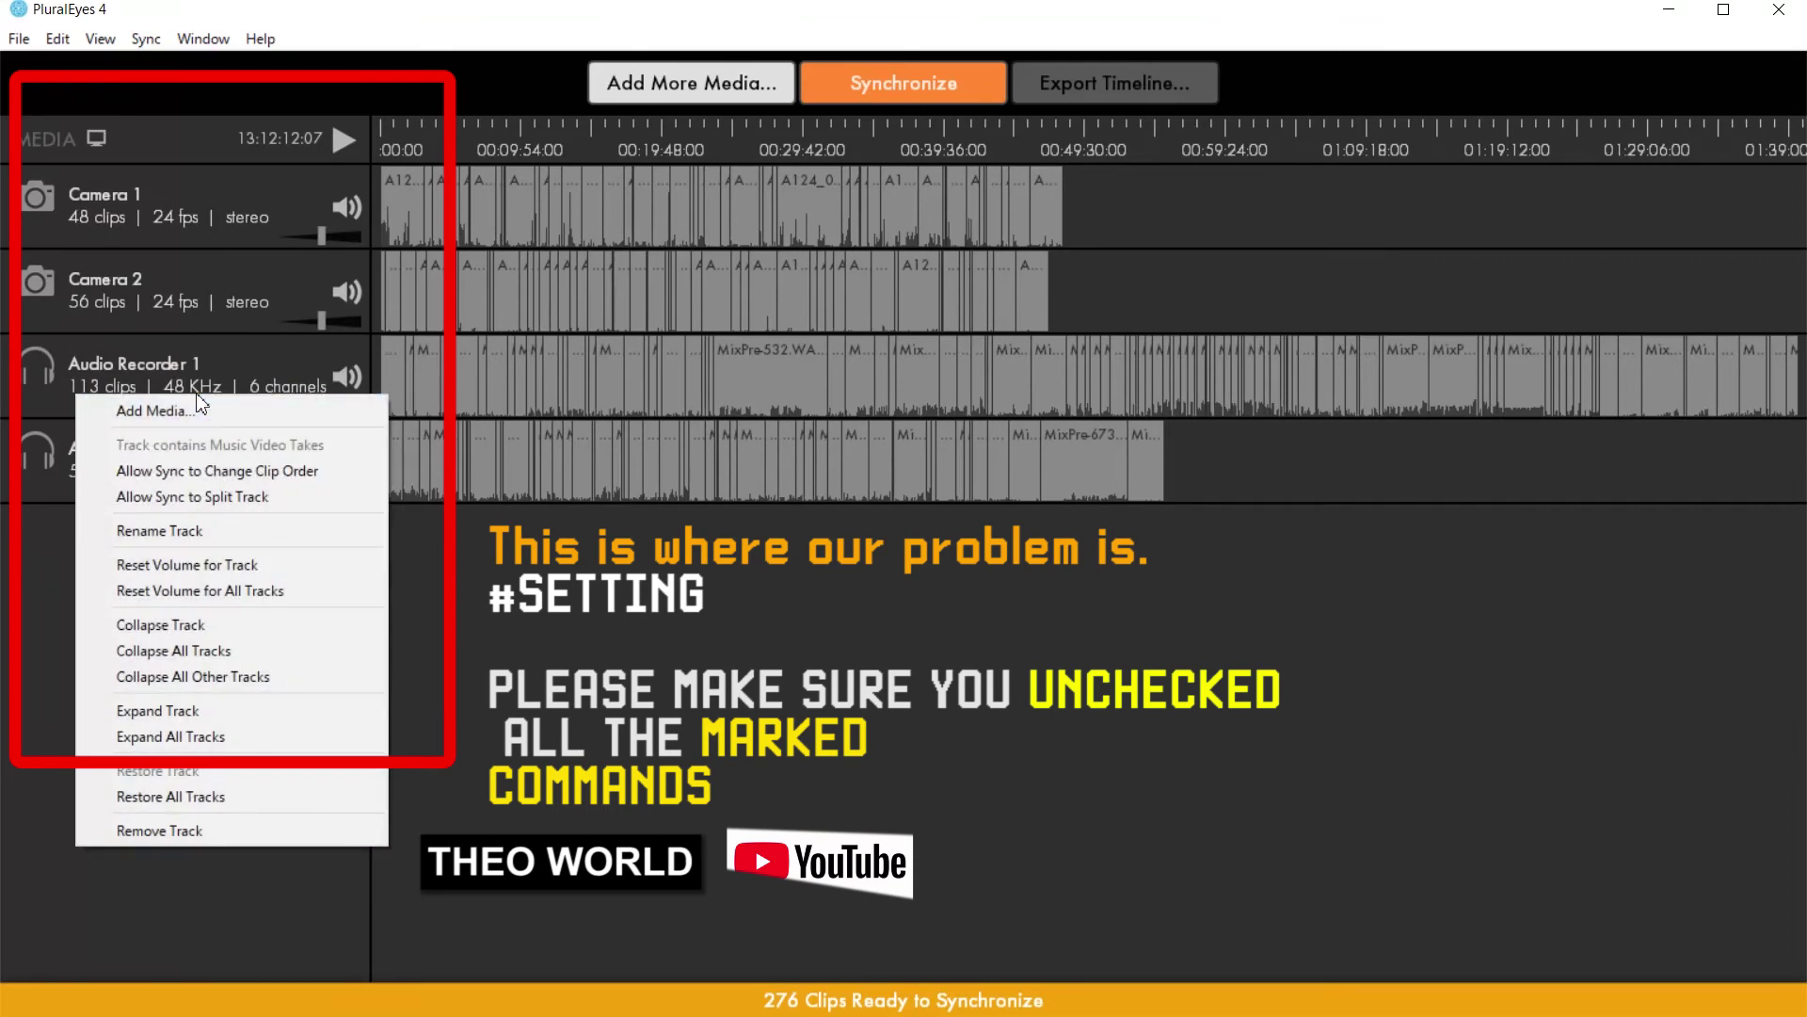
left_click(170, 341)
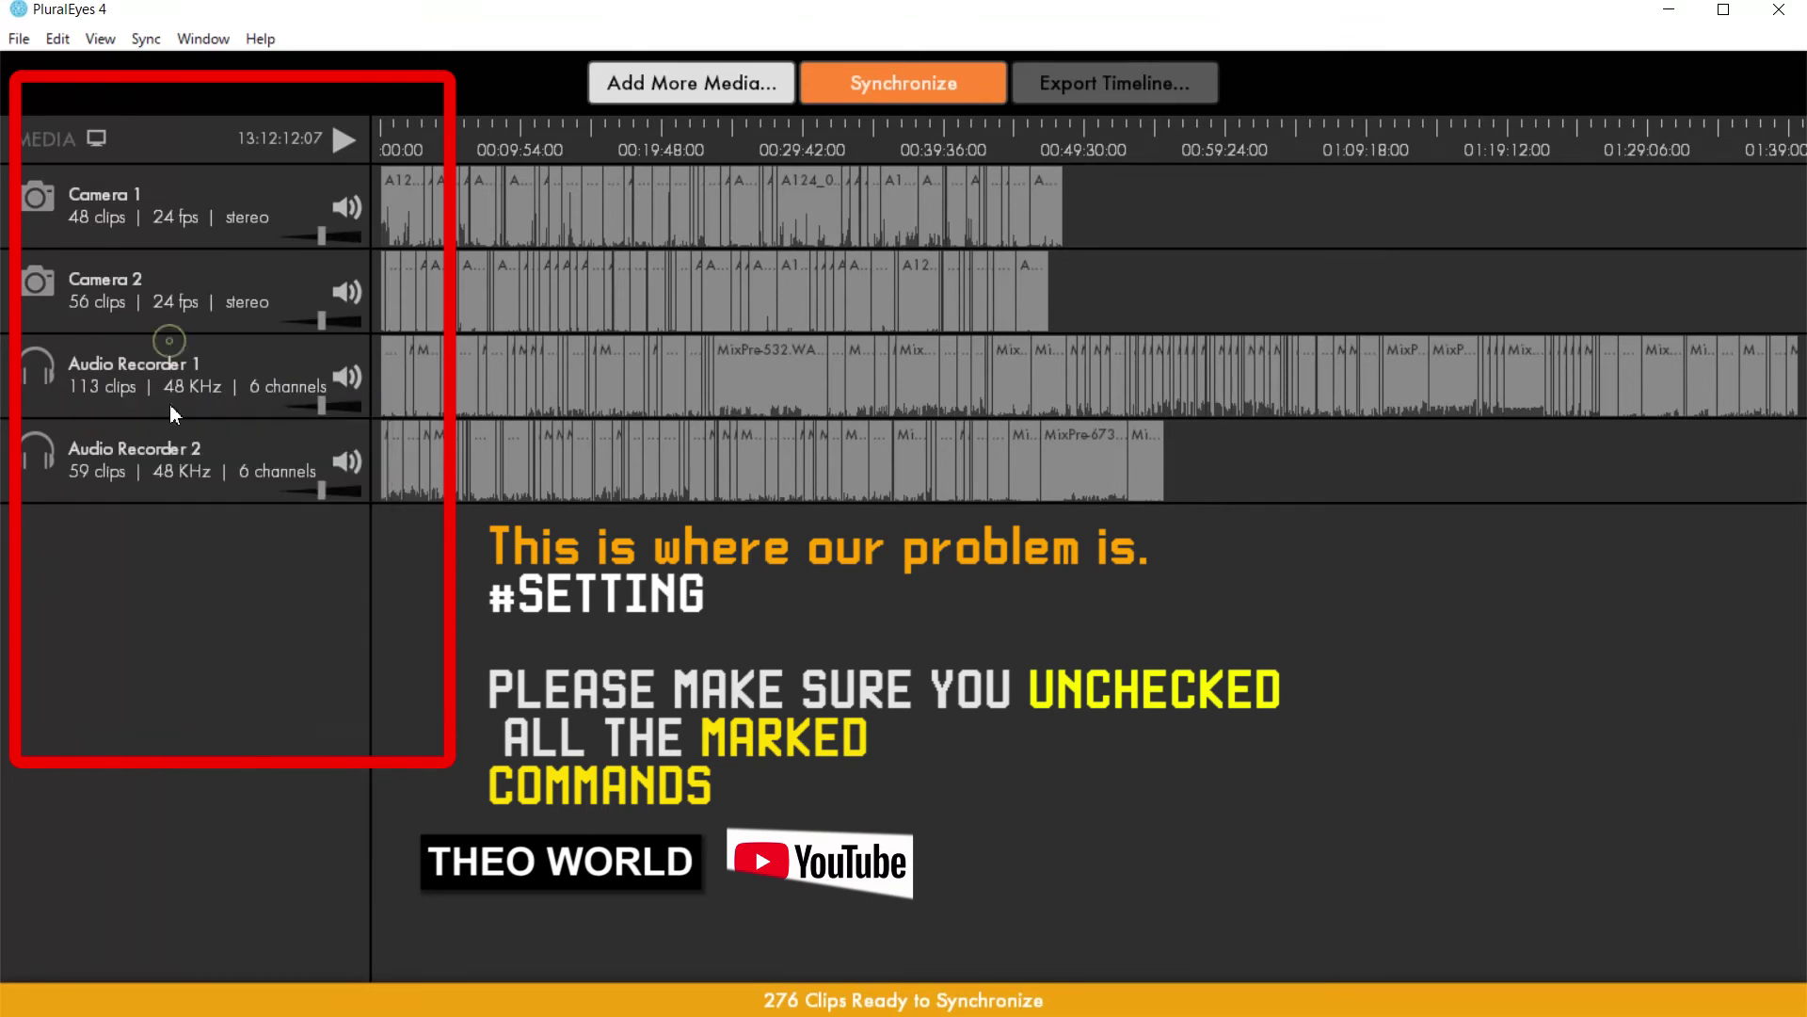
right_click(154, 460)
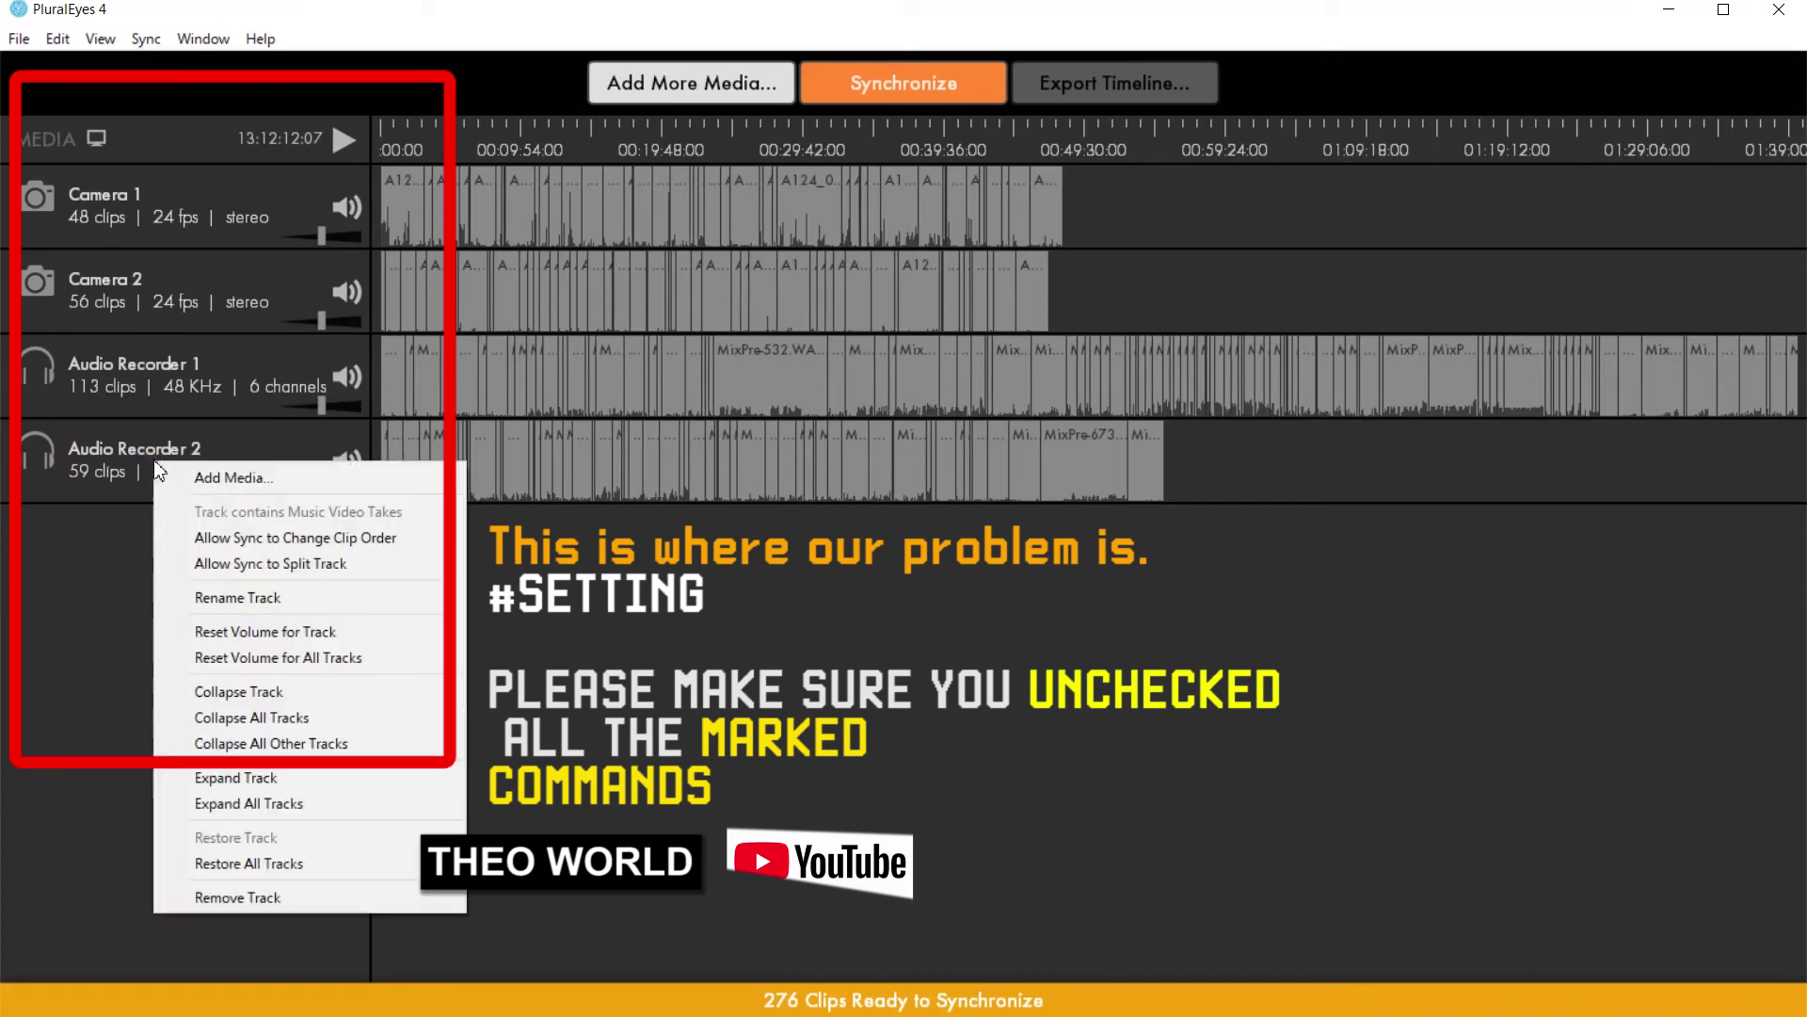
left_click(94, 454)
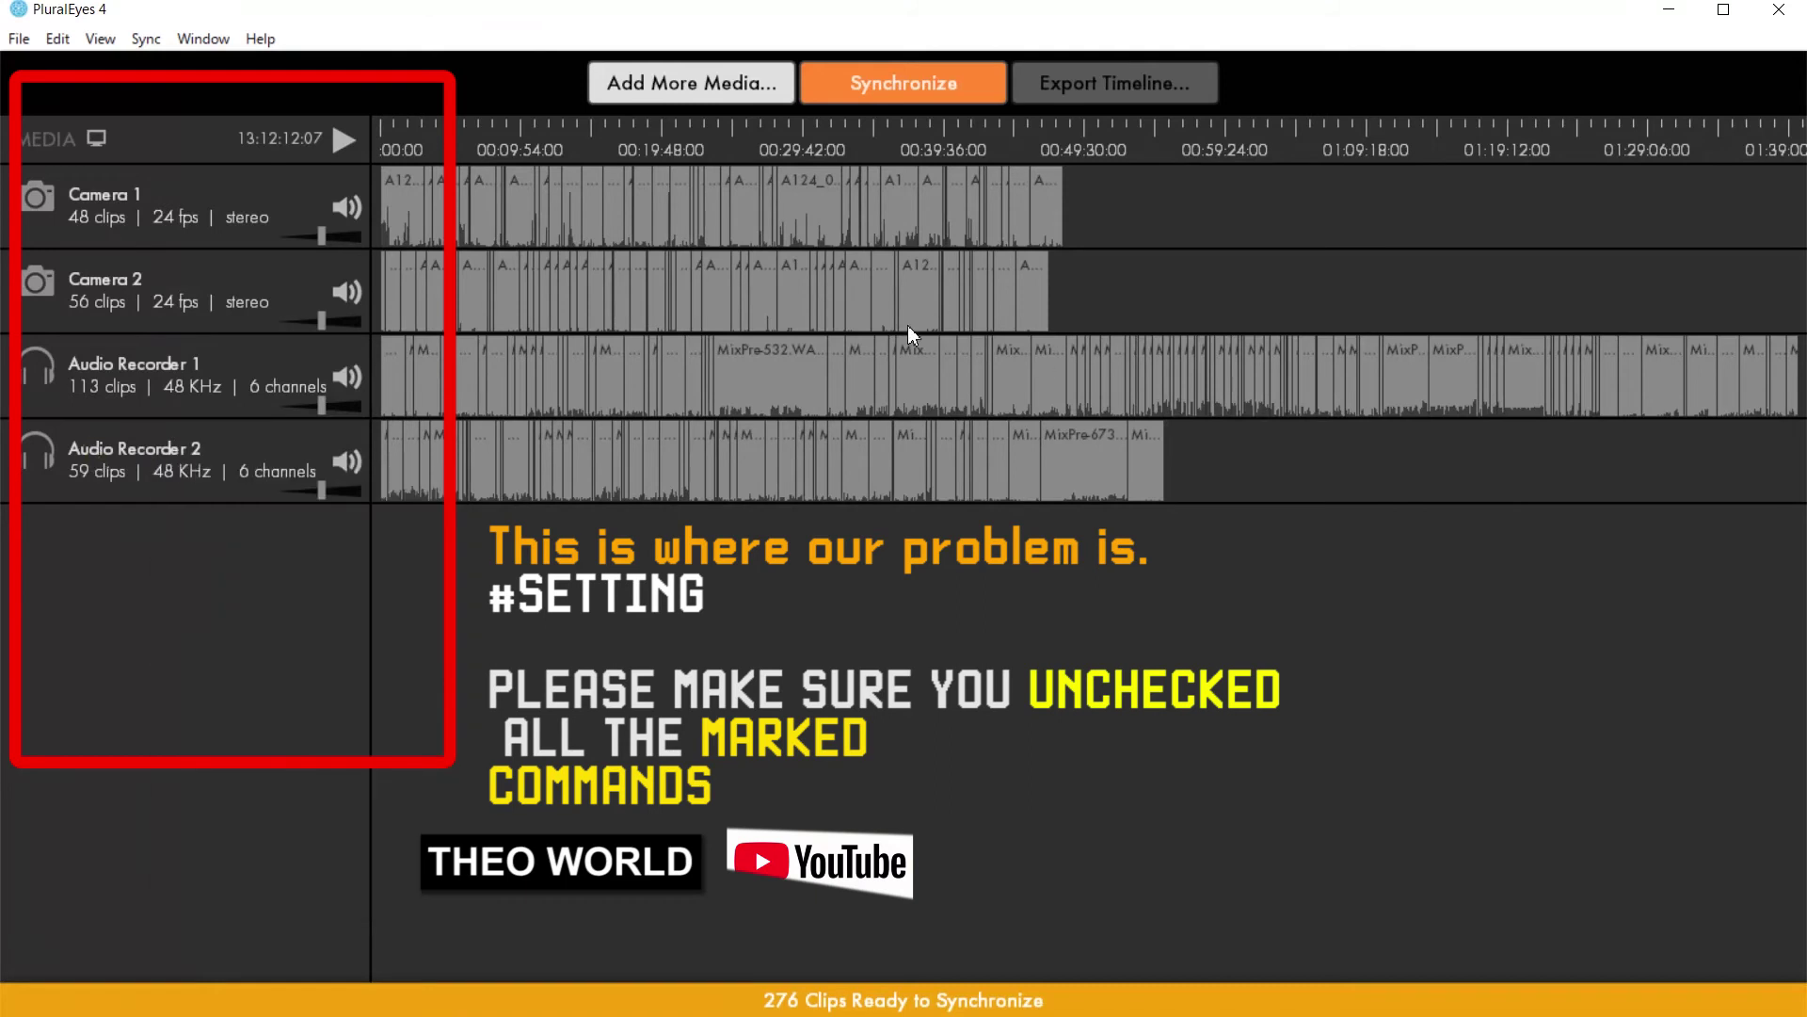
Synchronize all 276 clips and export the timeline for Premiere Pro as 'well done' XML.
left_click(895, 83)
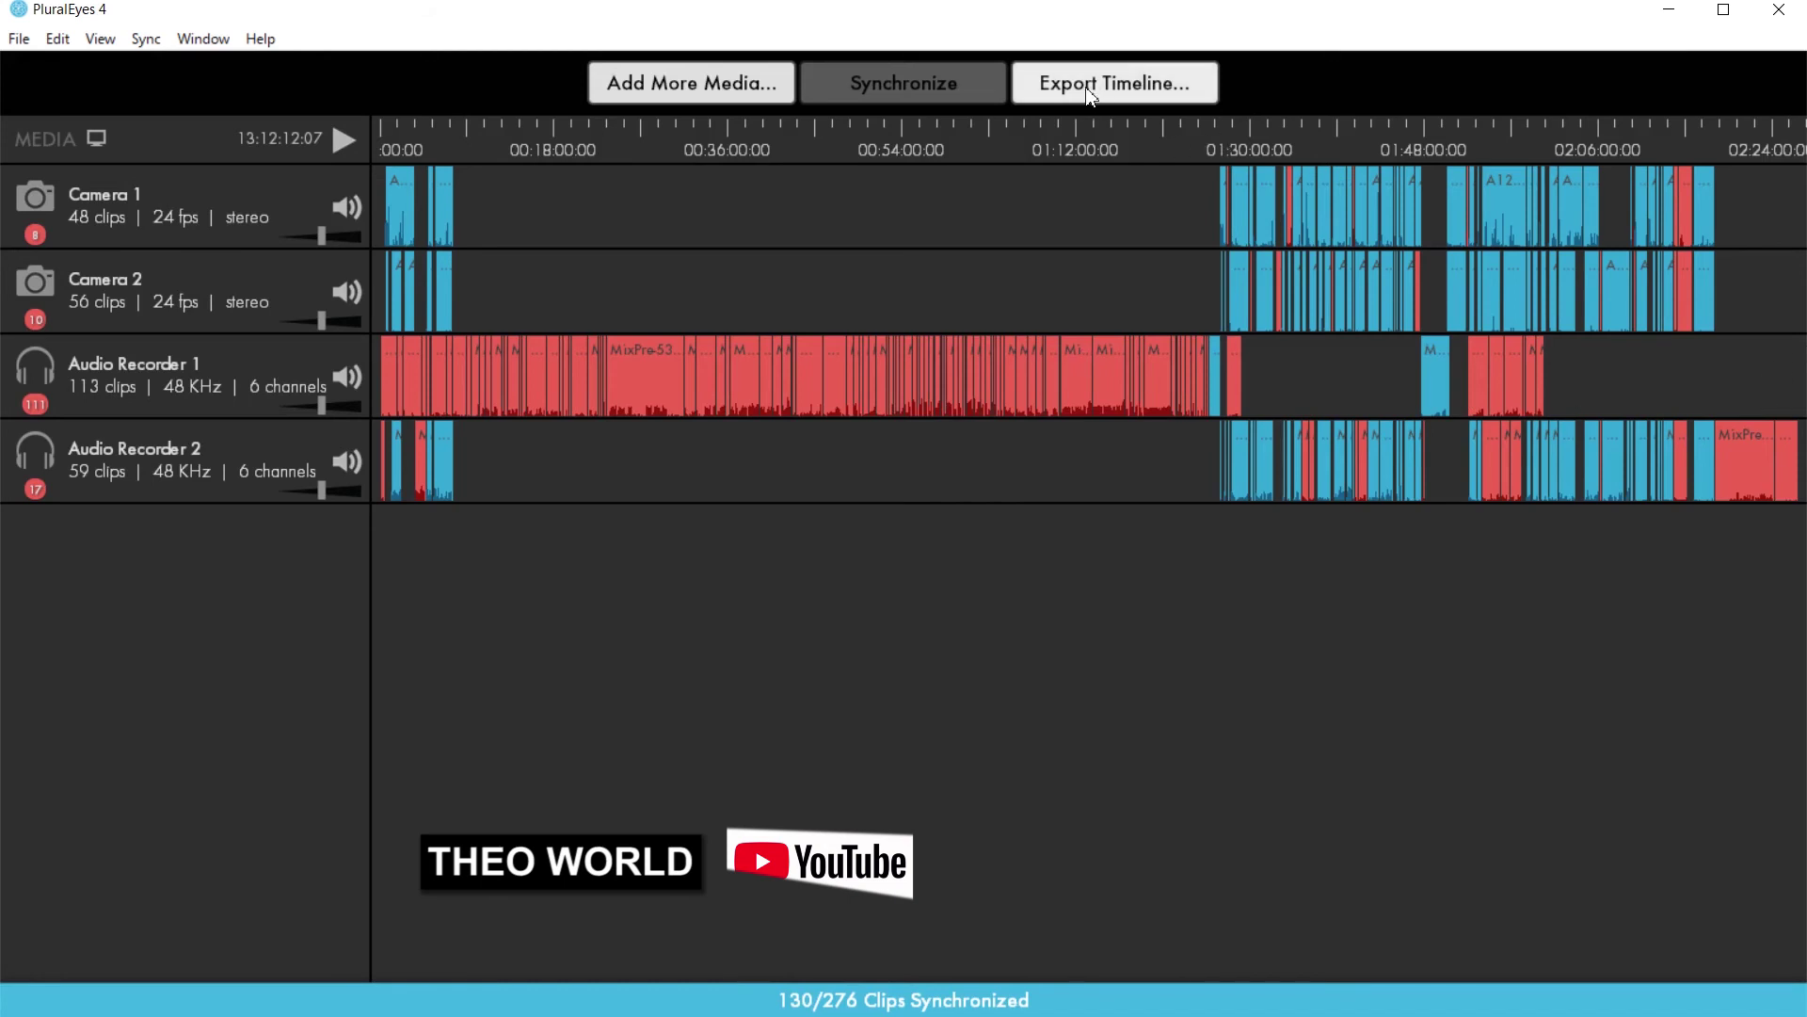
left_click(1056, 85)
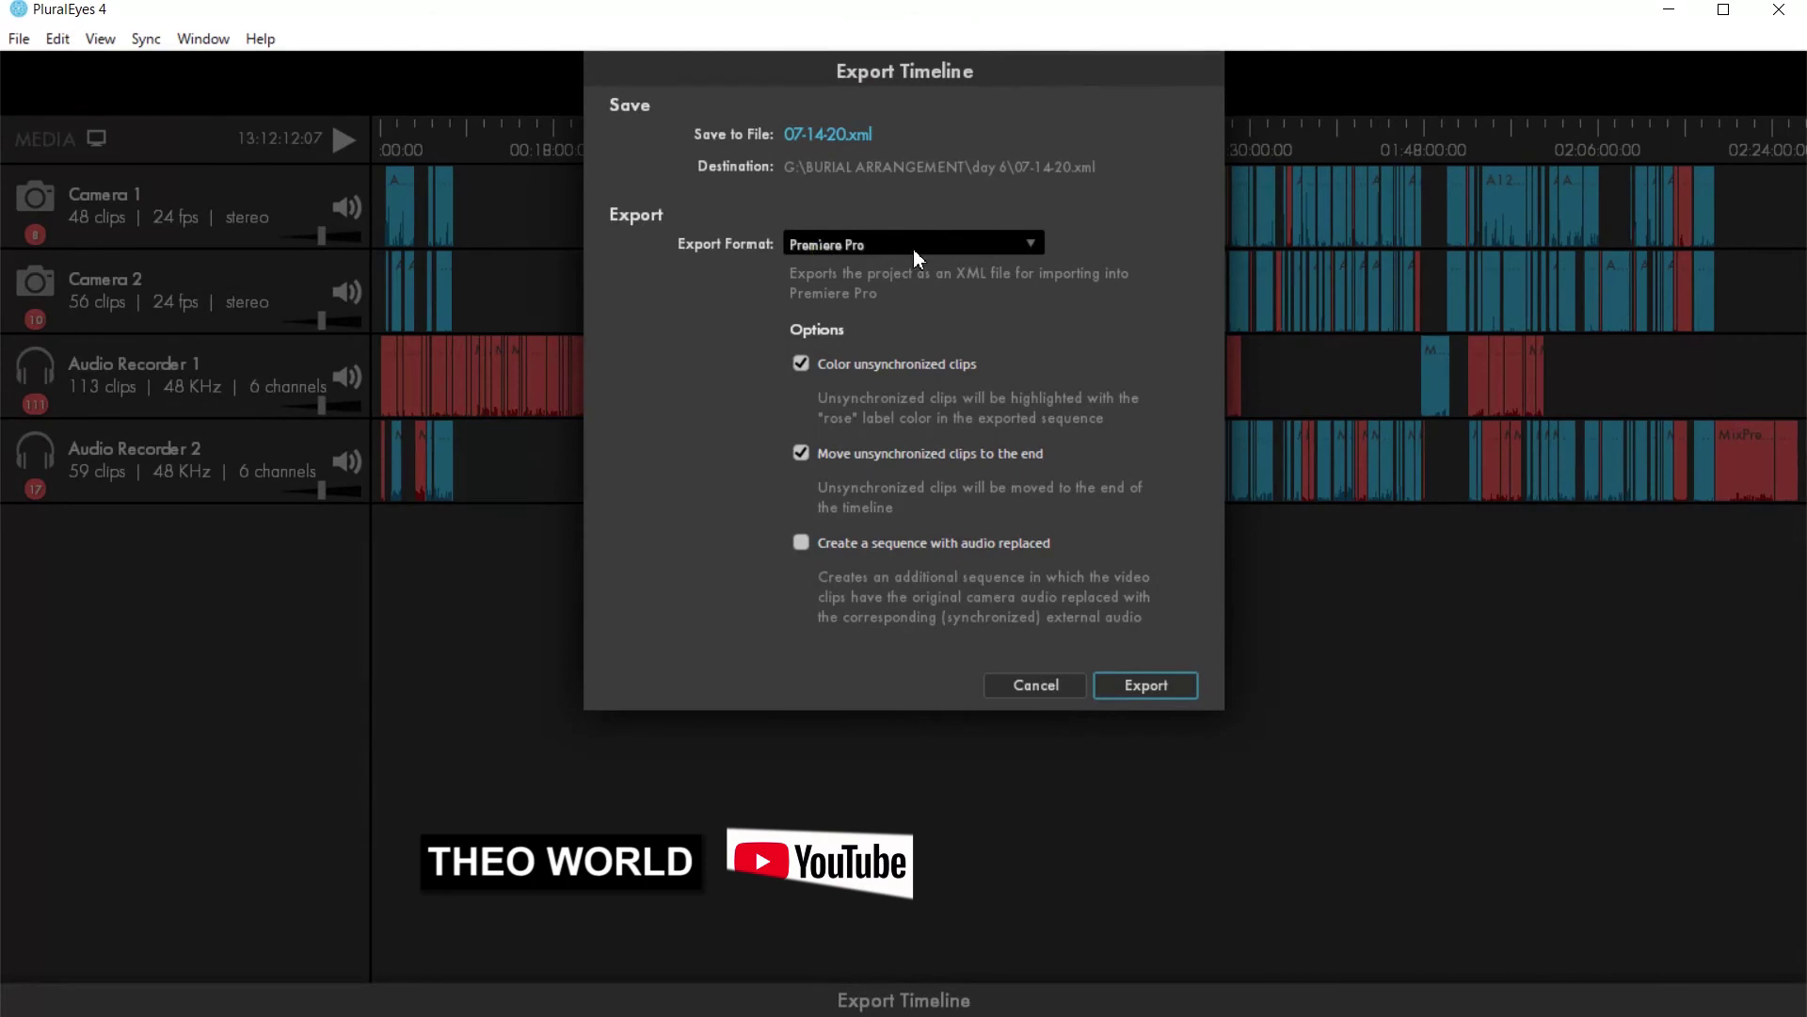
left_click(843, 141)
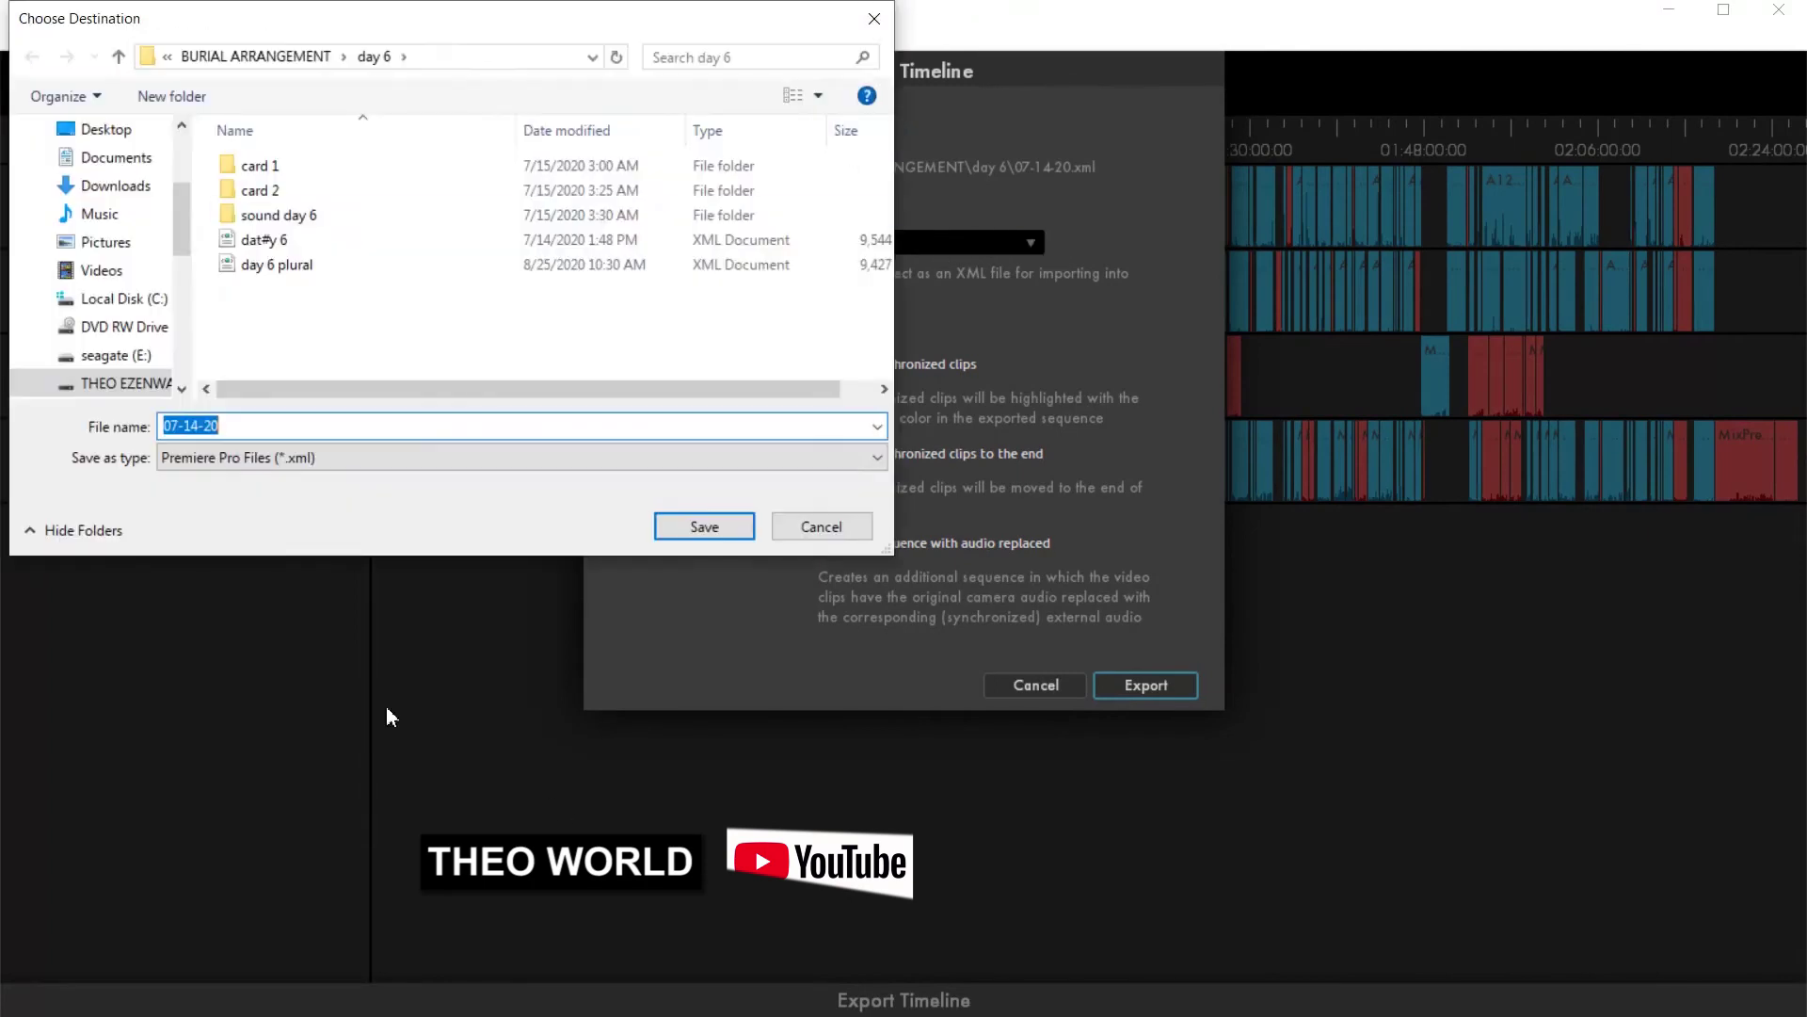
left_click(236, 425)
double_click(242, 426)
type("well done")
left_click(700, 527)
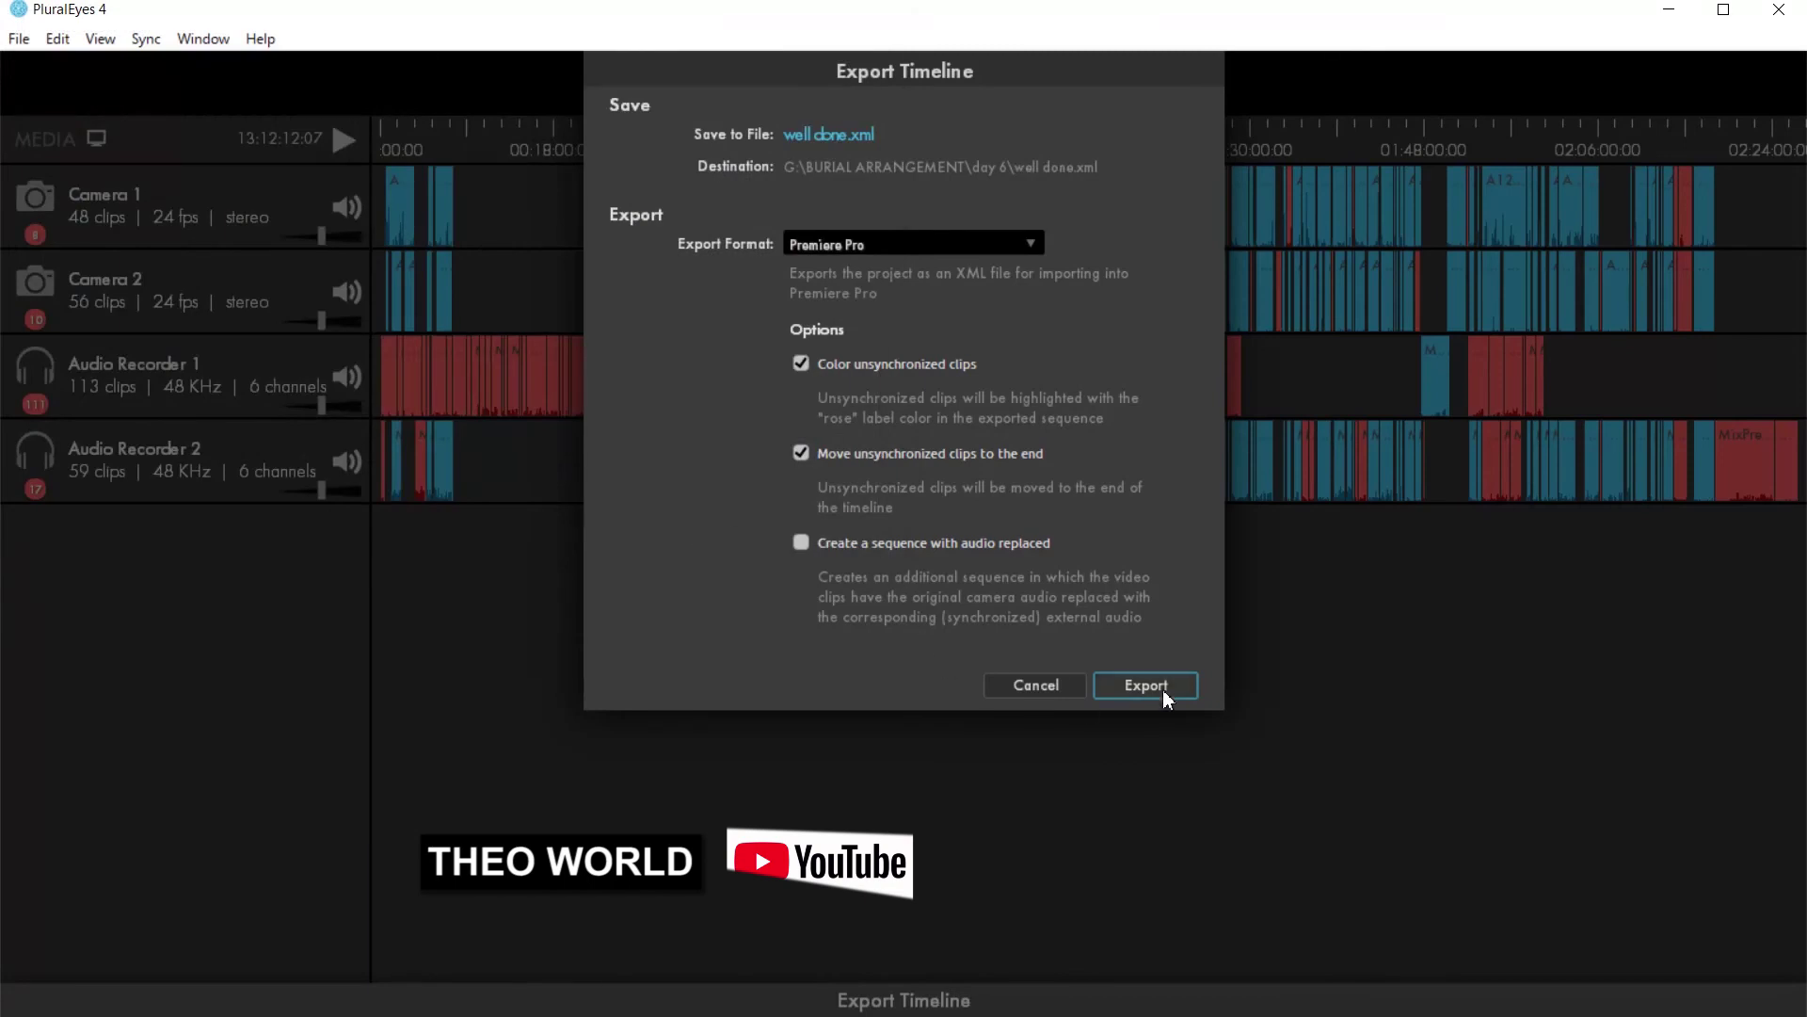
left_click(1163, 698)
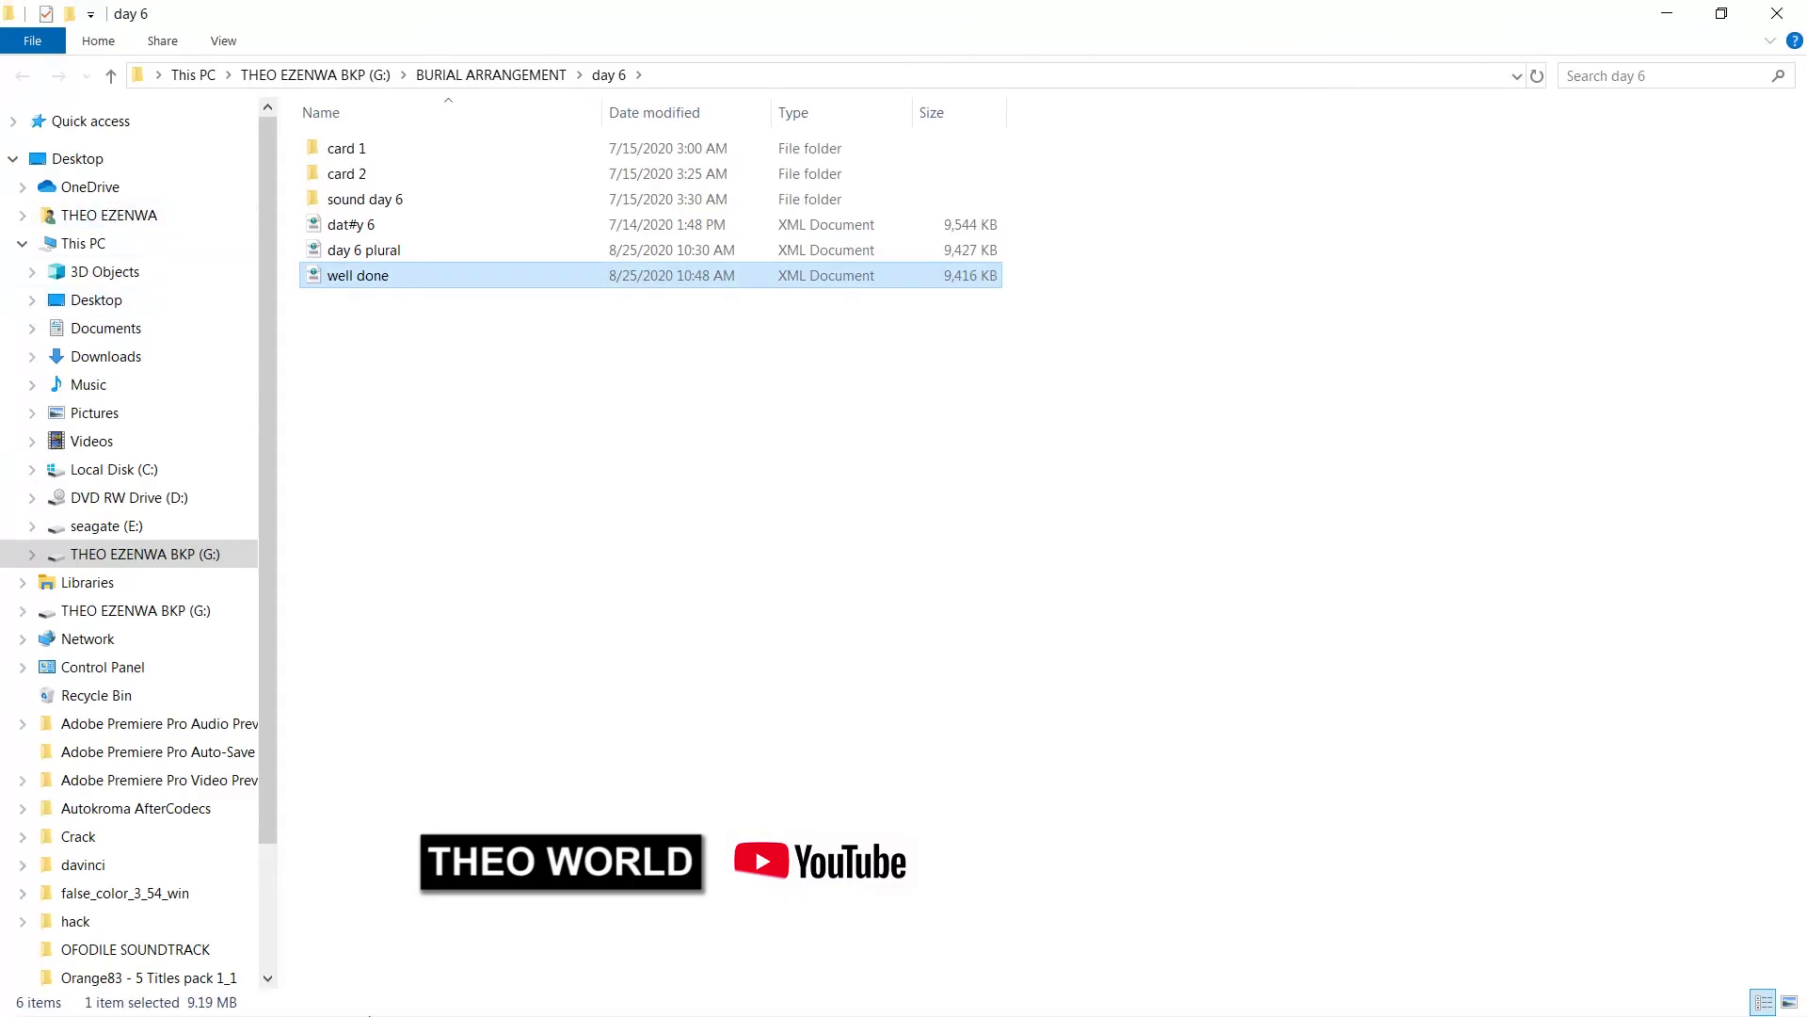
Minimize File Explorer after checking the 'well done' XML in day 6, then close PluralEyes 4.
left_click(1667, 13)
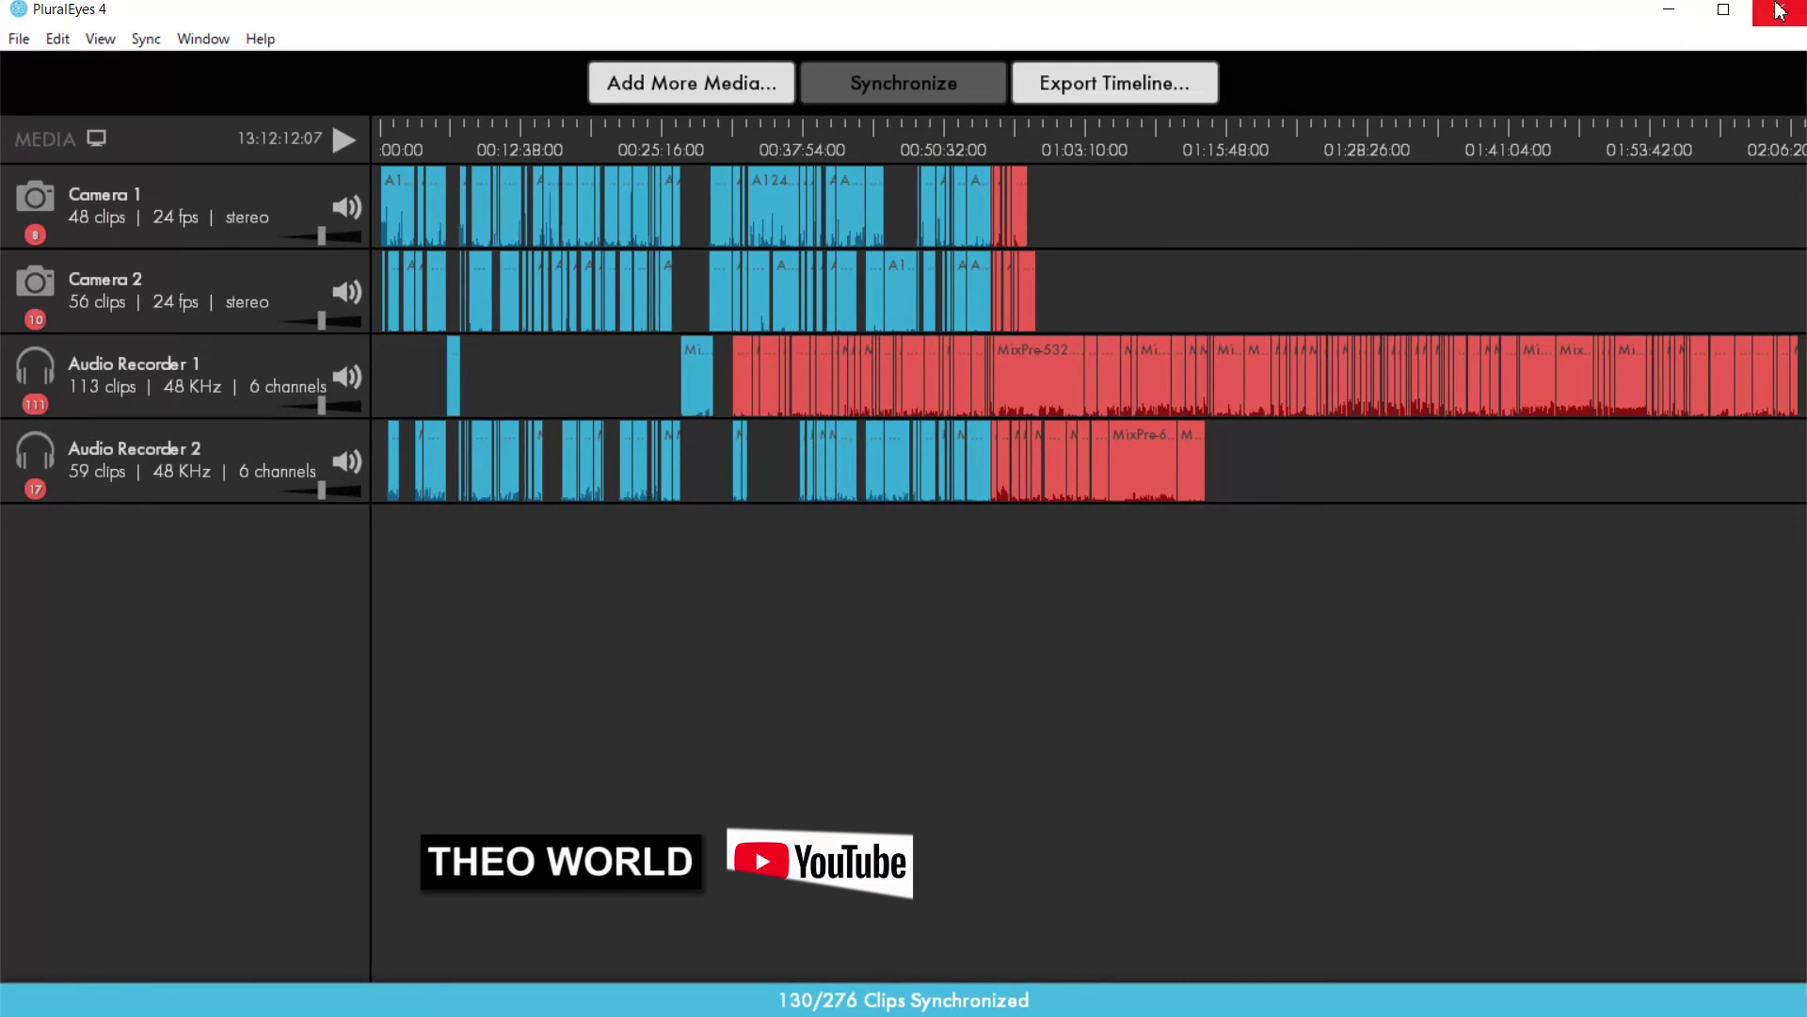
left_click(1779, 11)
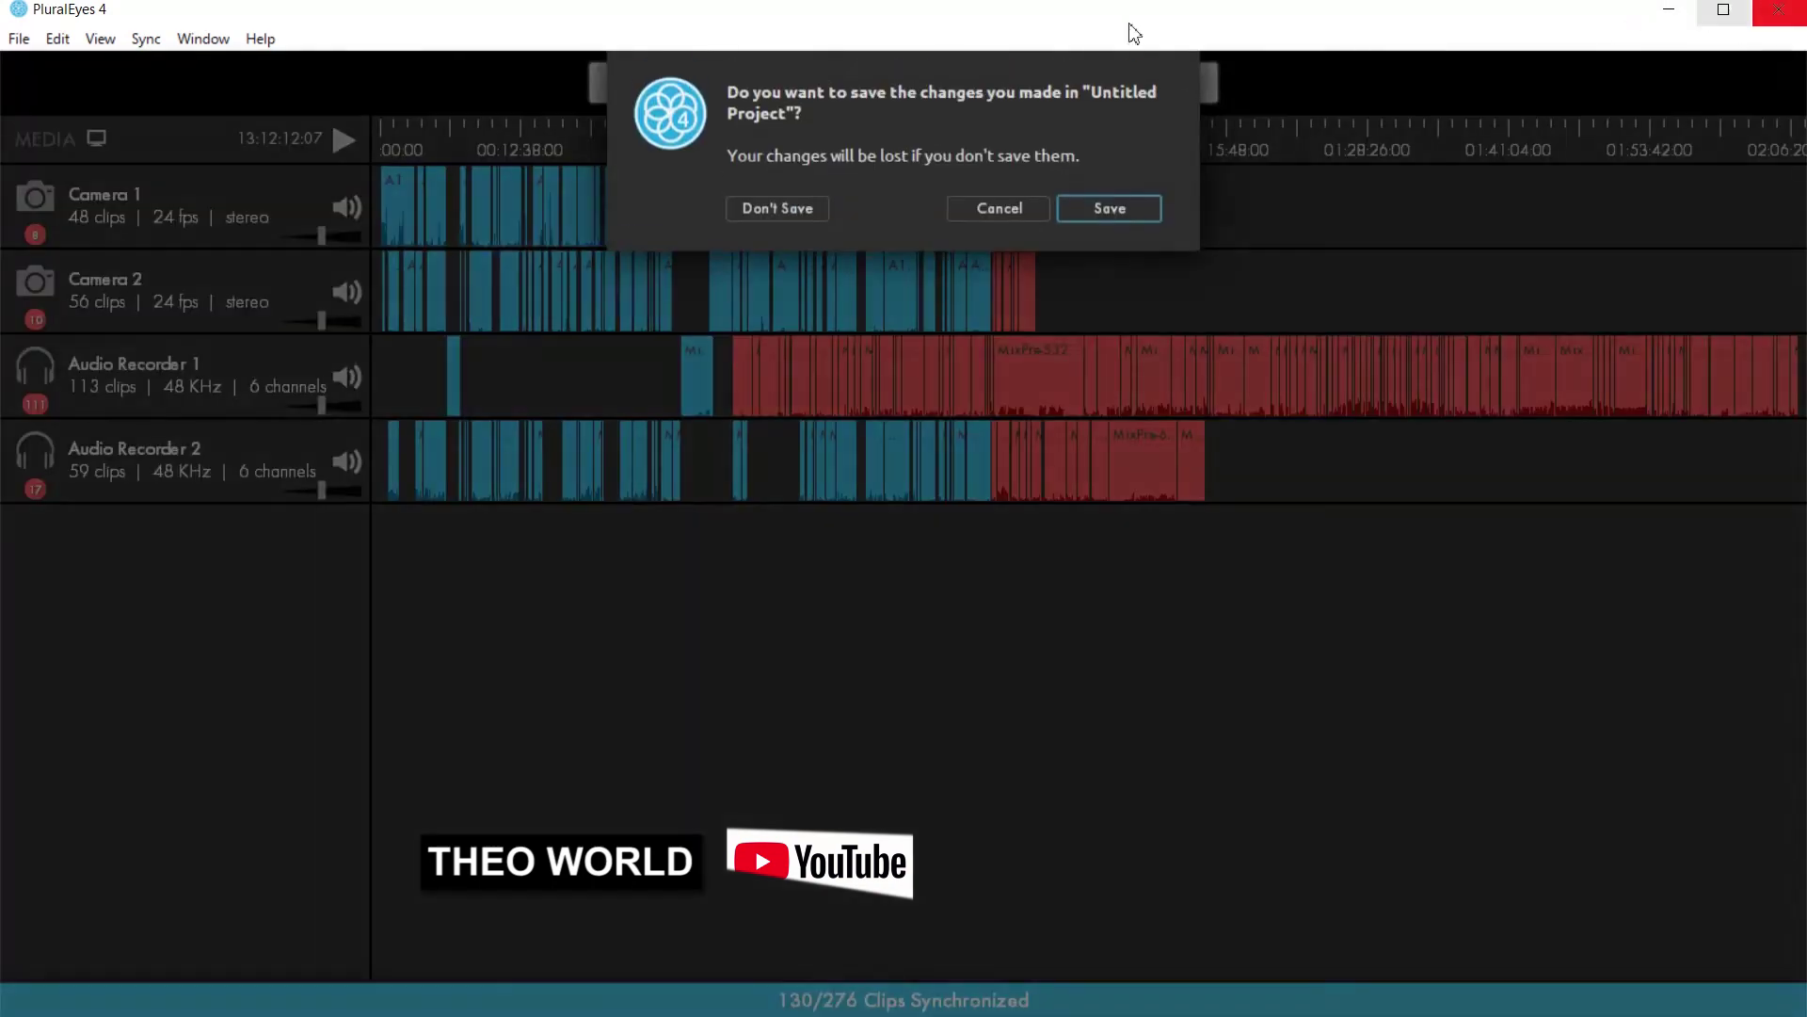
Quit PluralEyes without saving, then import 'well done.xml' into Premiere's Project panel.
left_click(770, 208)
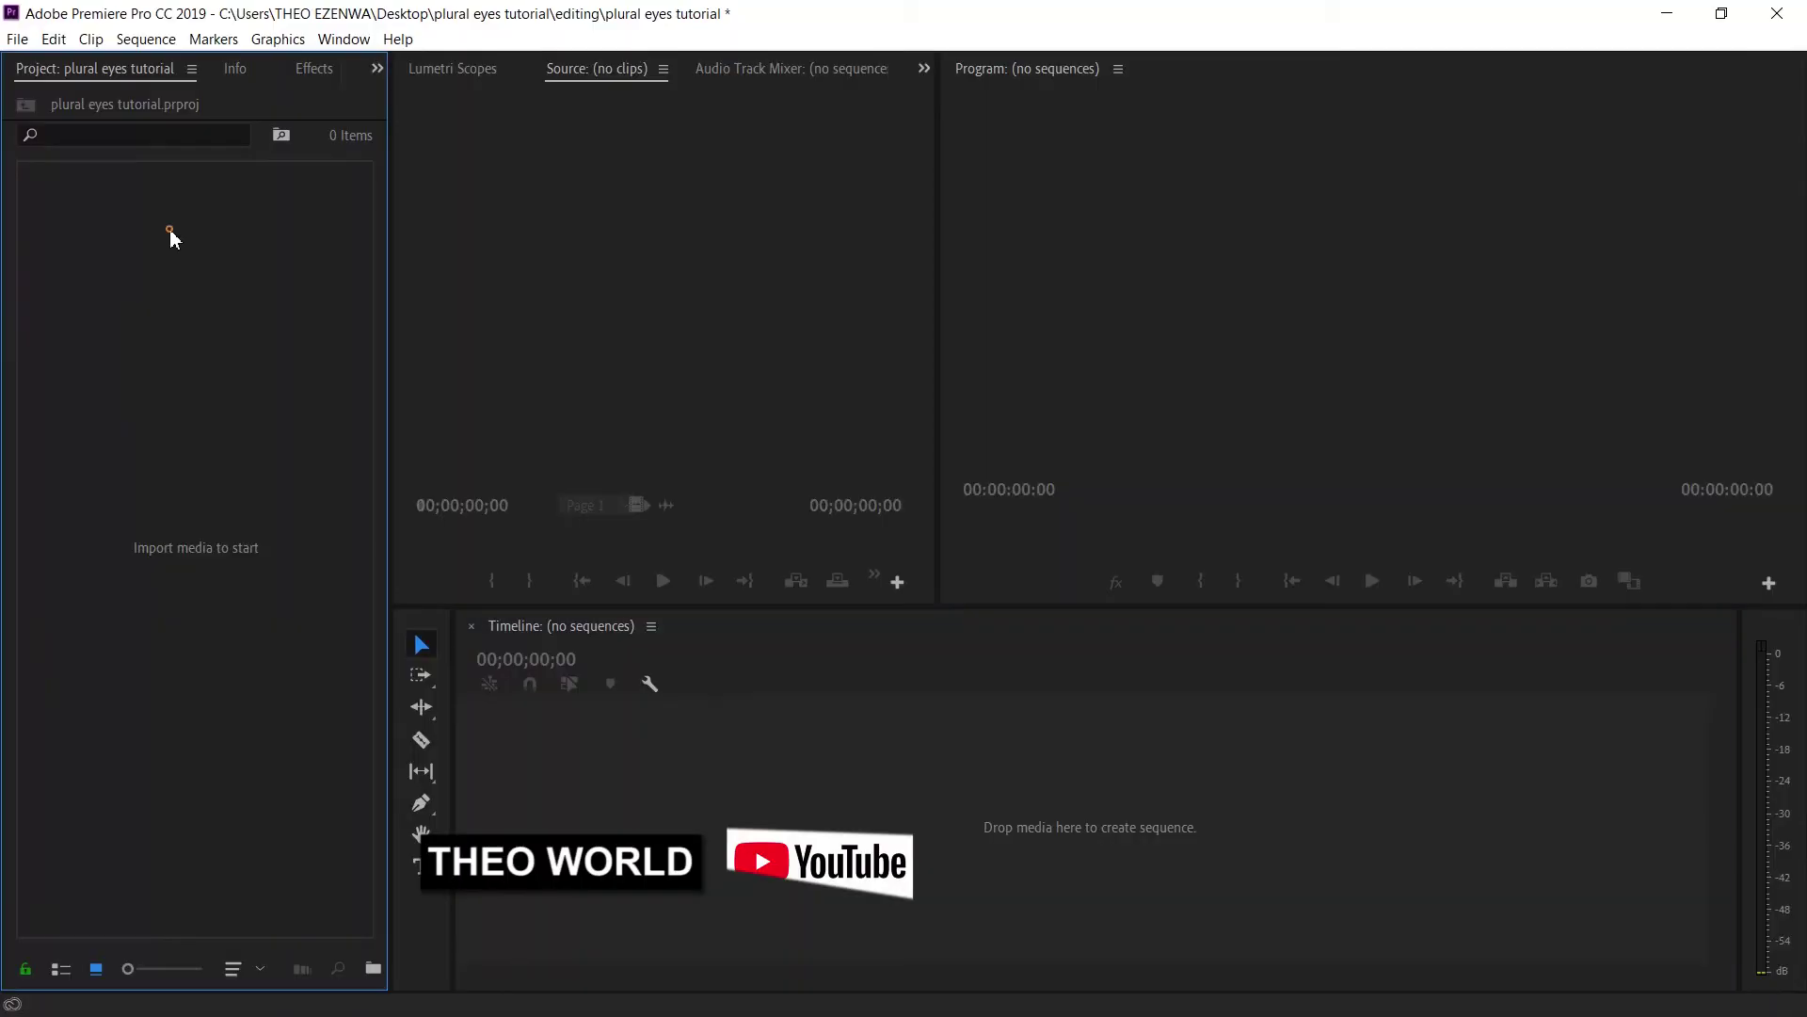
right_click(171, 236)
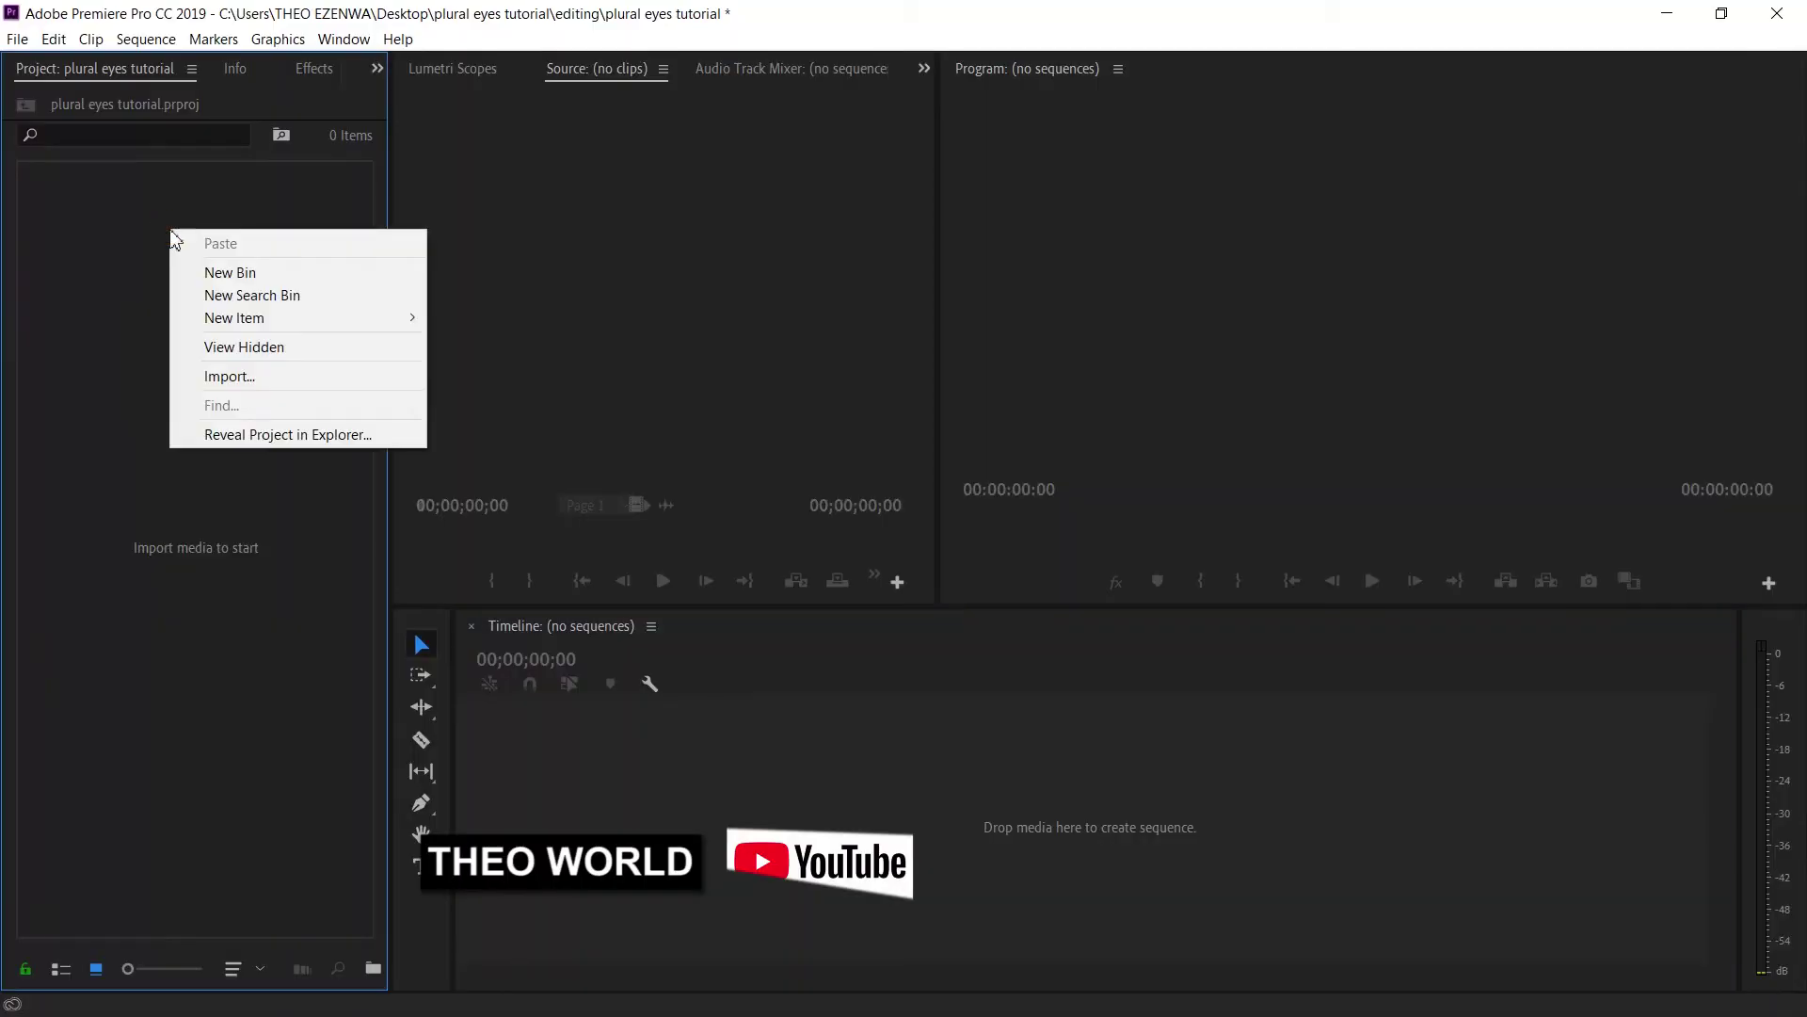
left_click(223, 375)
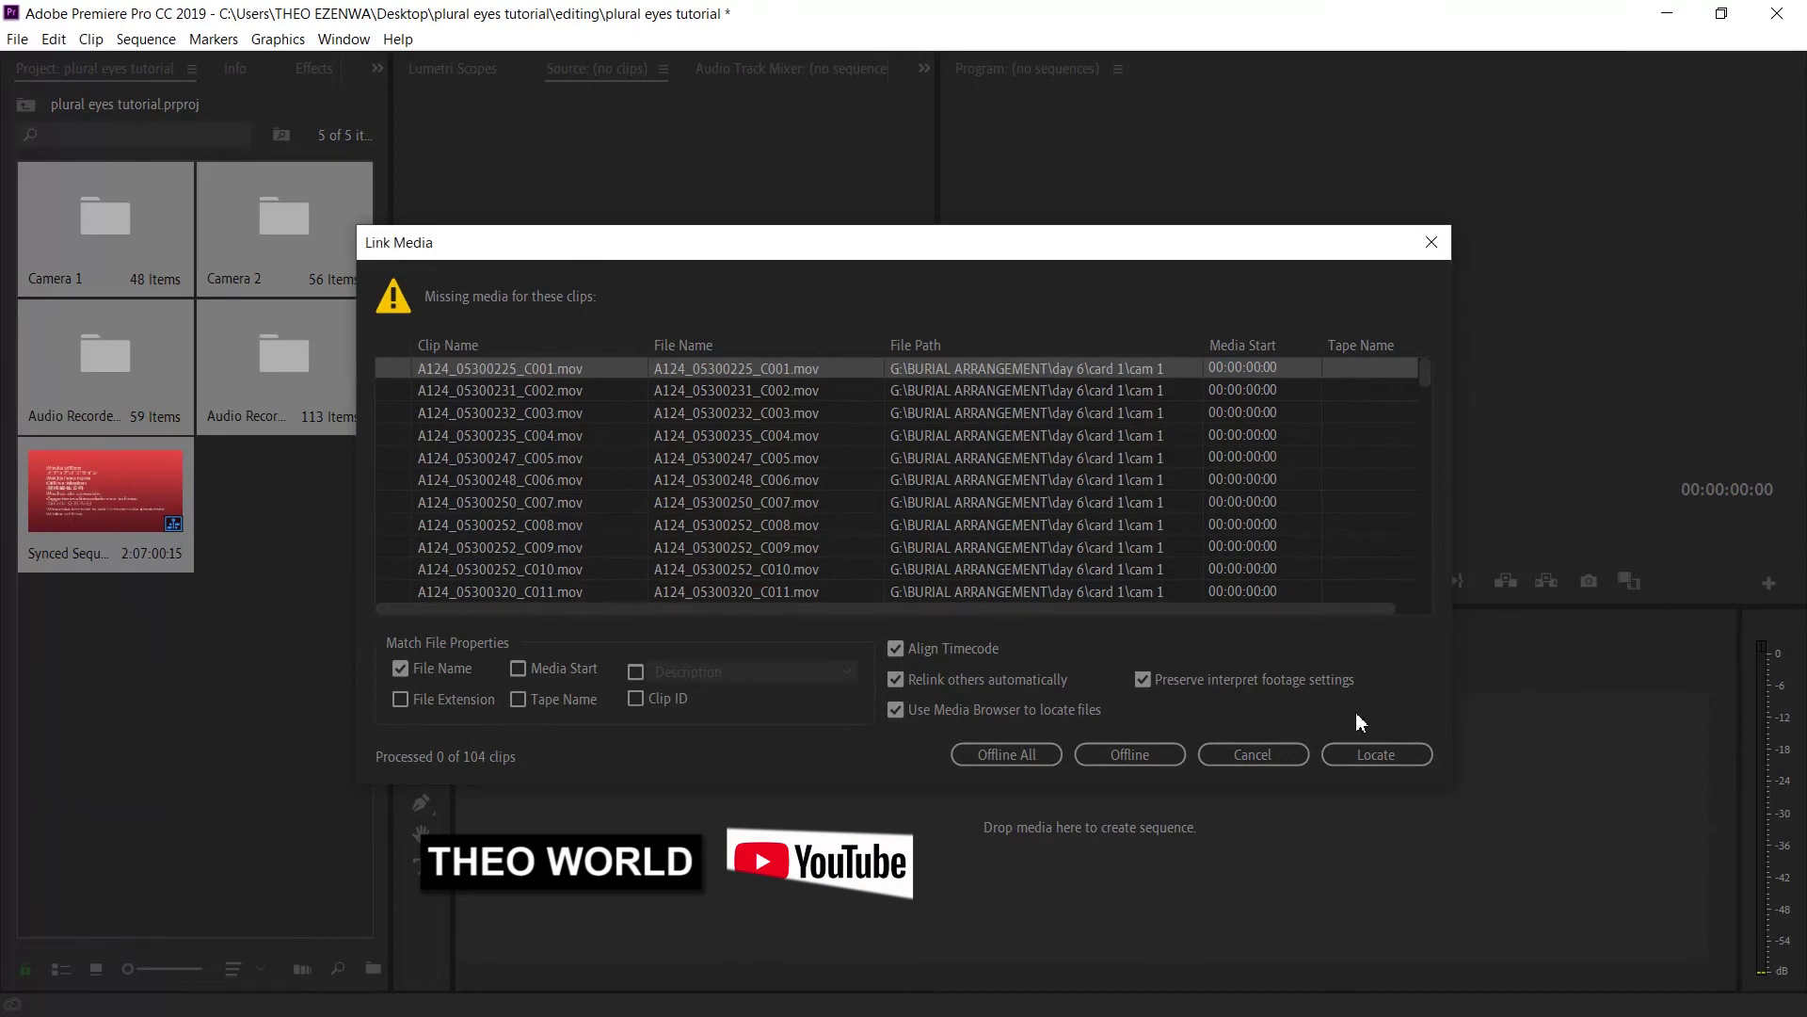
Relink the first batch of missing clips to the first clip in the cam 1 folder.
left_click(1377, 754)
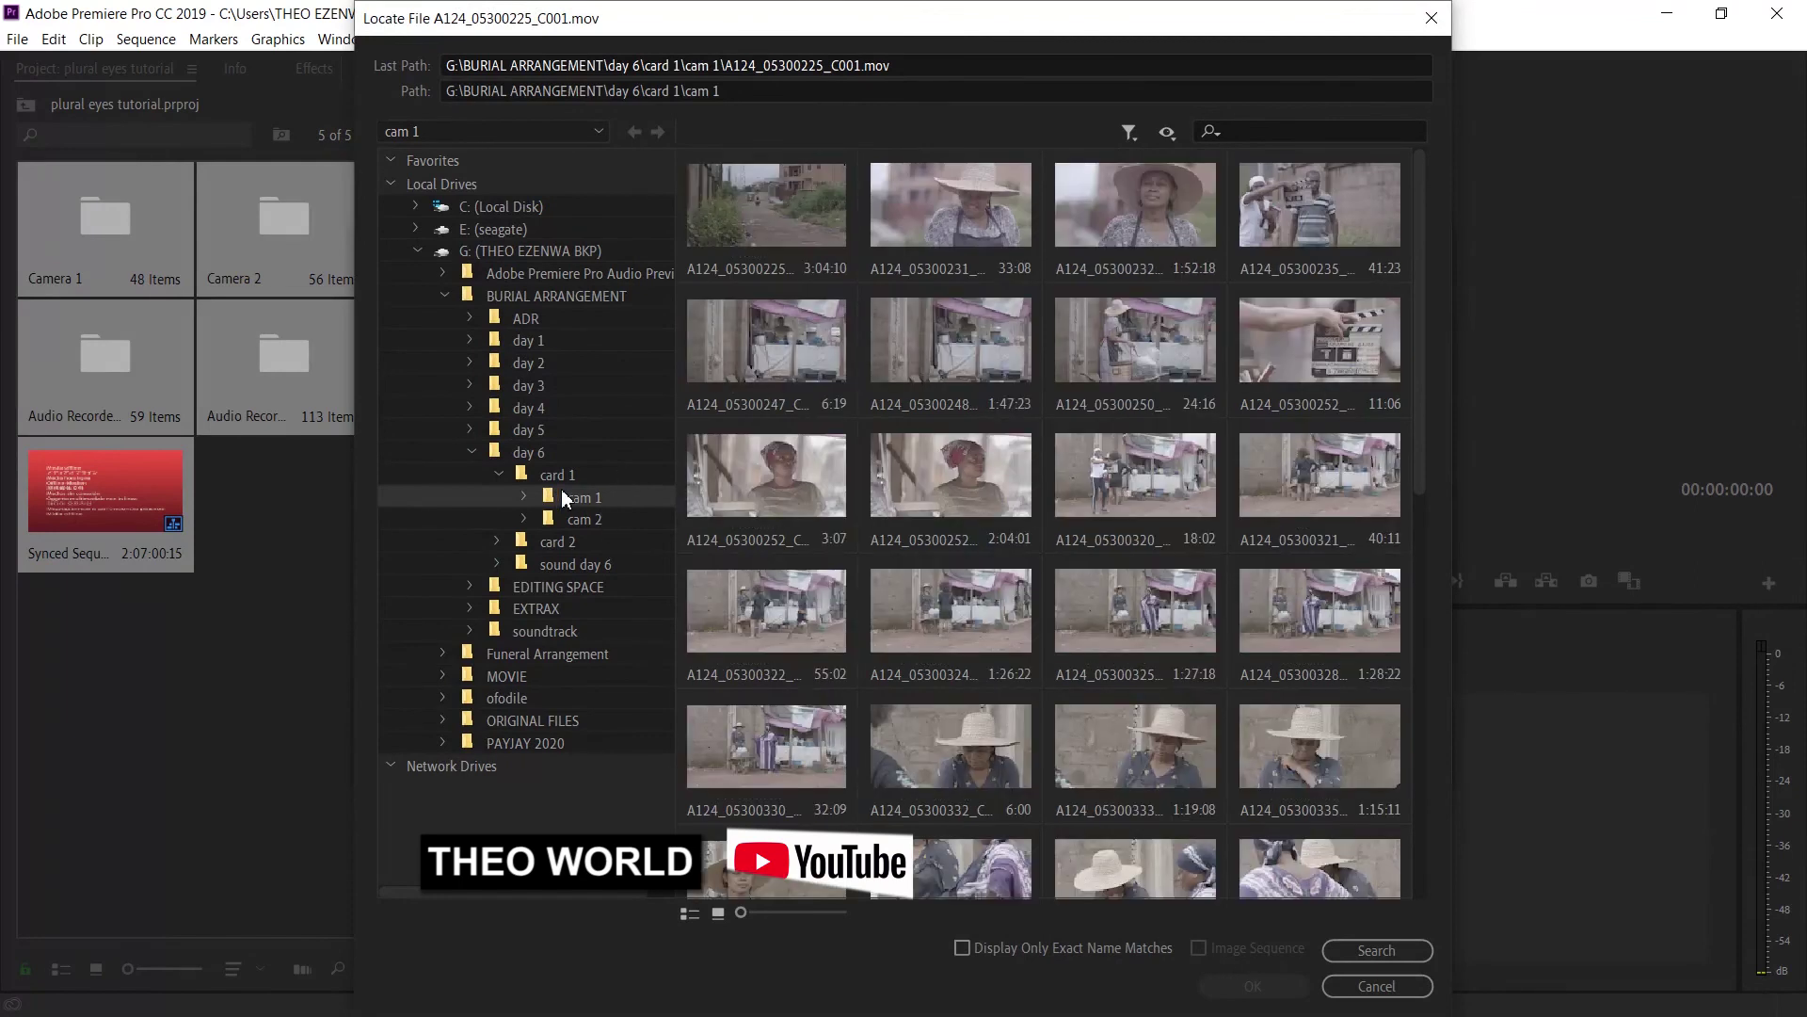
left_click(737, 233)
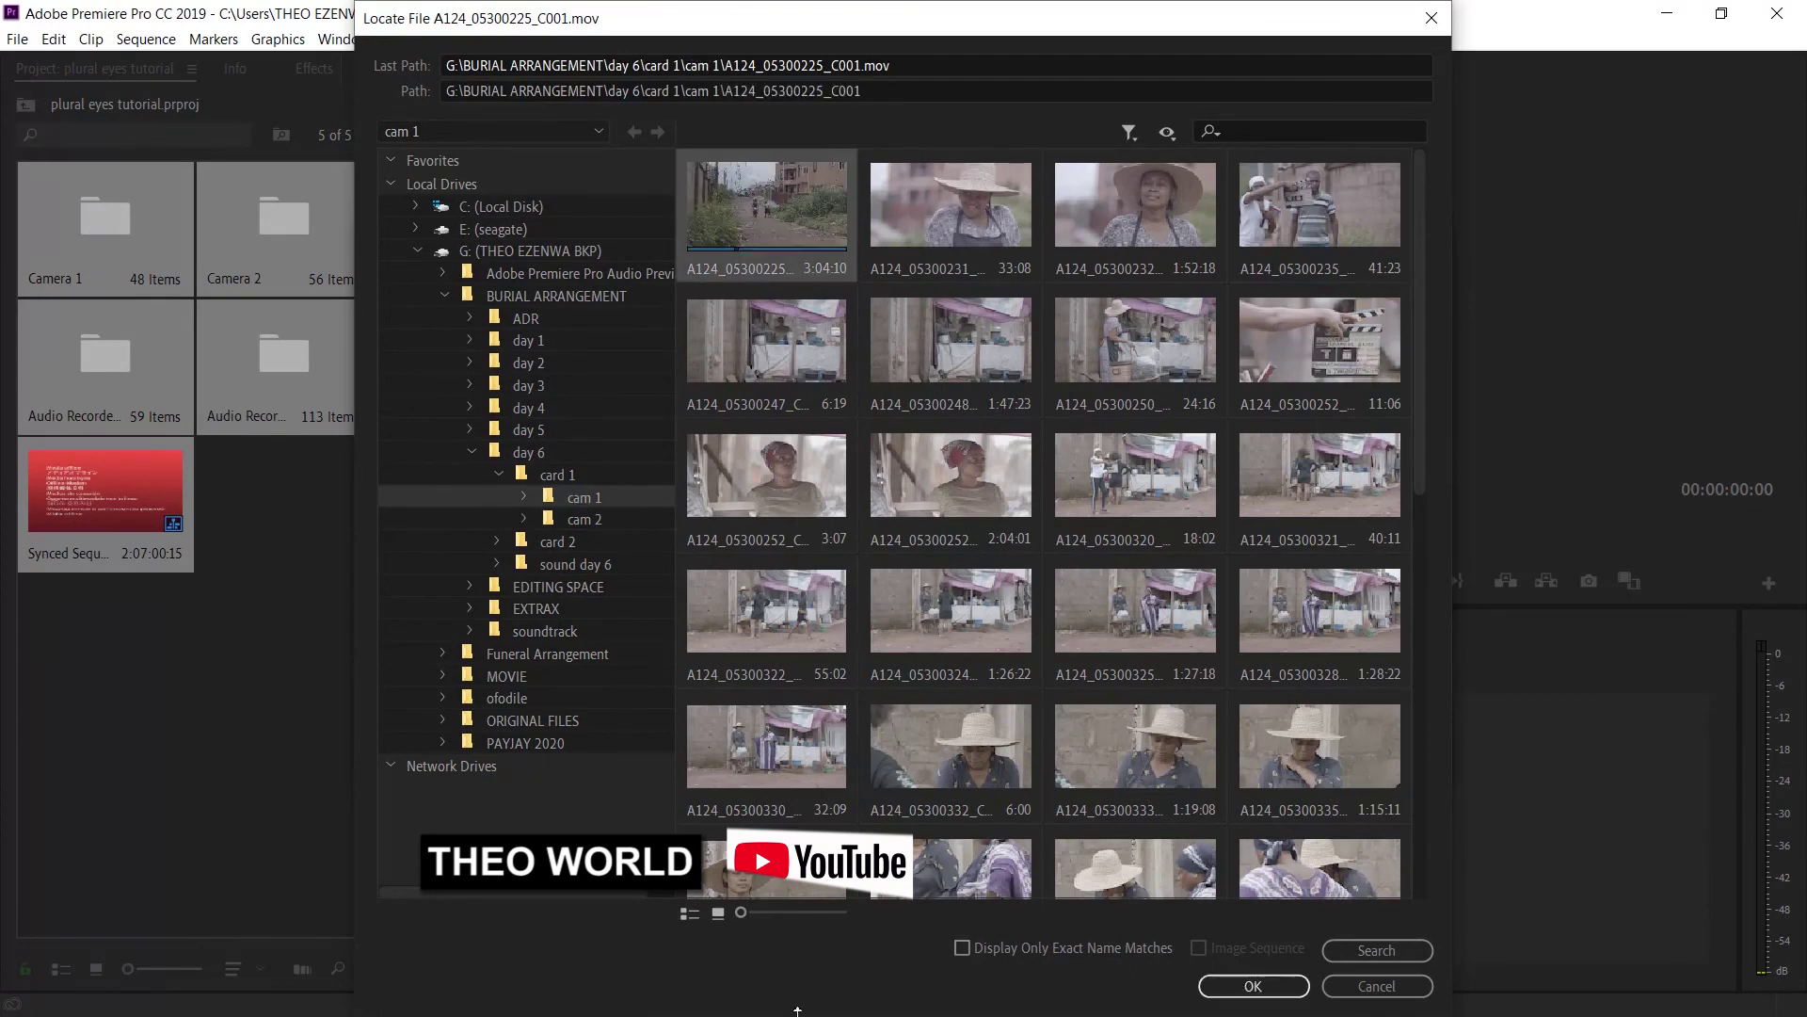
left_click(1247, 986)
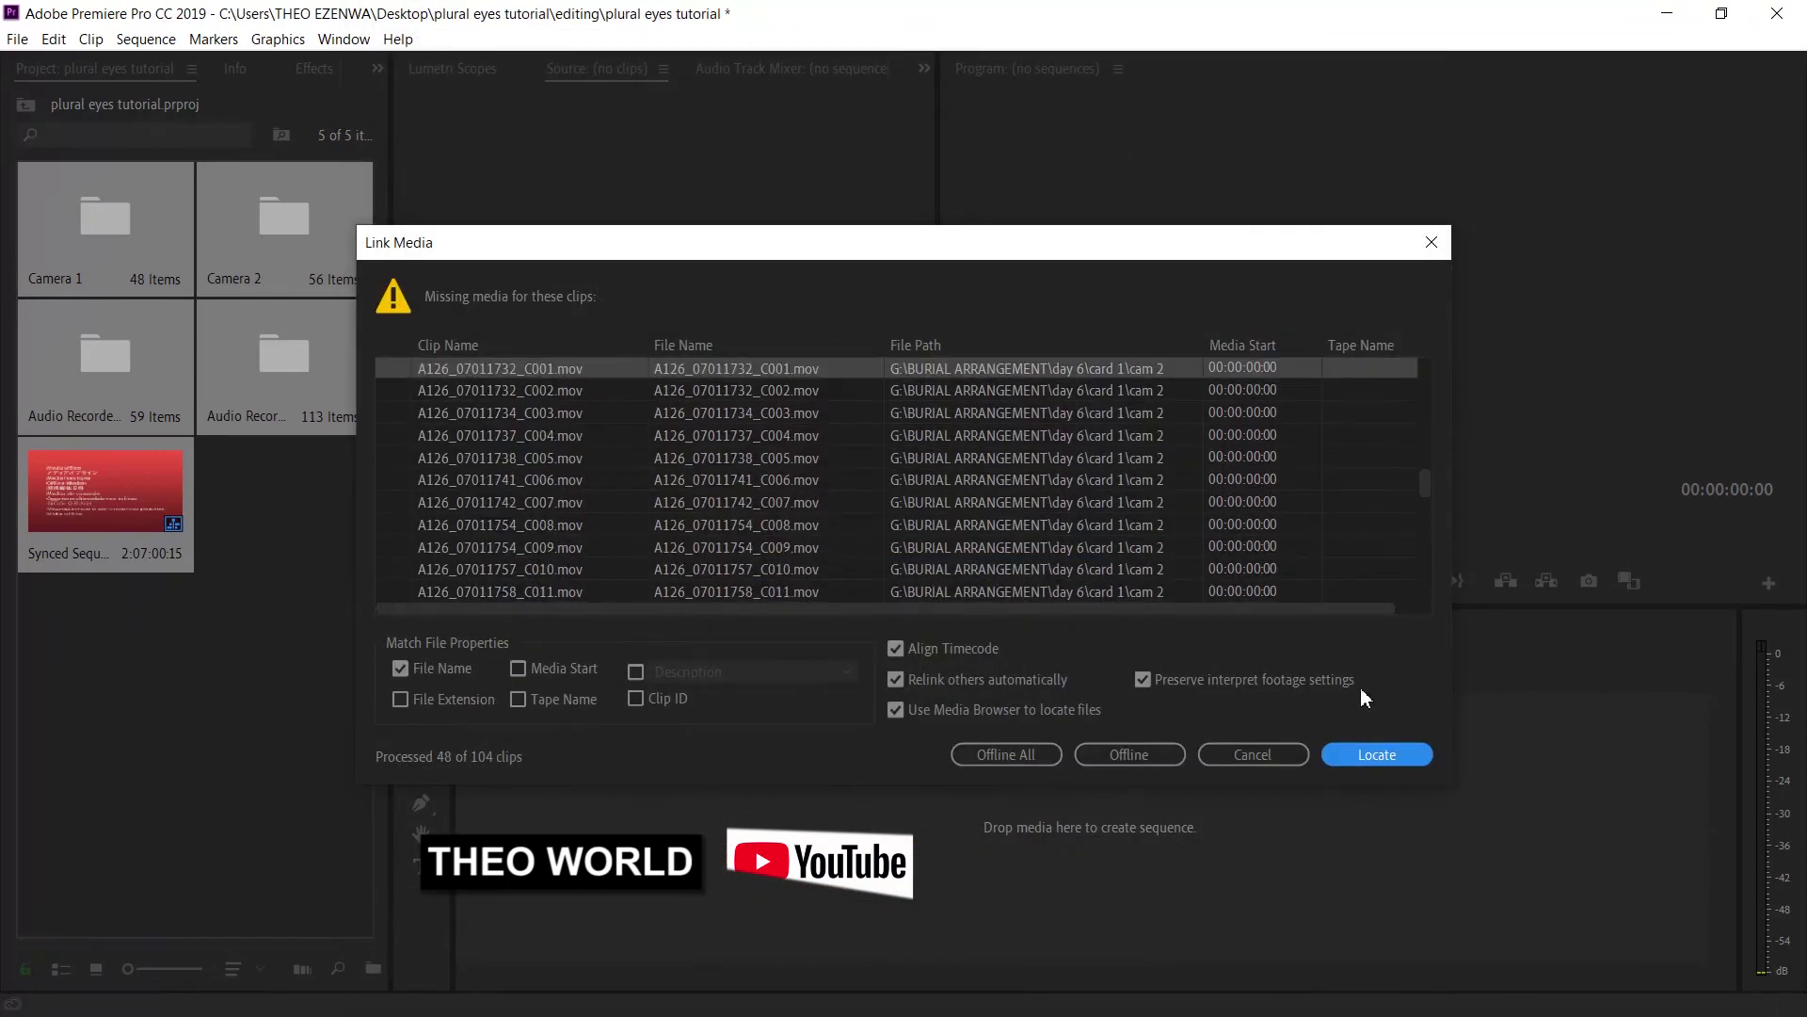
Relink the remaining missing clips to the first clip in the cam 2 folder.
left_click(1368, 755)
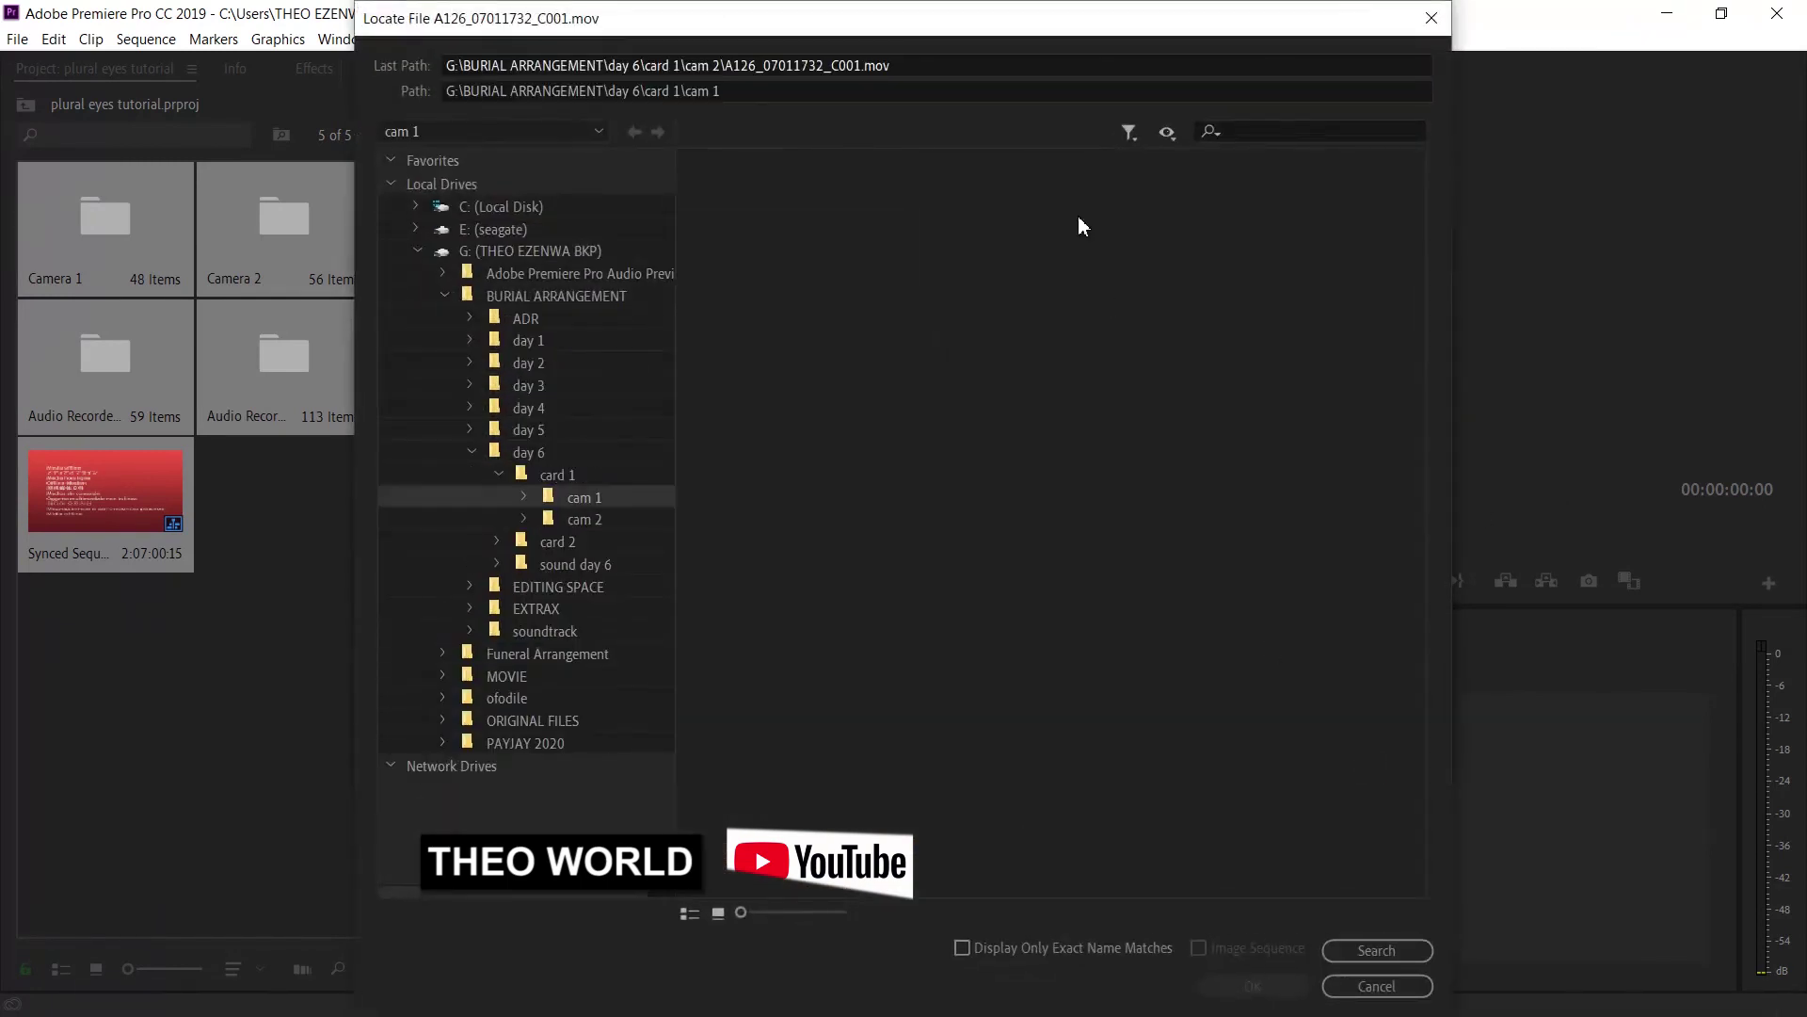
left_click(579, 520)
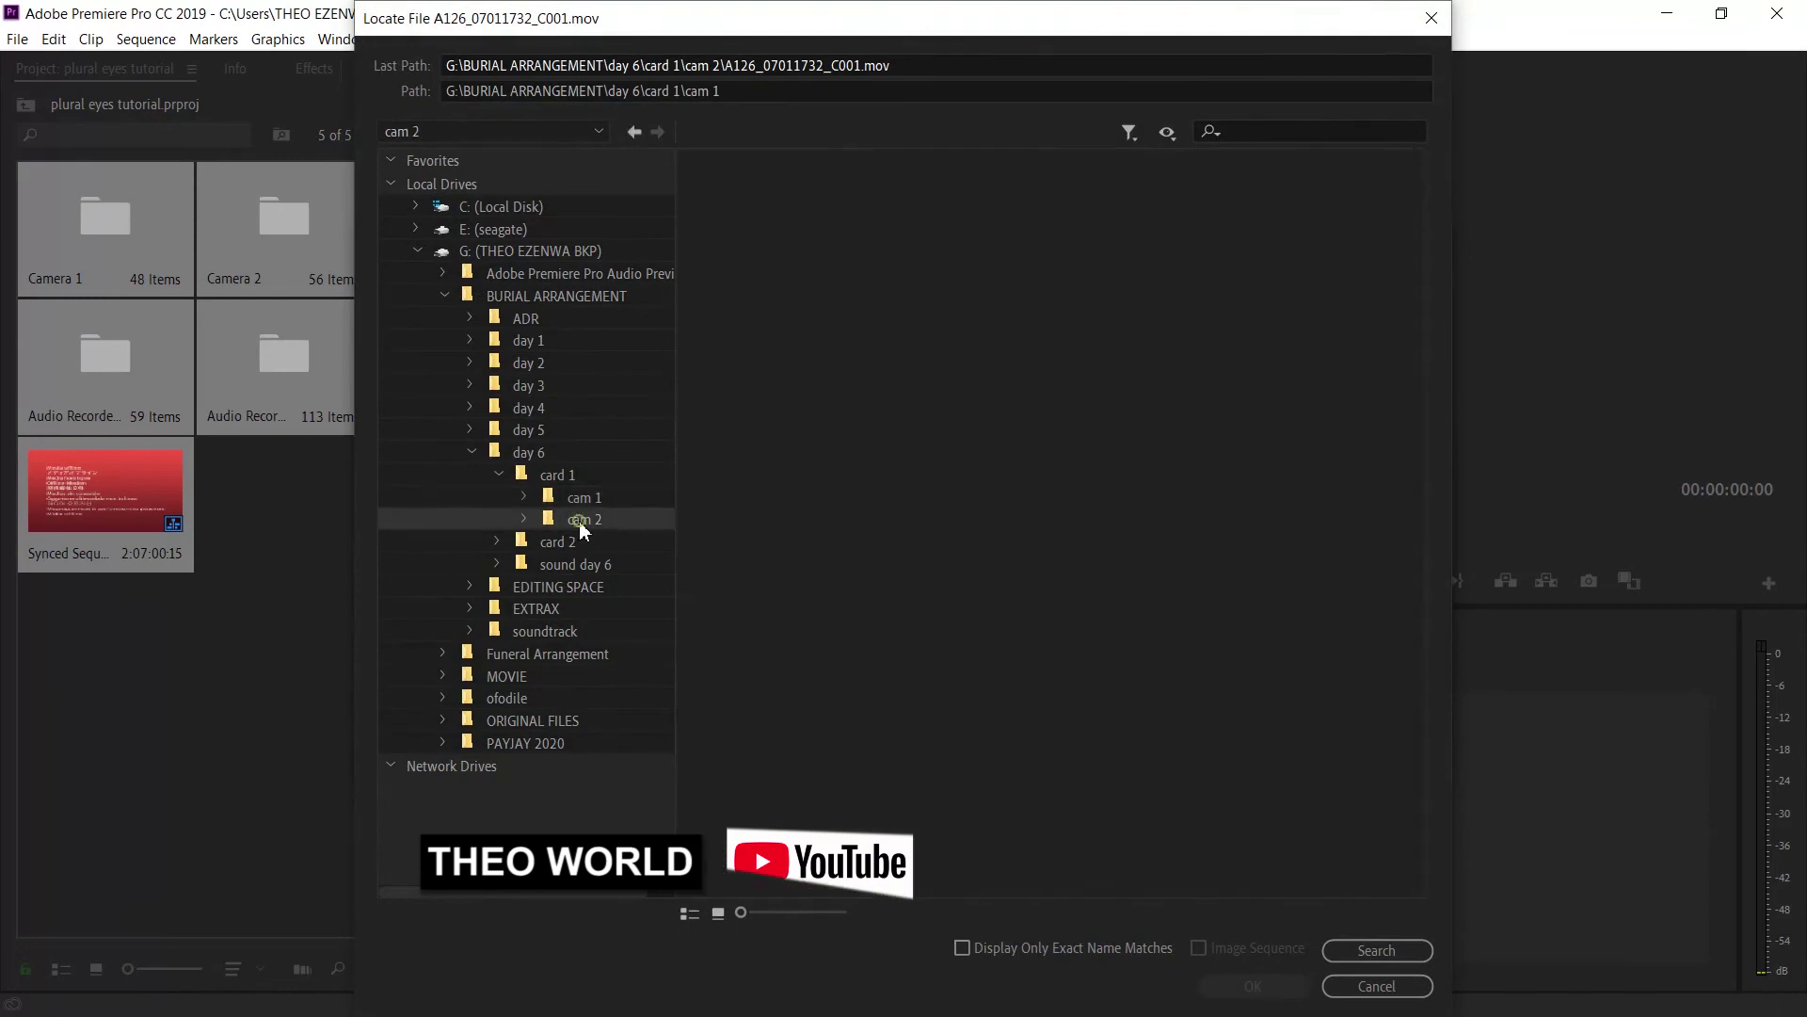
double_click(793, 207)
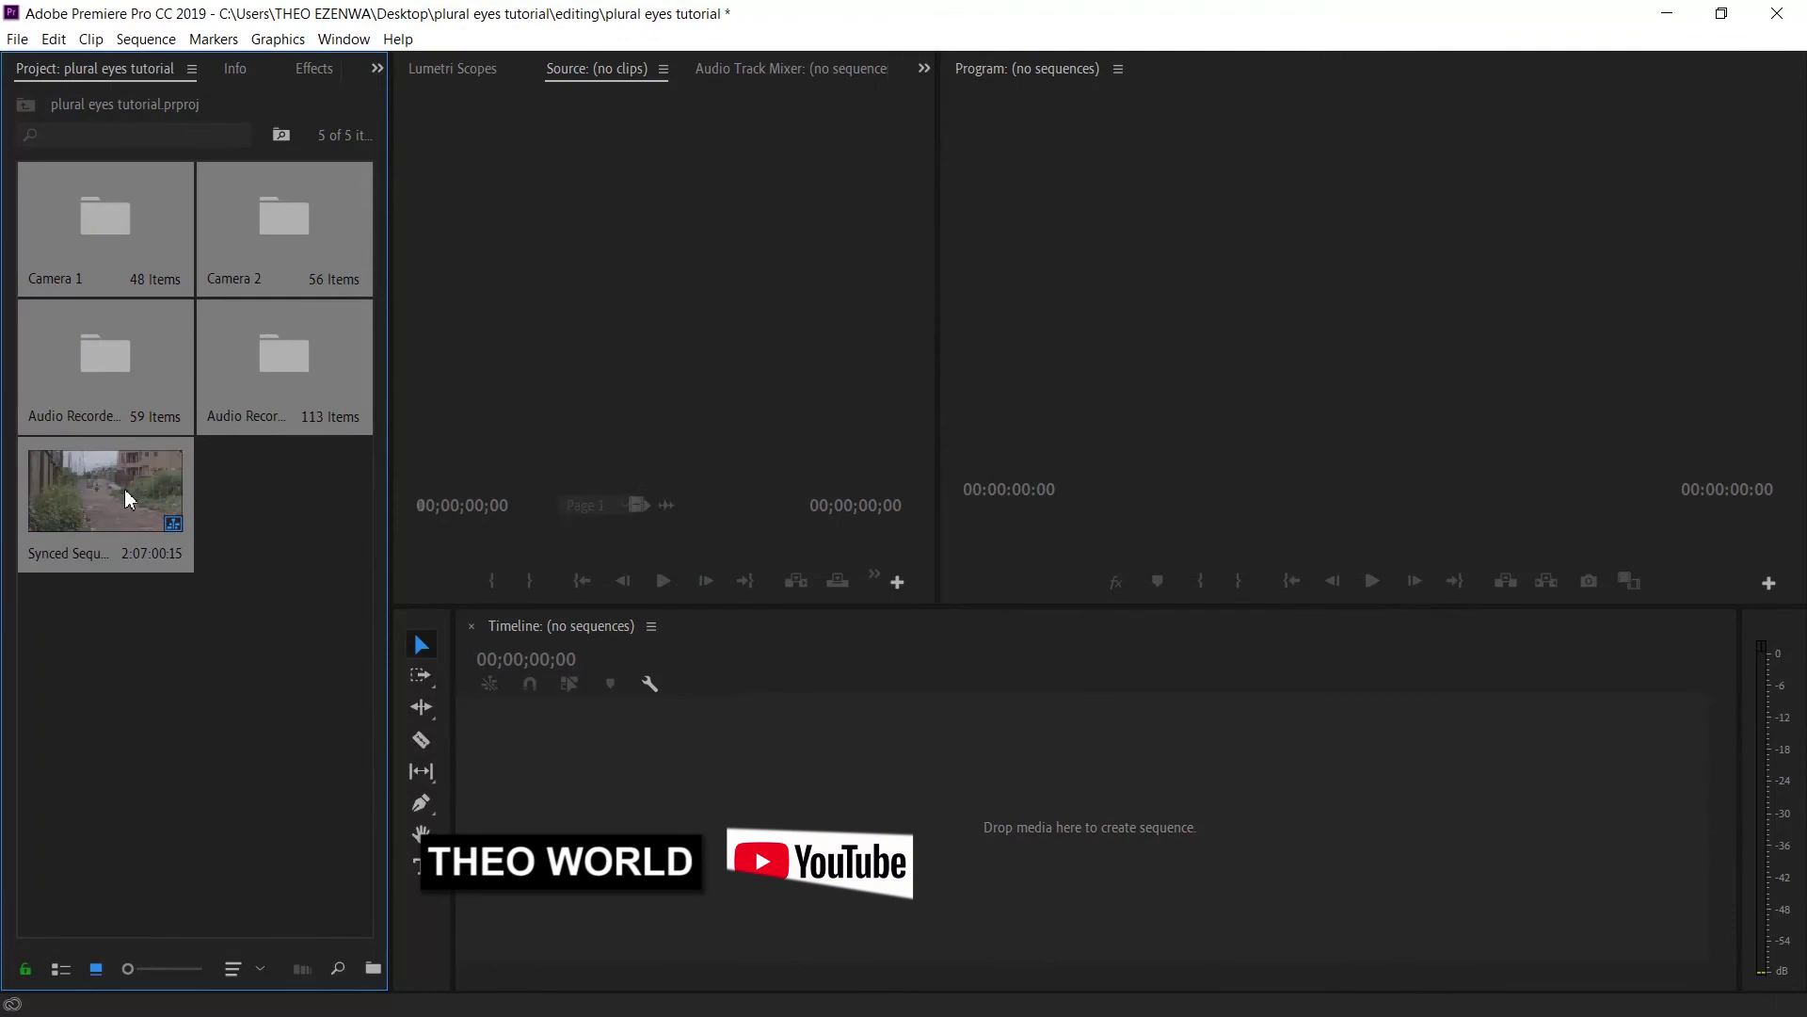
Dismiss the context menu and open the Synced Sequence from the Project panel in the timeline.
right_click(124, 489)
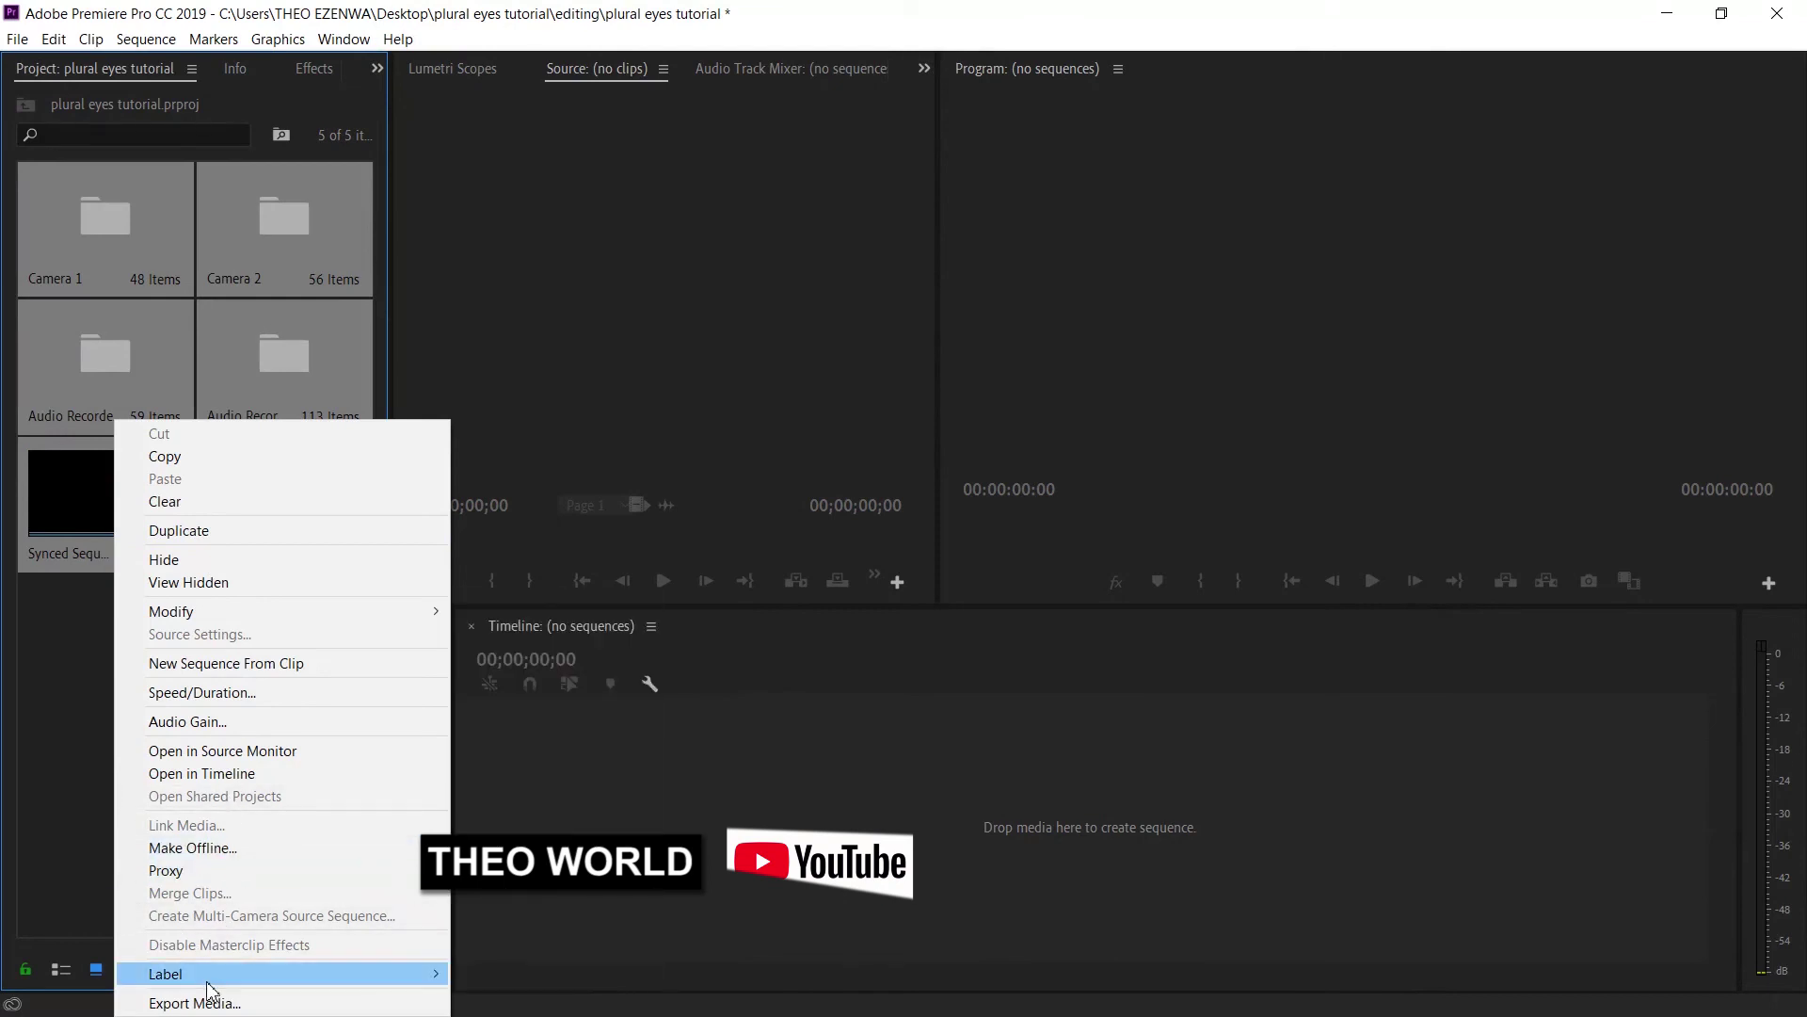
mouse_move(209, 982)
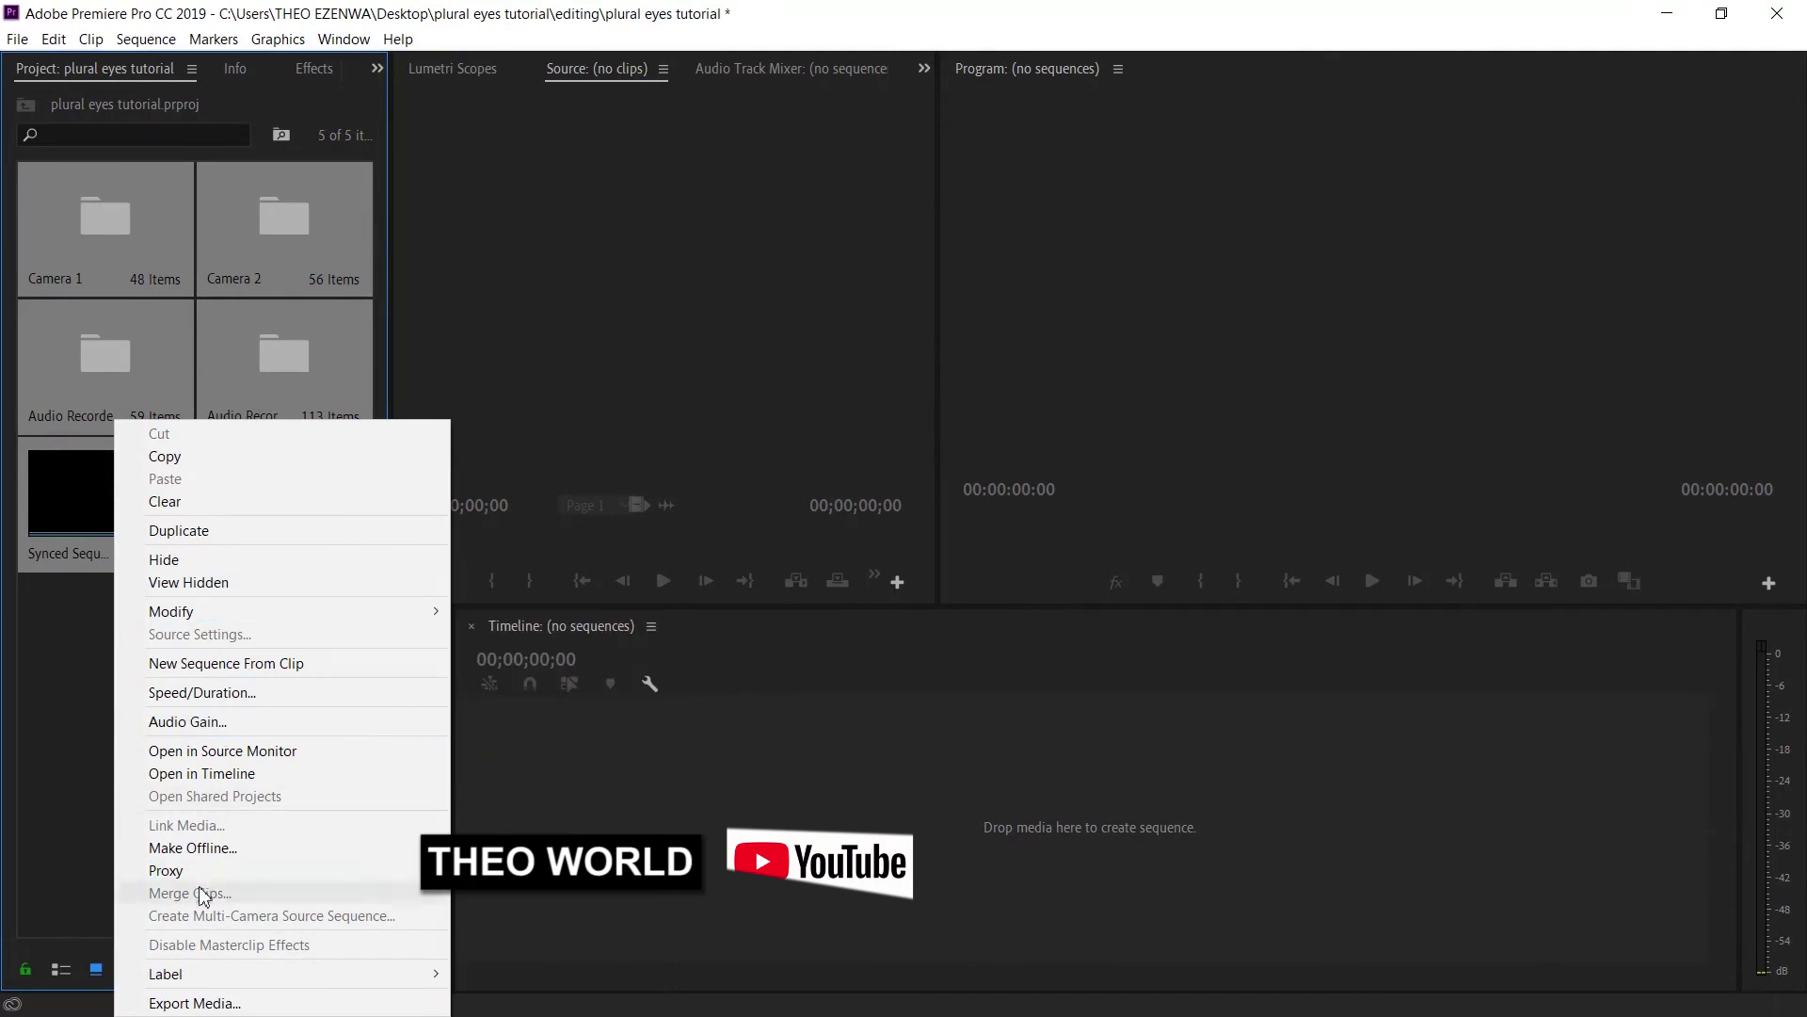
left_click(80, 781)
double_click(89, 525)
right_click(88, 532)
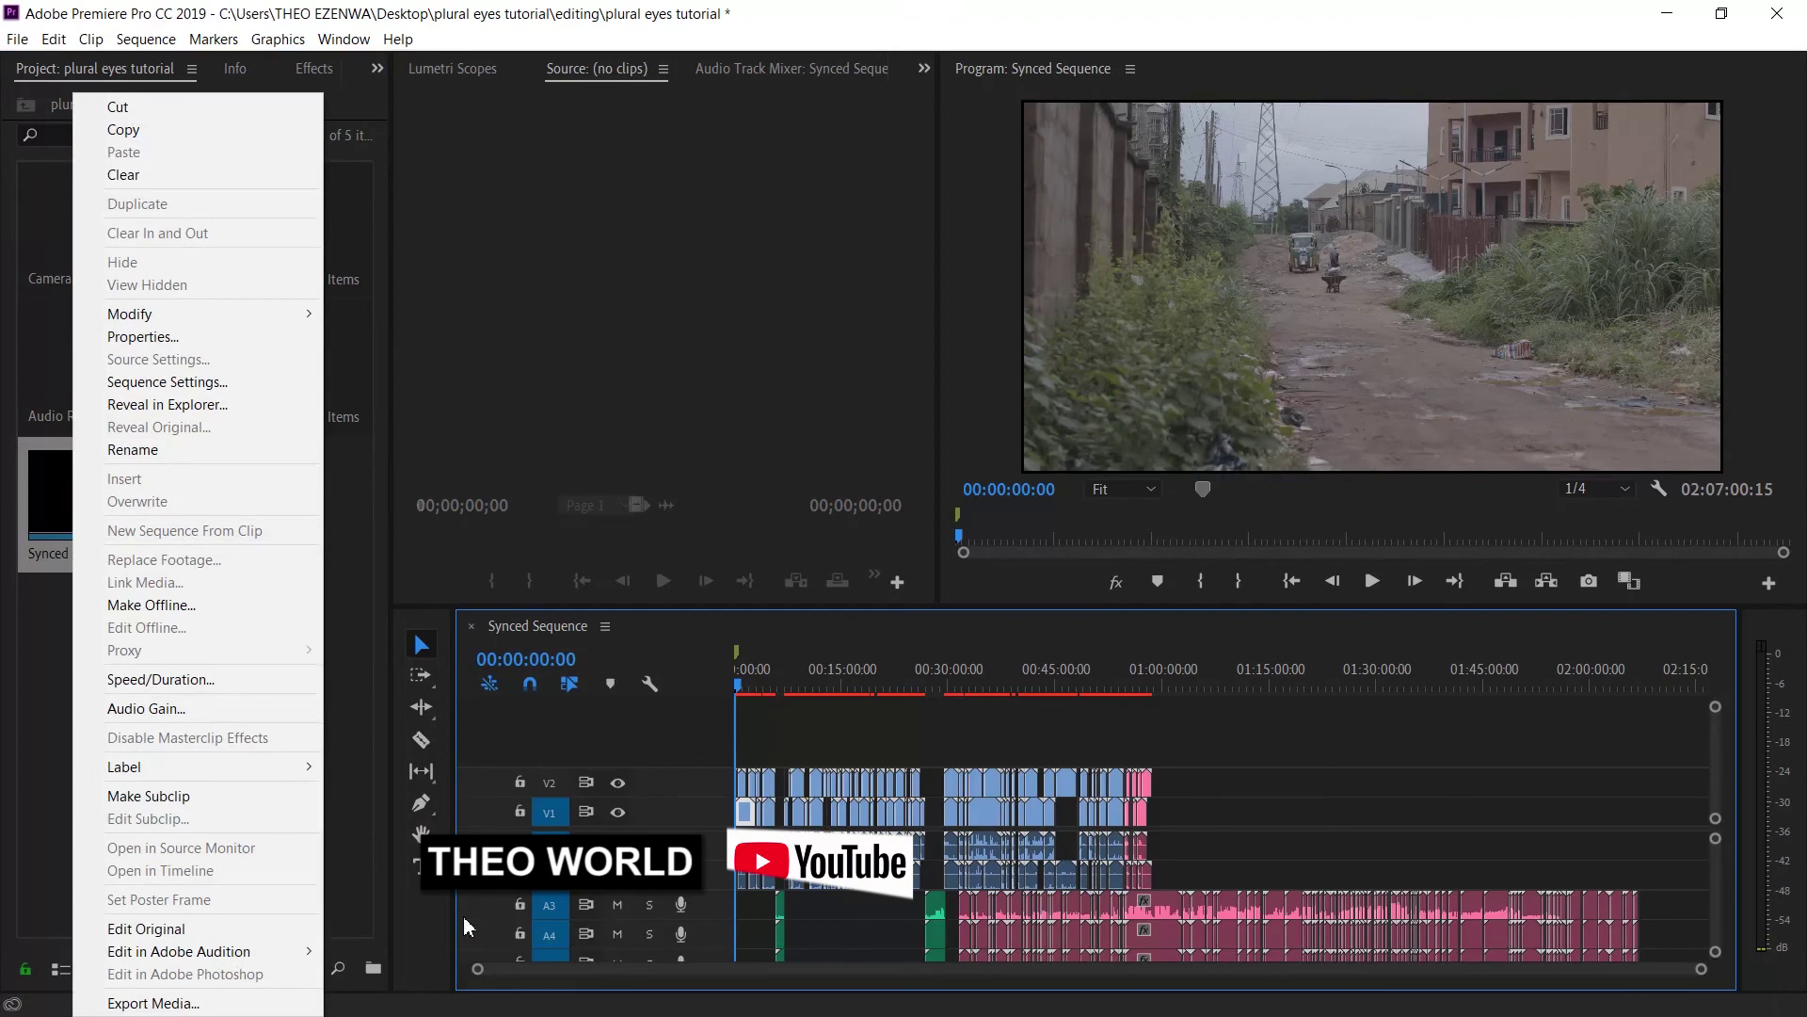
Scrub the Synced Sequence to about 34 minutes, back to the start, then about 21 minutes.
left_click(982, 691)
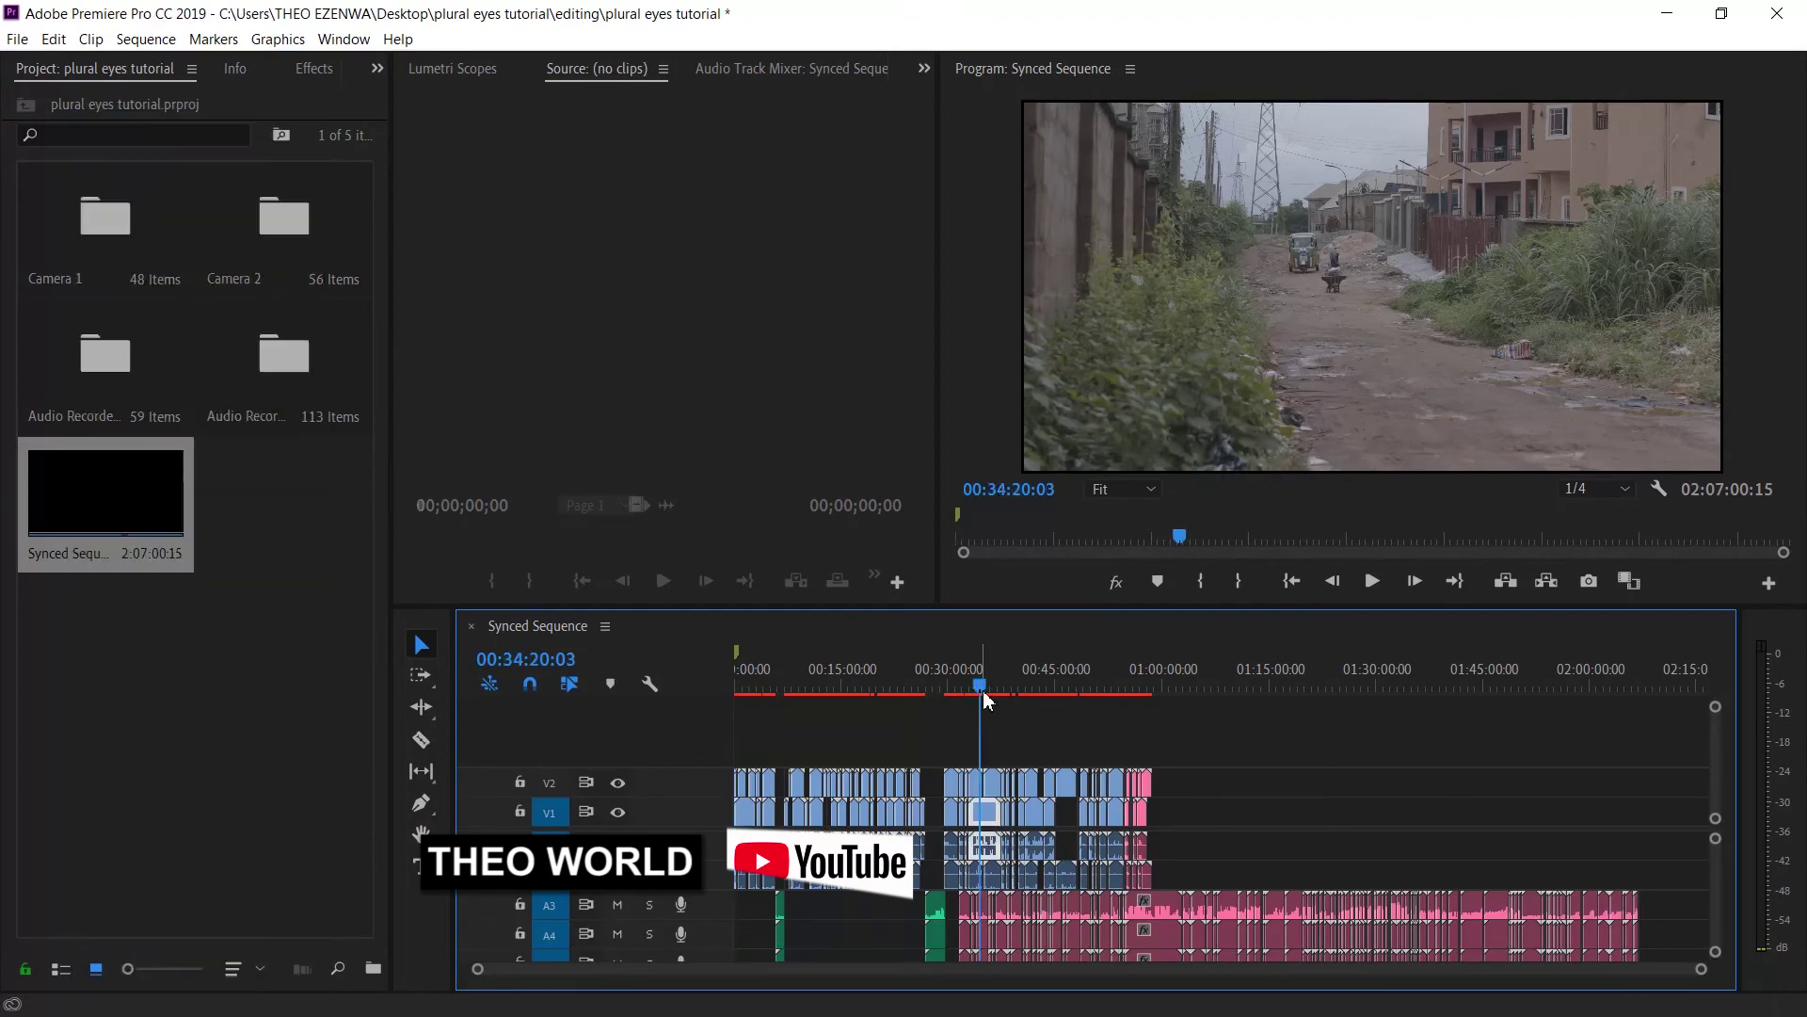
left_click_drag(775, 670, 888, 683)
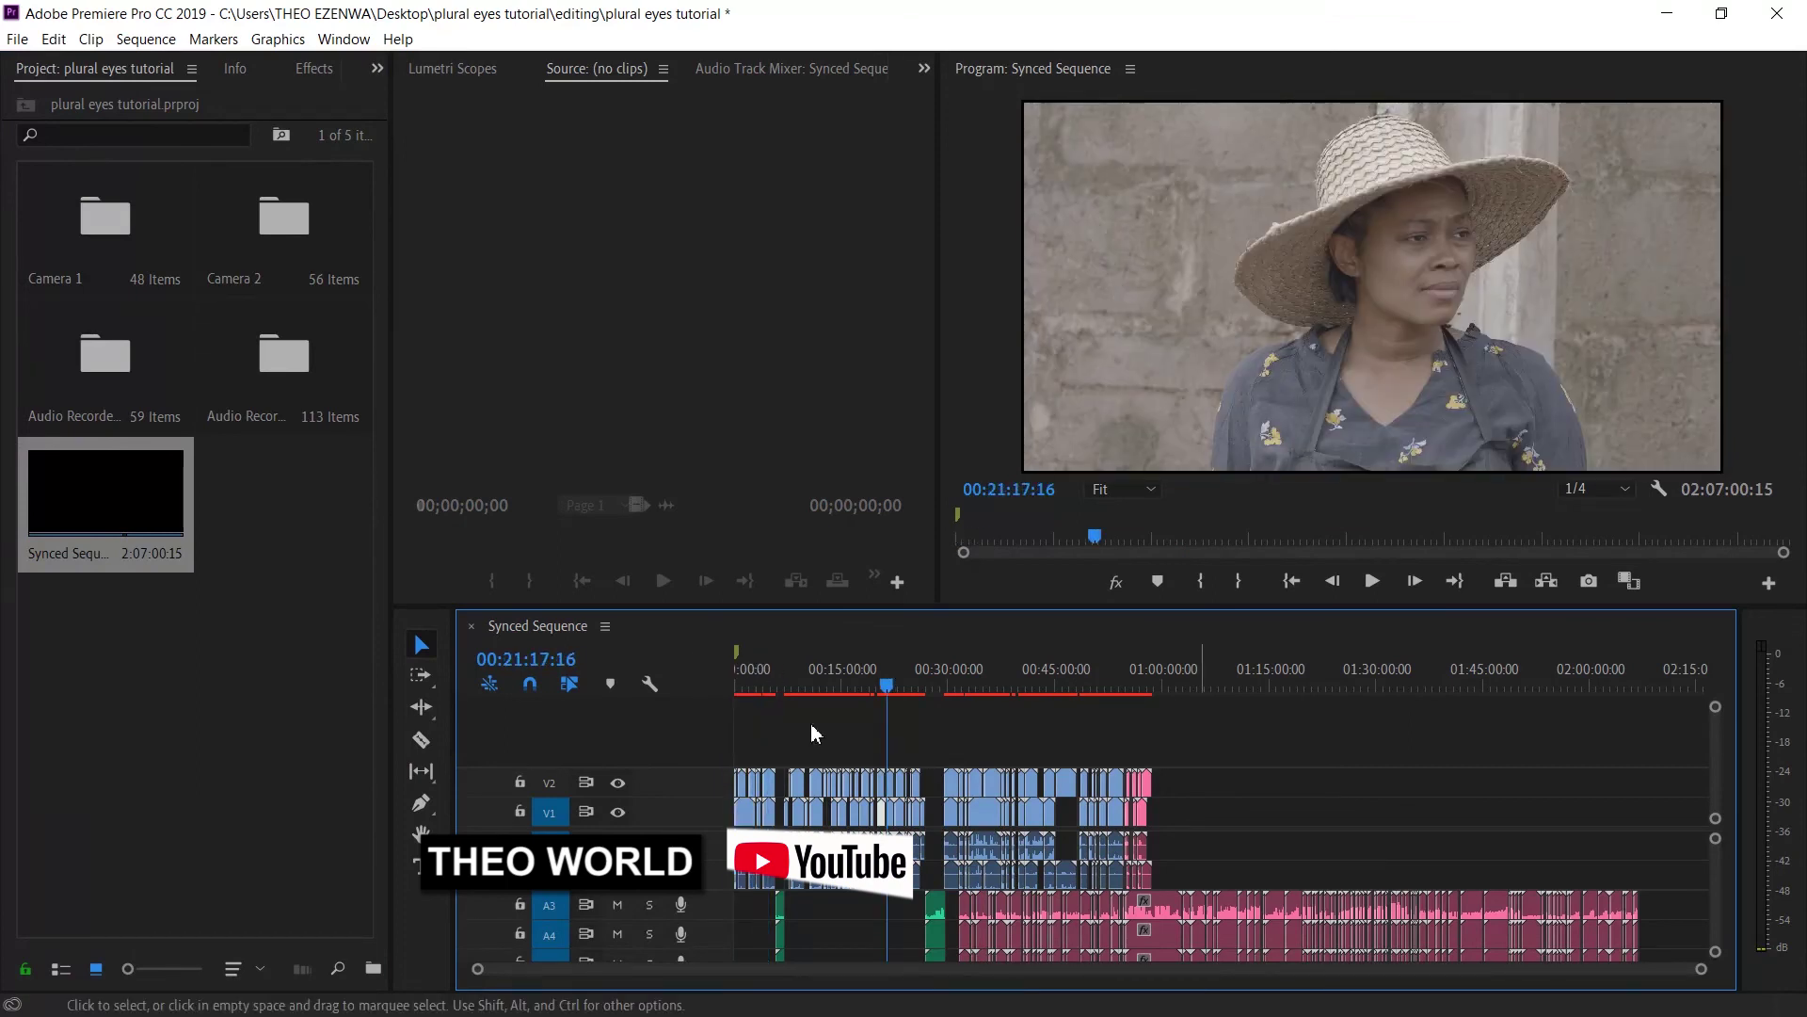
left_click(895, 685)
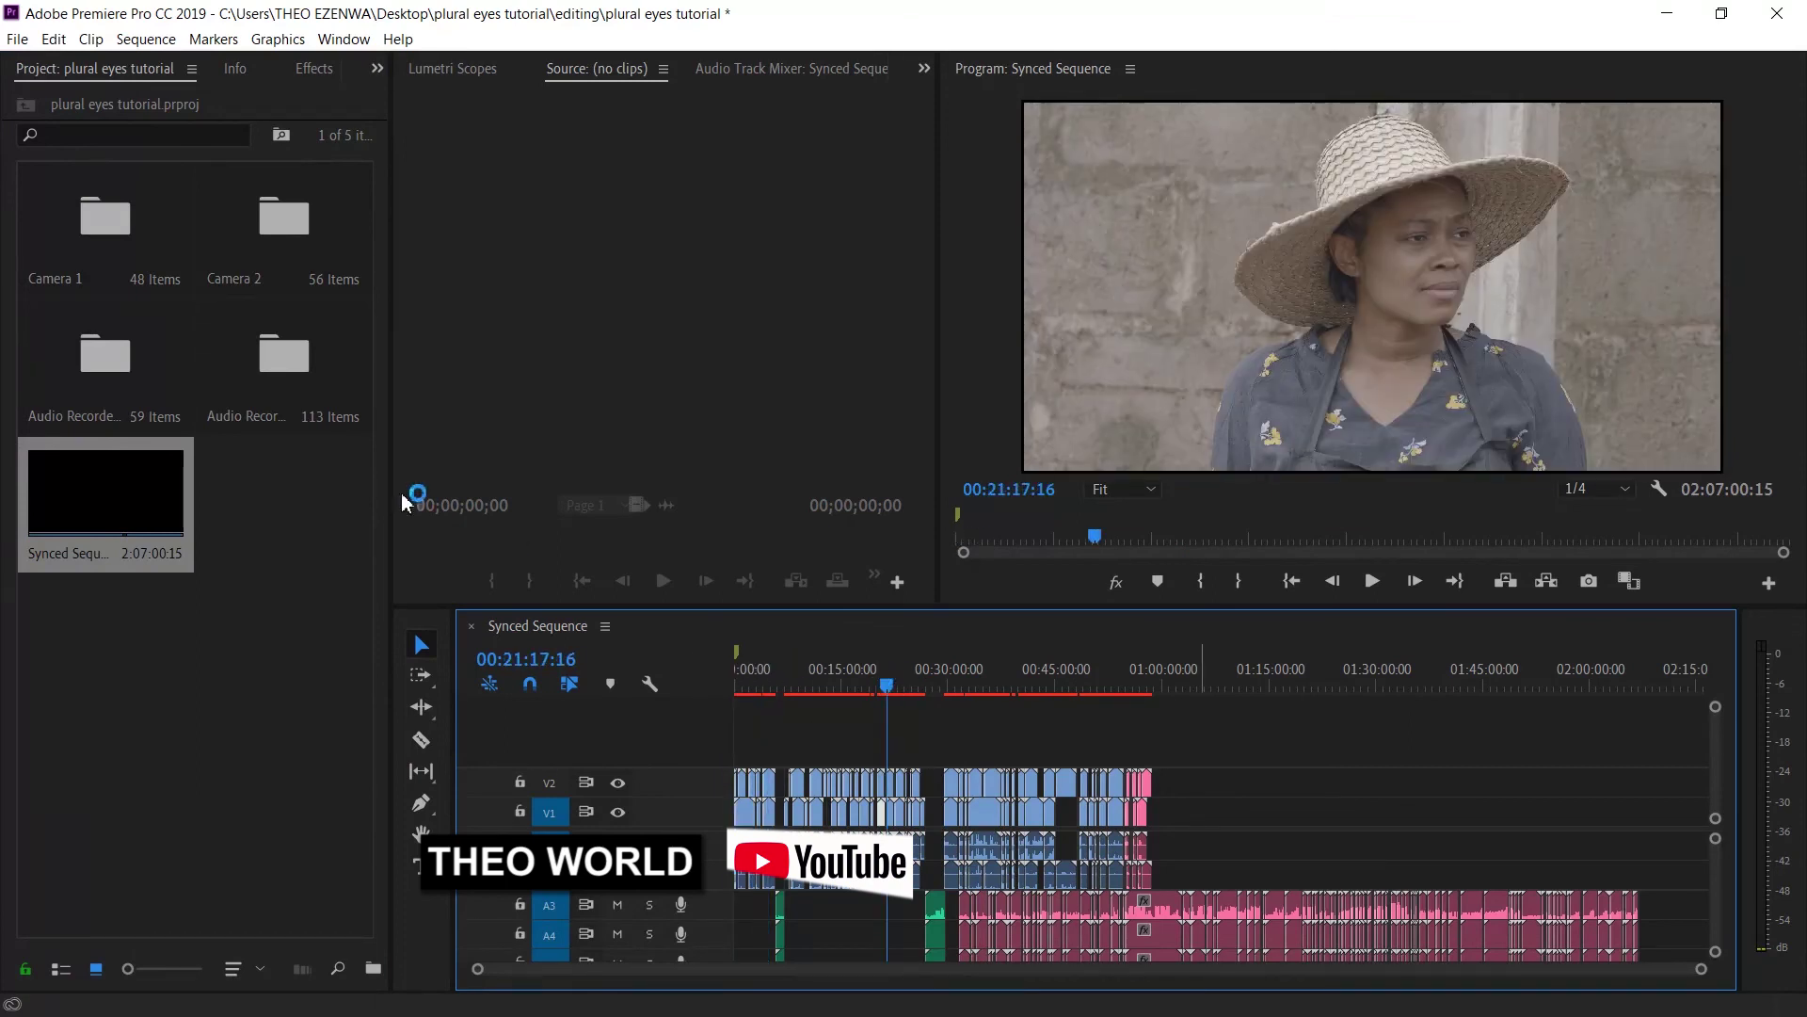